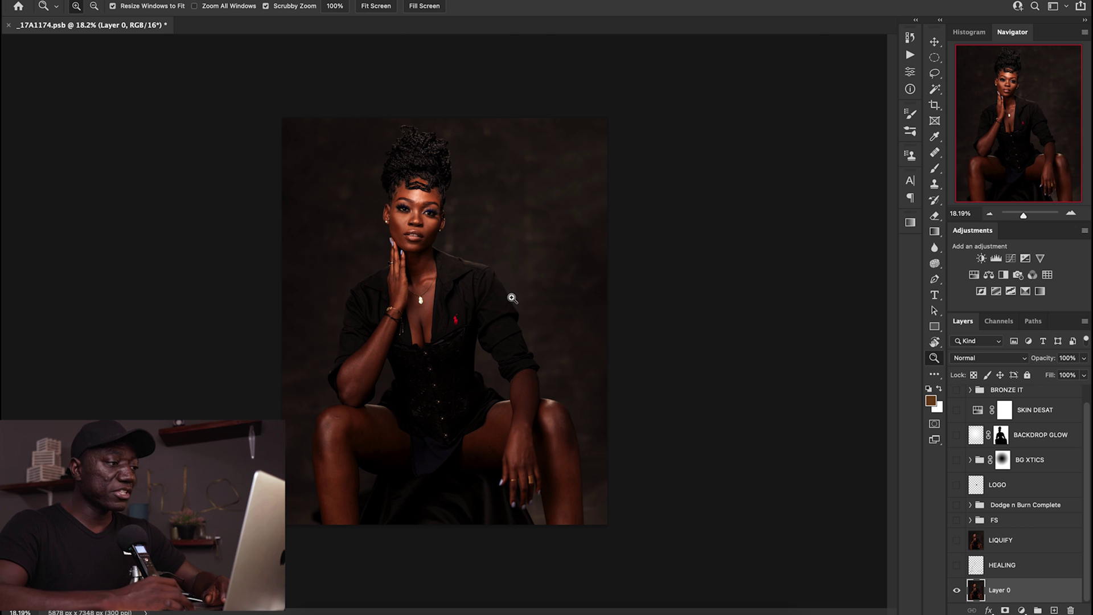
- Show the HEALING layer above Layer 0 to apply the blemish cleanup on the face
left_click_drag(420, 217, 488, 225)
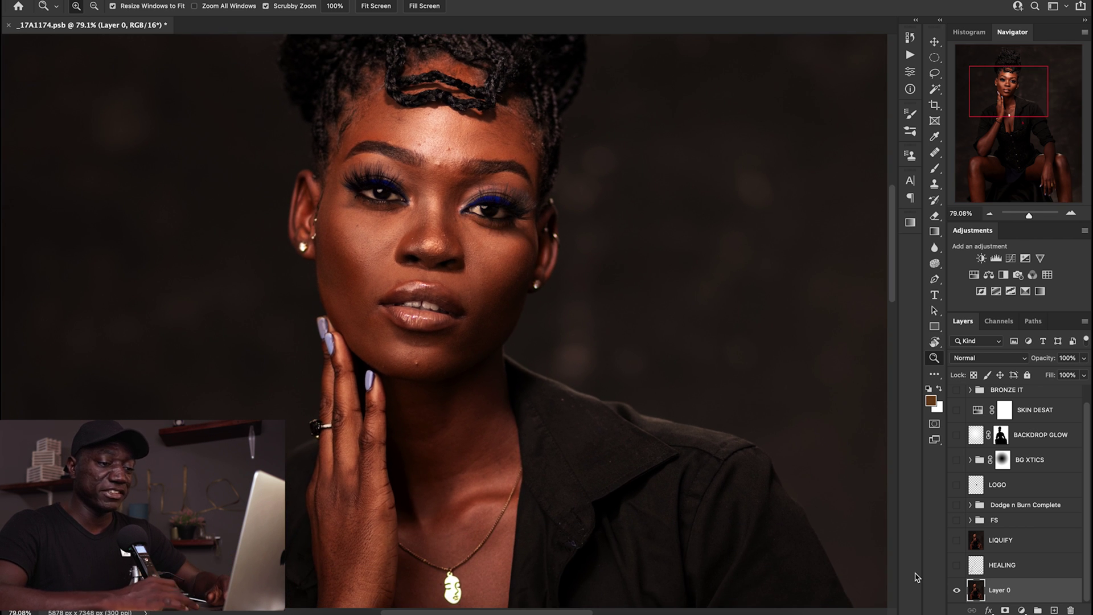
left_click(957, 565)
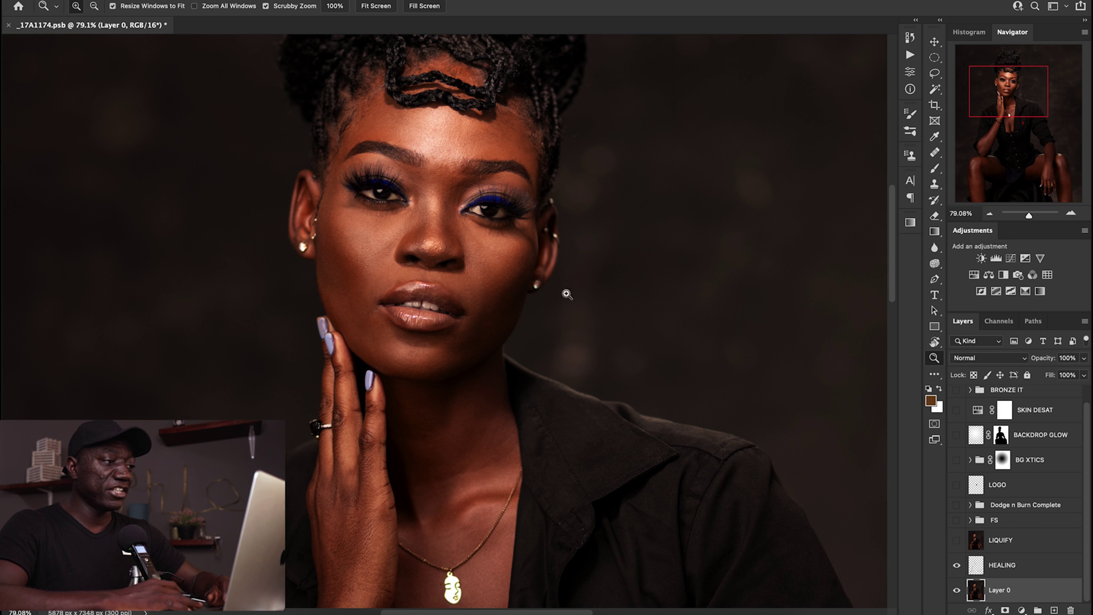
mouse_move(434, 147)
left_mouse_down()
mouse_move(476, 147)
mouse_move(456, 147)
left_mouse_up()
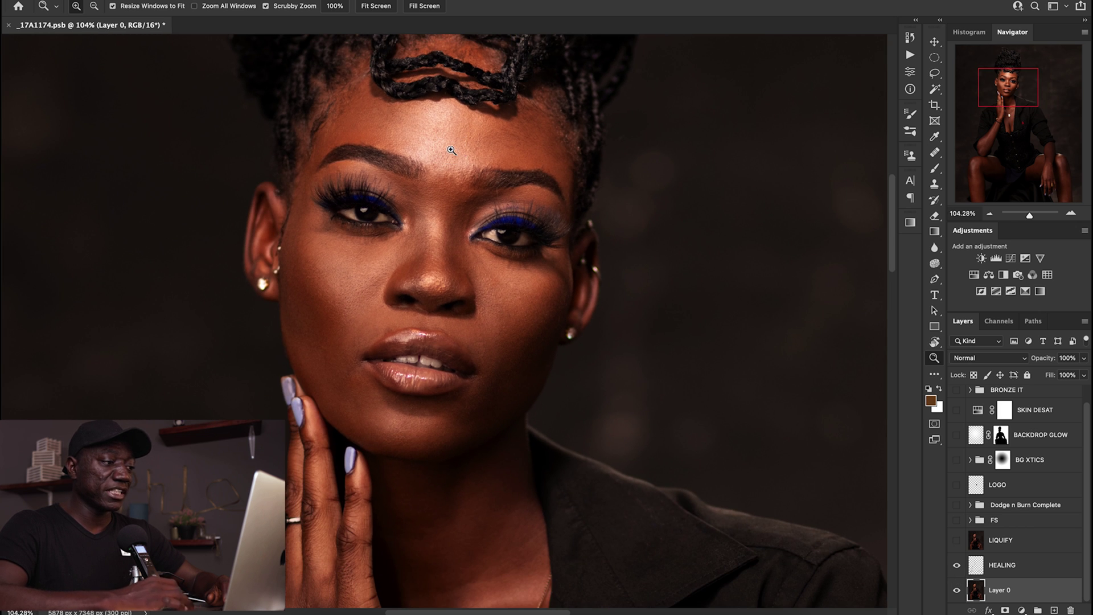
- Compare the skin on the forearm and elbow with the HEALING layer hidden and shown, leaving the layer on
scroll(669, 387, "down", 20)
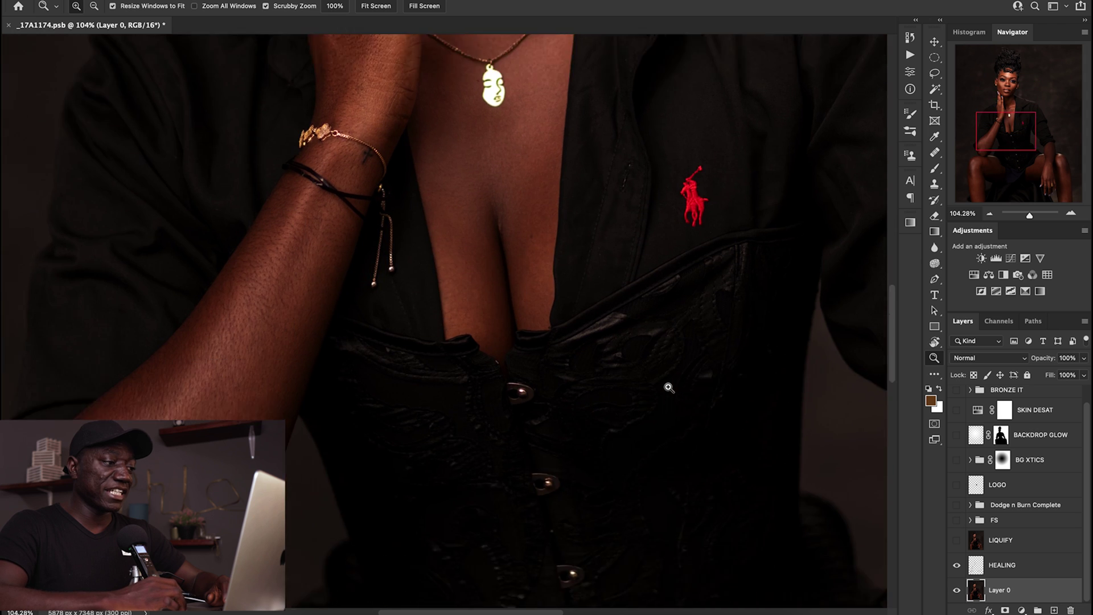
scroll(669, 388, "left", 3)
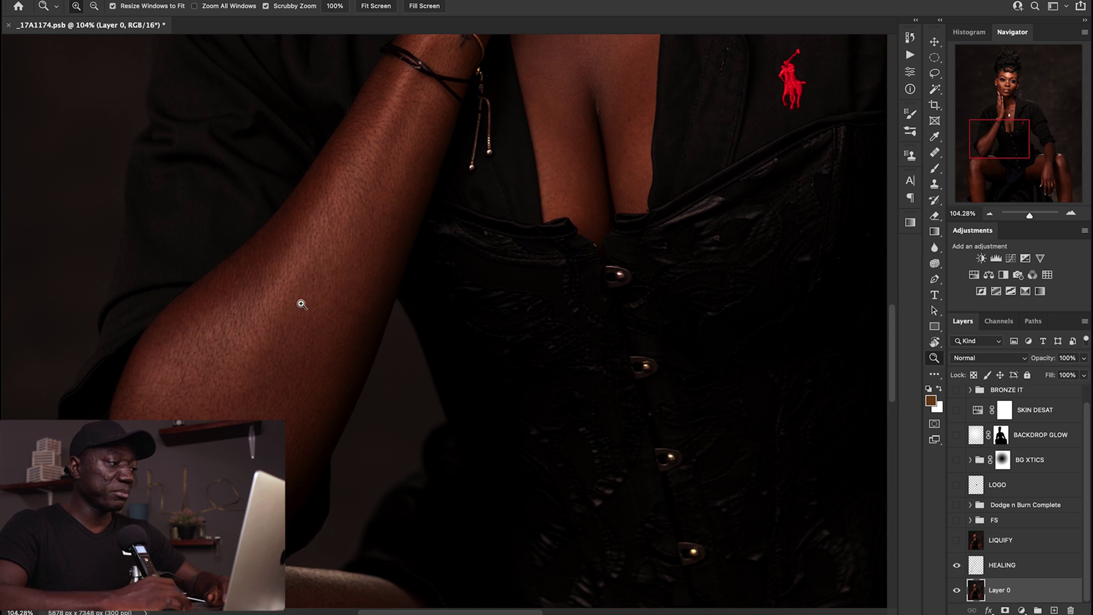
mouse_move(71, 367)
left_mouse_down()
mouse_move(49, 373)
mouse_move(95, 373)
mouse_move(61, 371)
left_mouse_up()
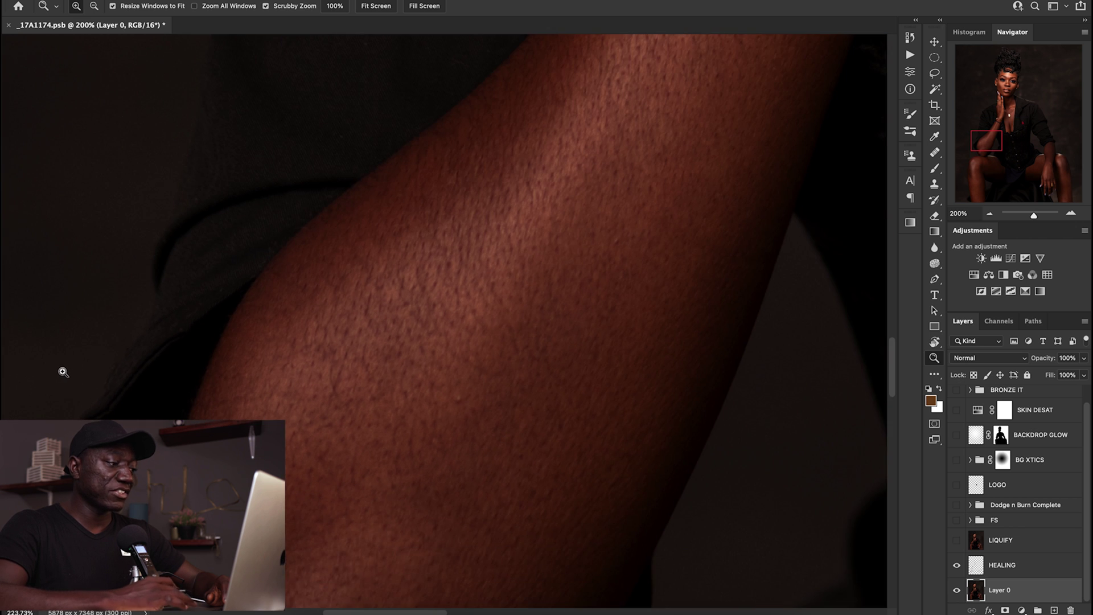
scroll(63, 372, "left", 3)
scroll(63, 372, "down", 2)
scroll(63, 372, "down", 2)
scroll(64, 372, "left", 3)
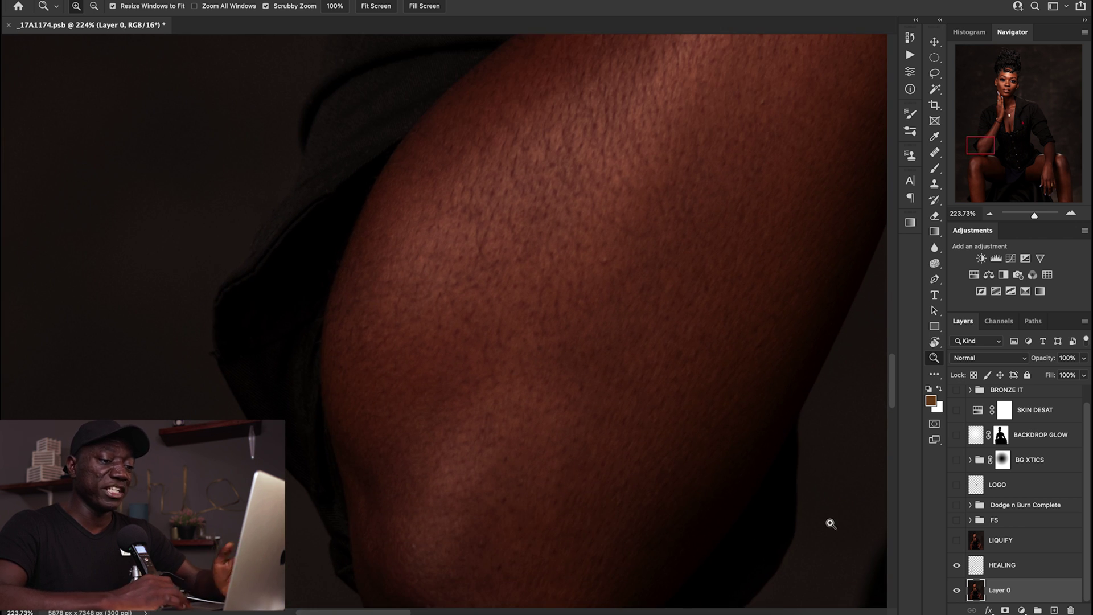
left_click(956, 566)
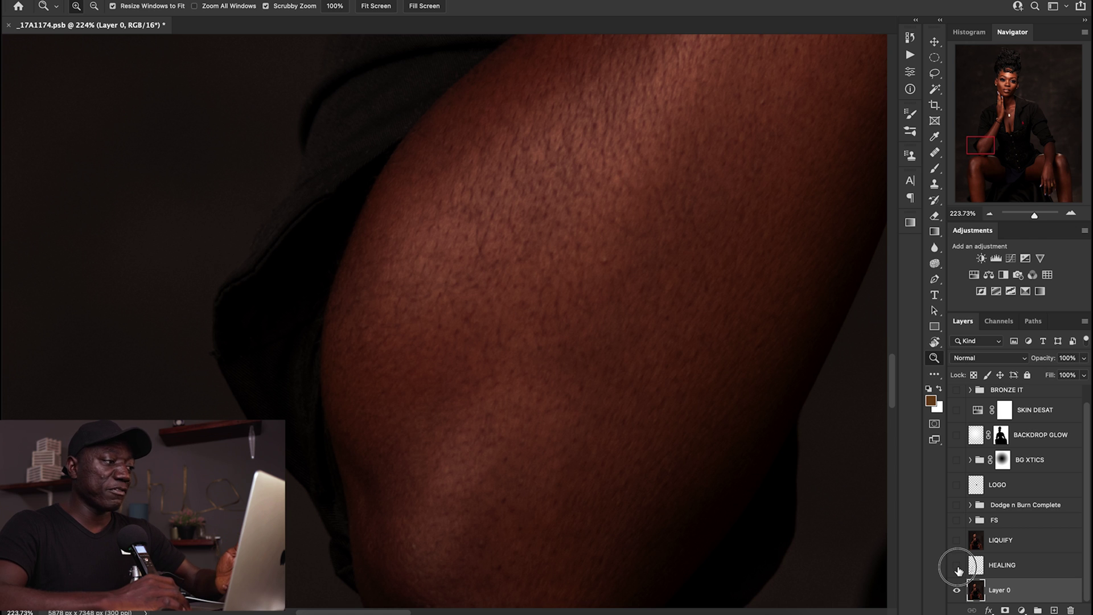
left_click(956, 565)
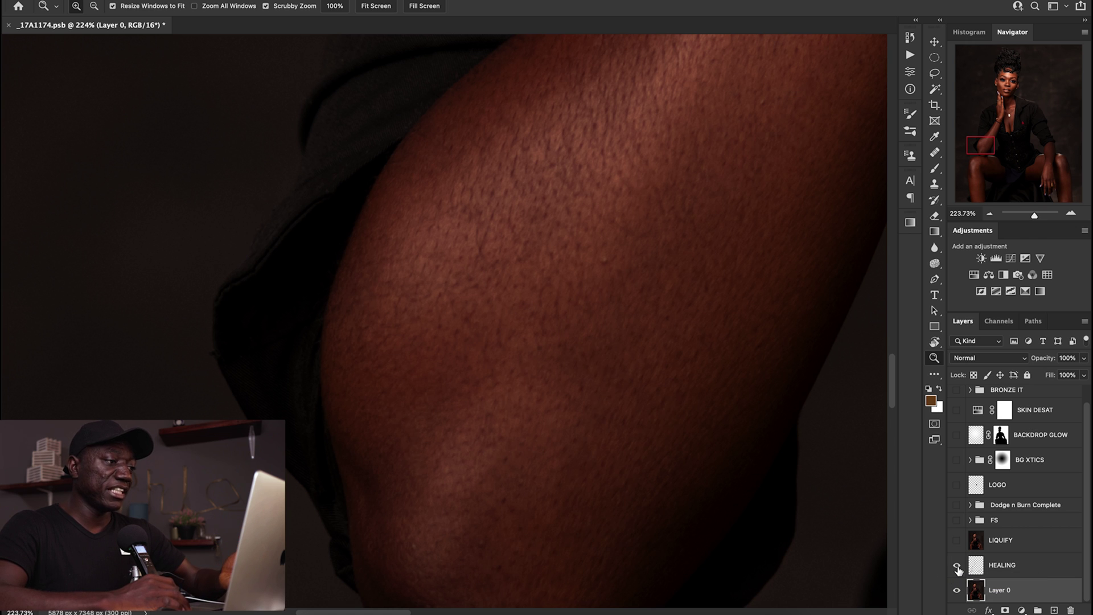
left_click(956, 566)
left_click(957, 566)
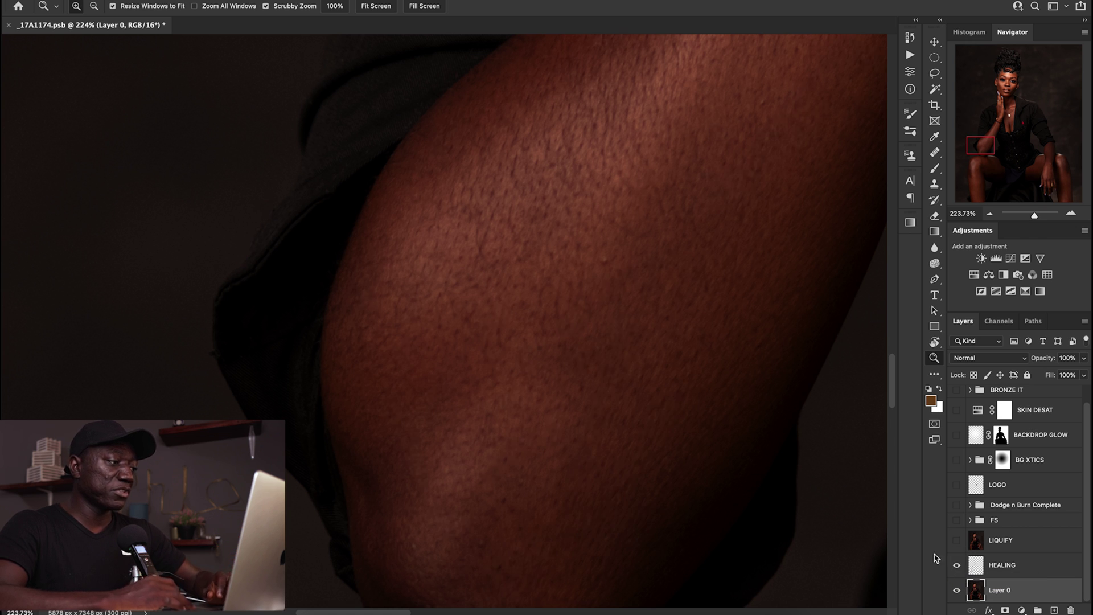
- Show the LIQUIFY layer and compare the knee's shape with the layer hidden and shown, leaving it on
left_click_drag(665, 352, 551, 341)
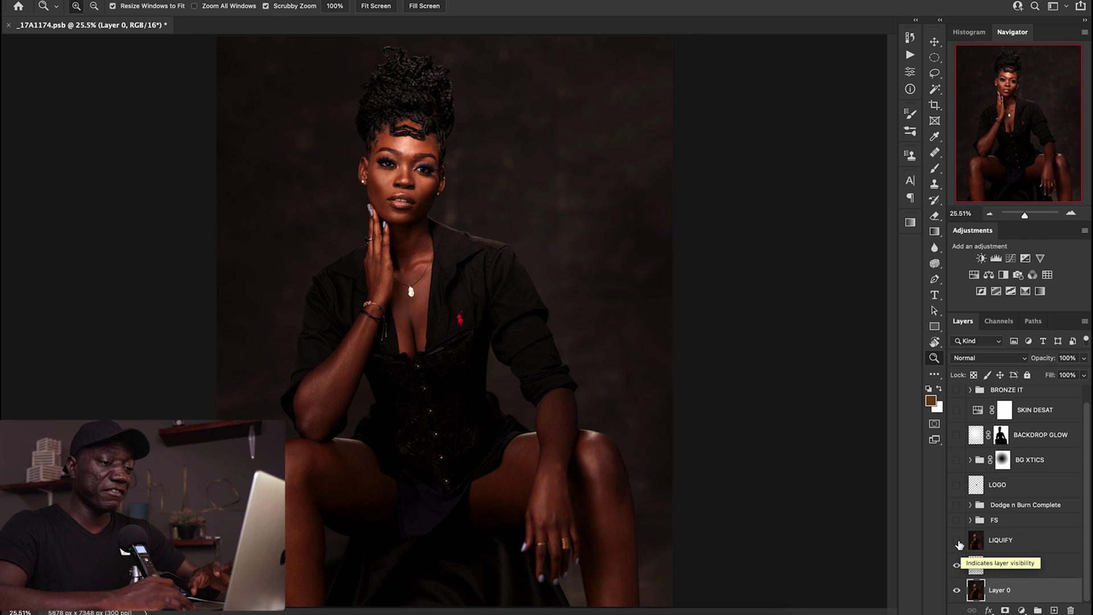
left_click(958, 542)
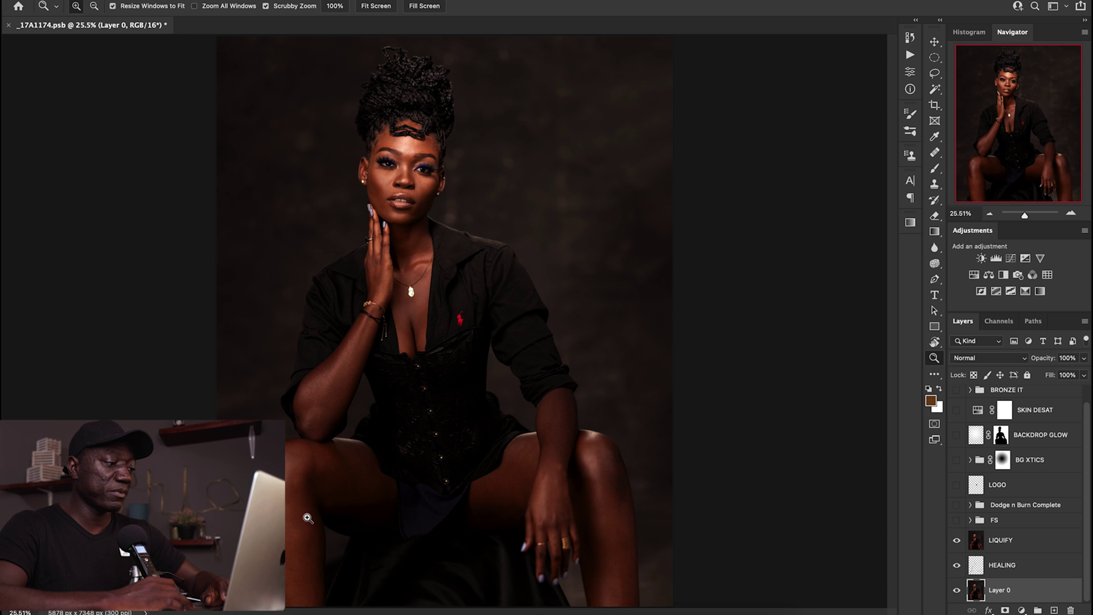
left_click_drag(301, 504, 298, 505)
left_click_drag(298, 283, 317, 284)
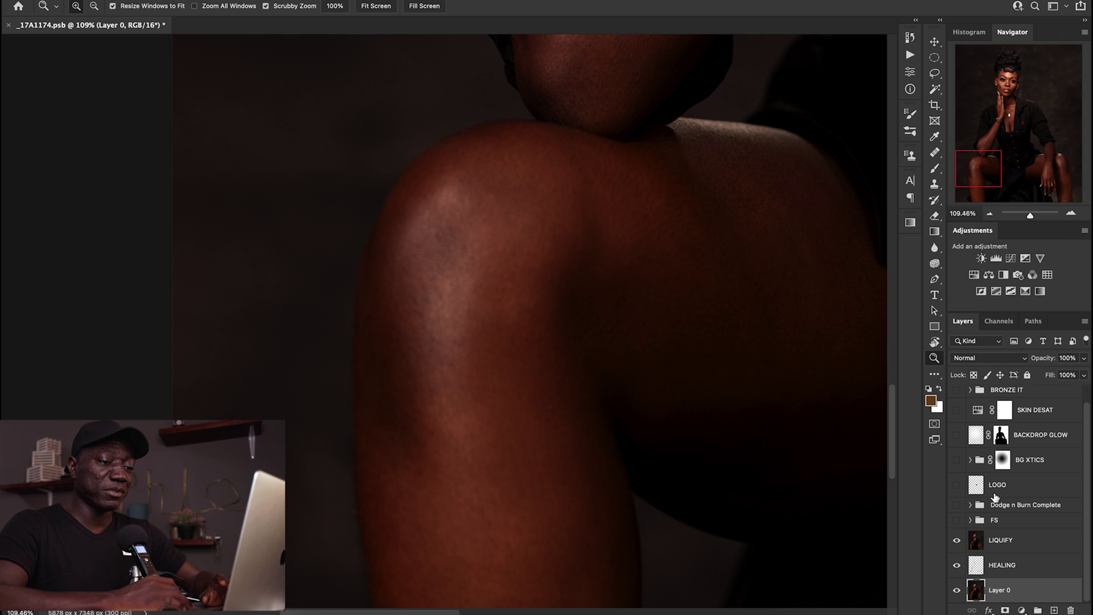
left_click(956, 540)
left_click(957, 540)
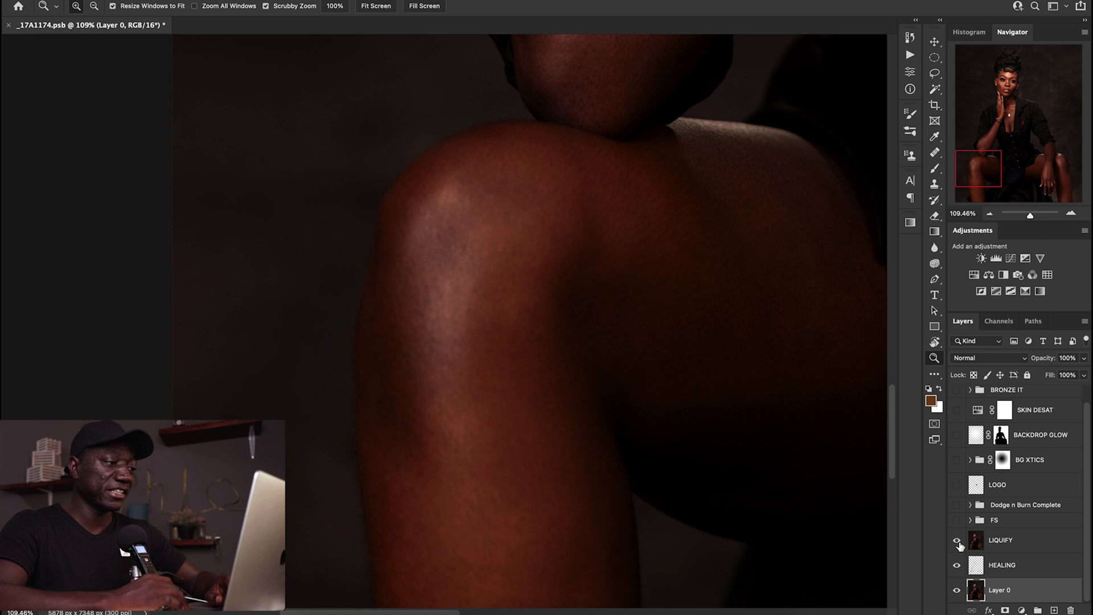
left_click_drag(653, 300, 614, 301)
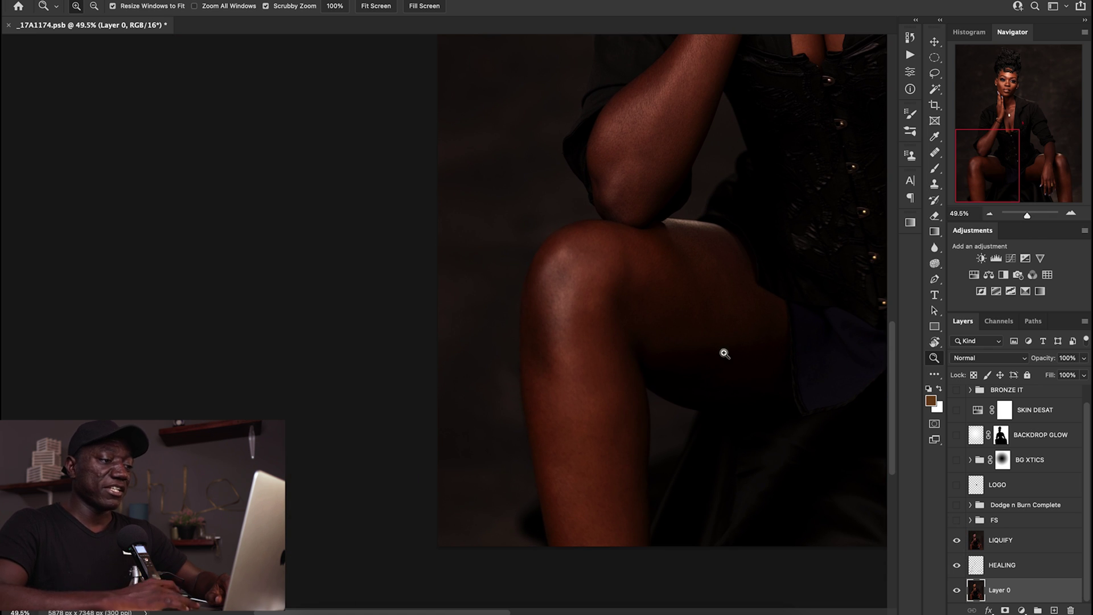
- Show the FS and Dodge n Burn Complete groups and compare the face with Dodge n Burn Complete off and on
left_click(377, 6)
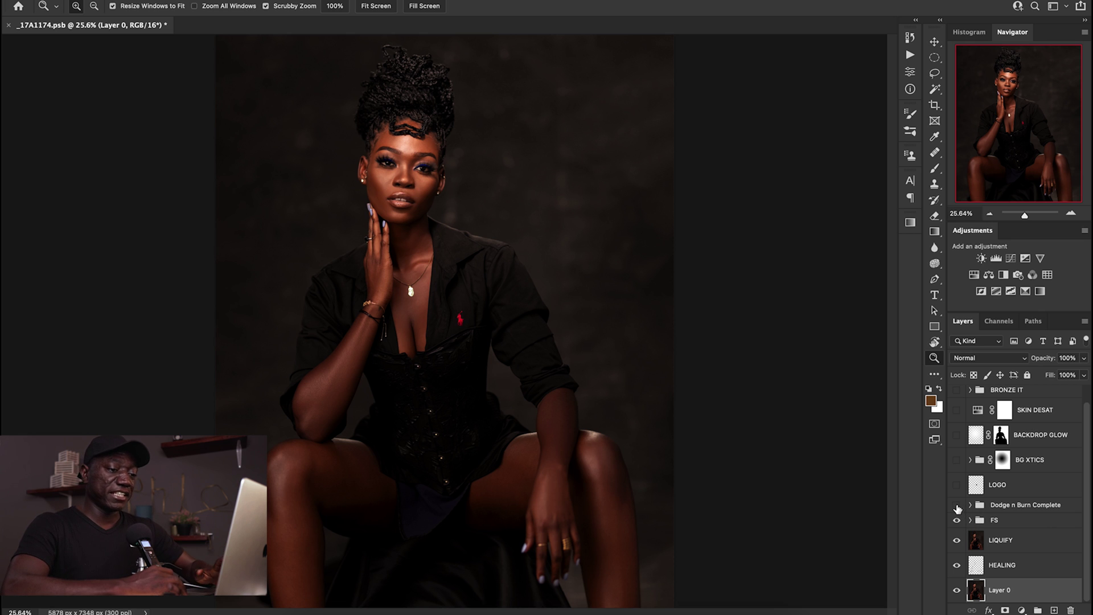
left_click(957, 505)
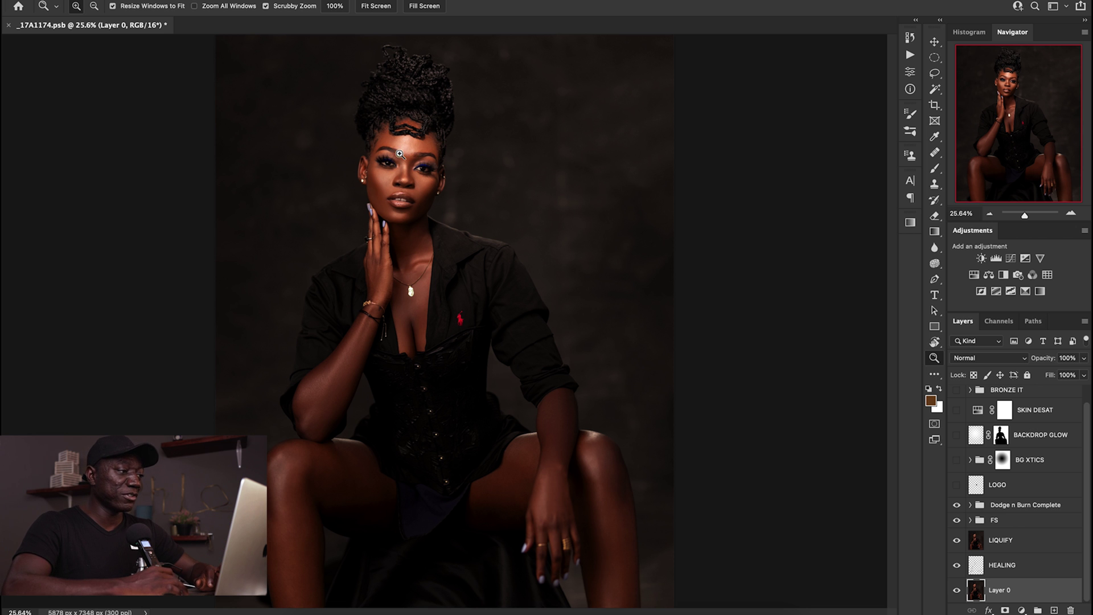
left_click_drag(399, 154, 448, 172)
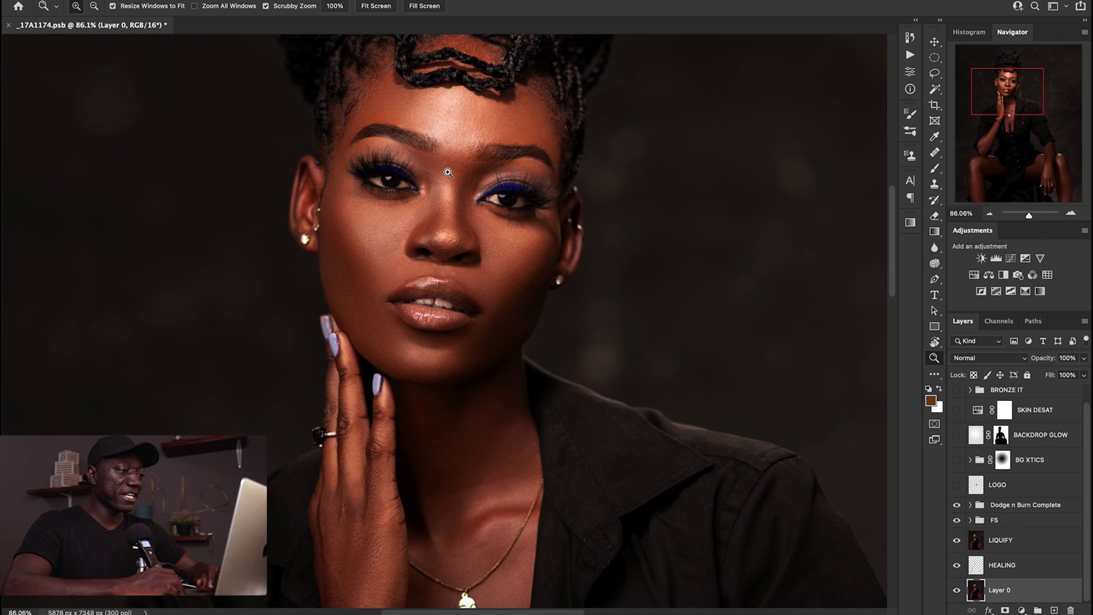
scroll(448, 172, "up", 3)
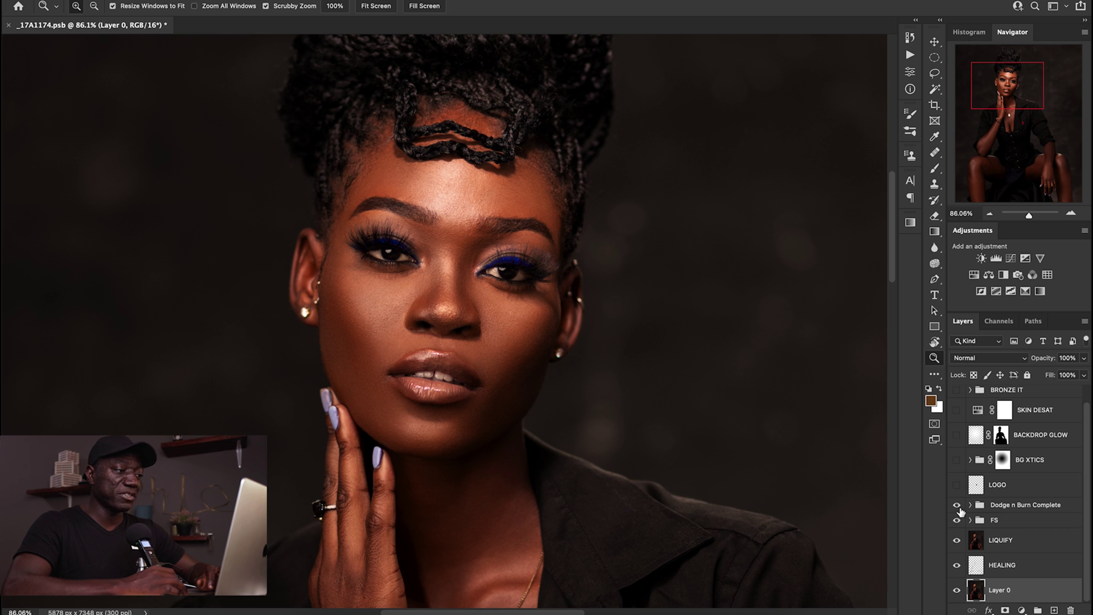
left_click(956, 519)
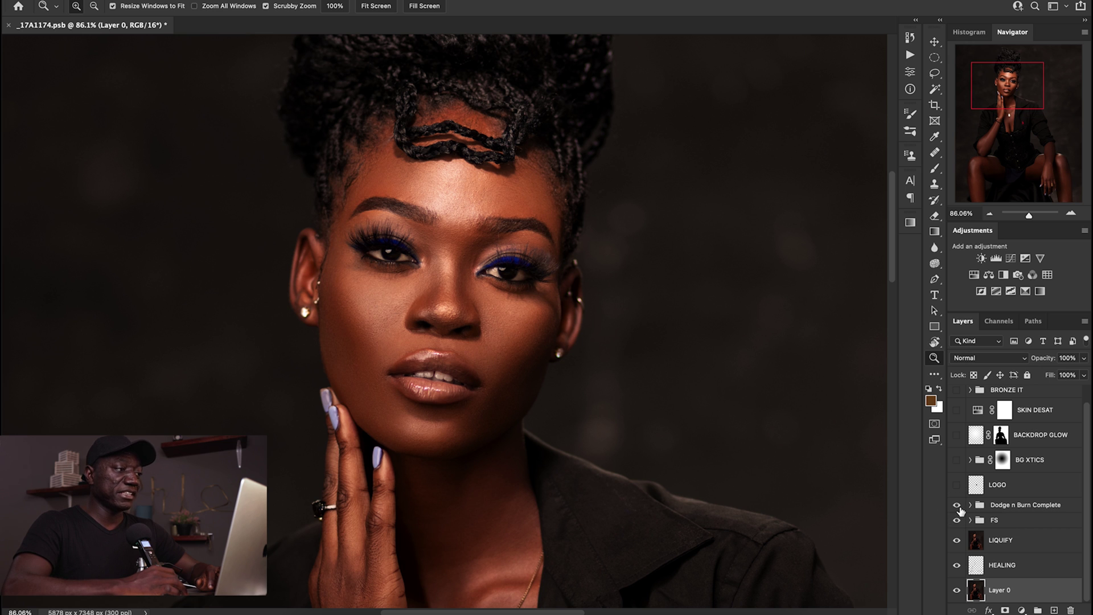
left_click(958, 506)
left_click(957, 506)
- Hide the Dodge n Burn Complete group, select FS, and compare the body and face with FS hidden and shown
left_click_drag(690, 402, 641, 403)
scroll(658, 448, "down", 10)
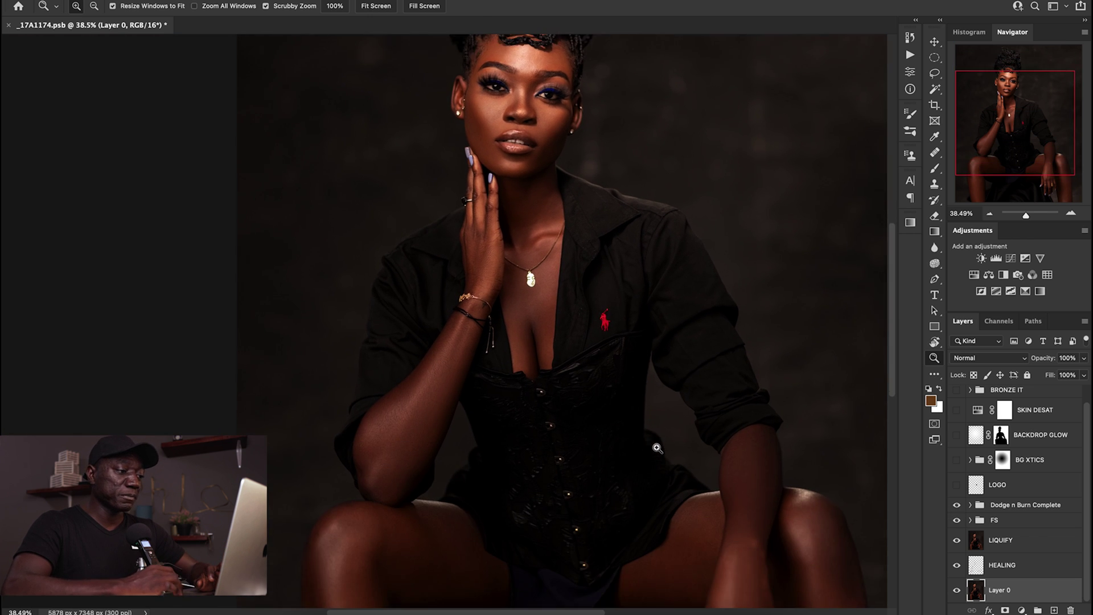
left_click(957, 505)
left_click(956, 520)
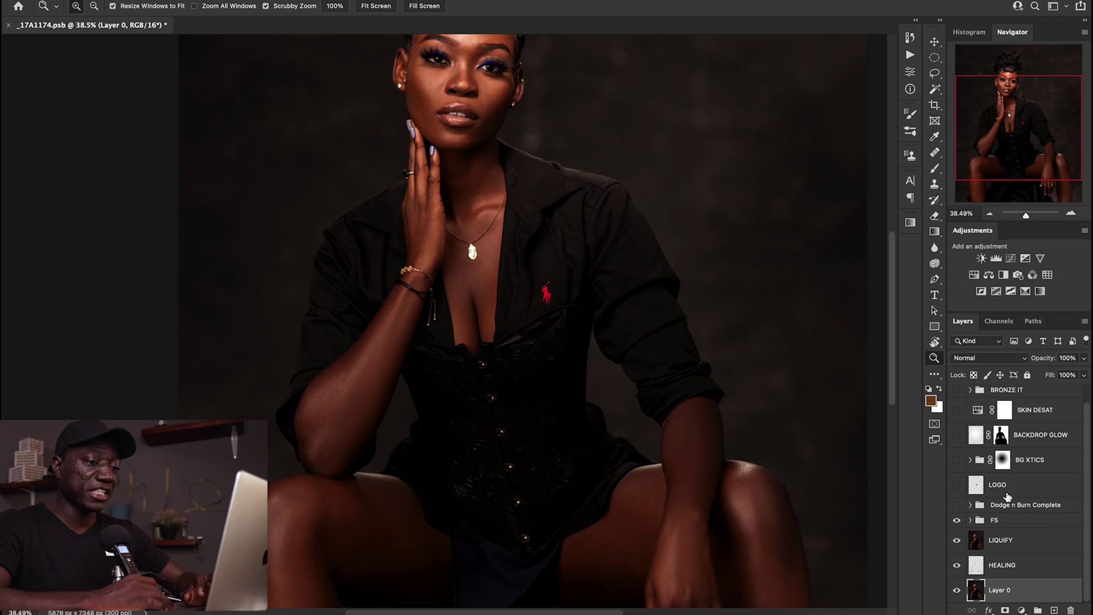
left_click(999, 521)
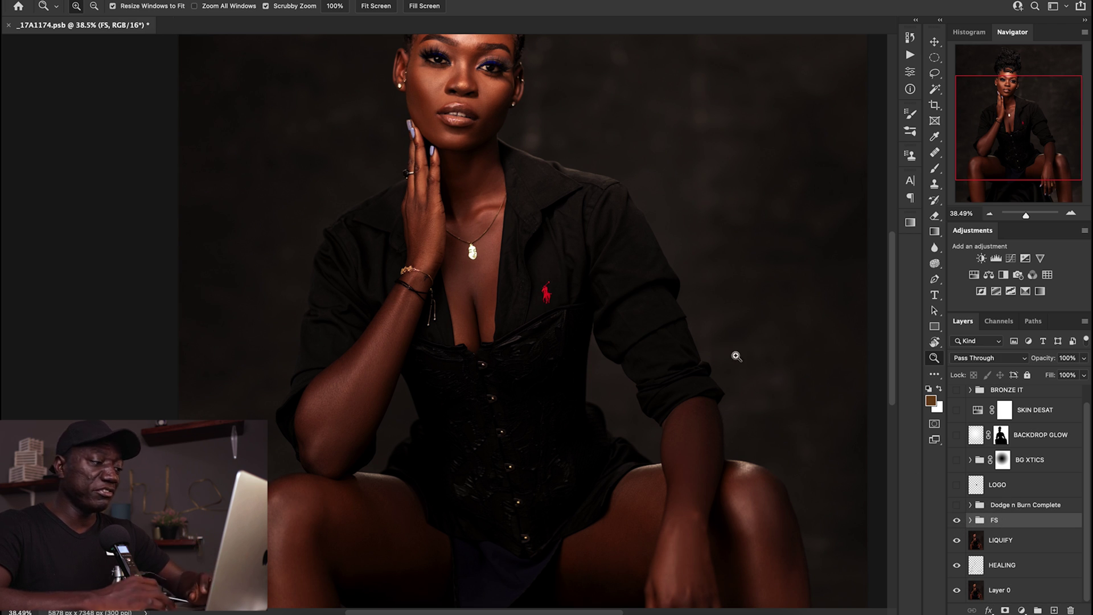
scroll(732, 358, "down", 5)
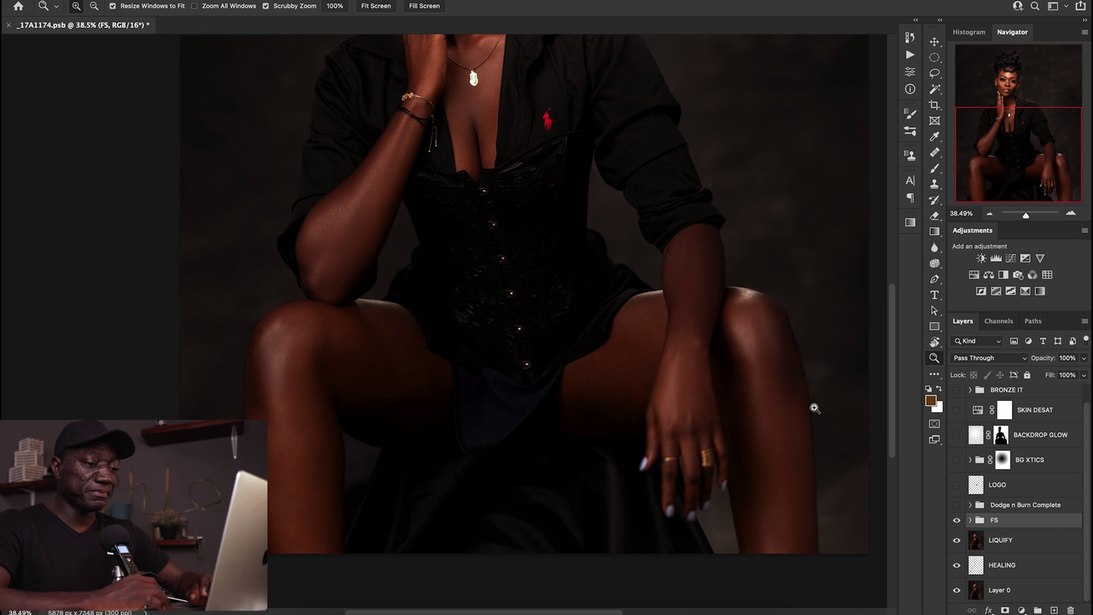
left_click(957, 520)
left_click(957, 520)
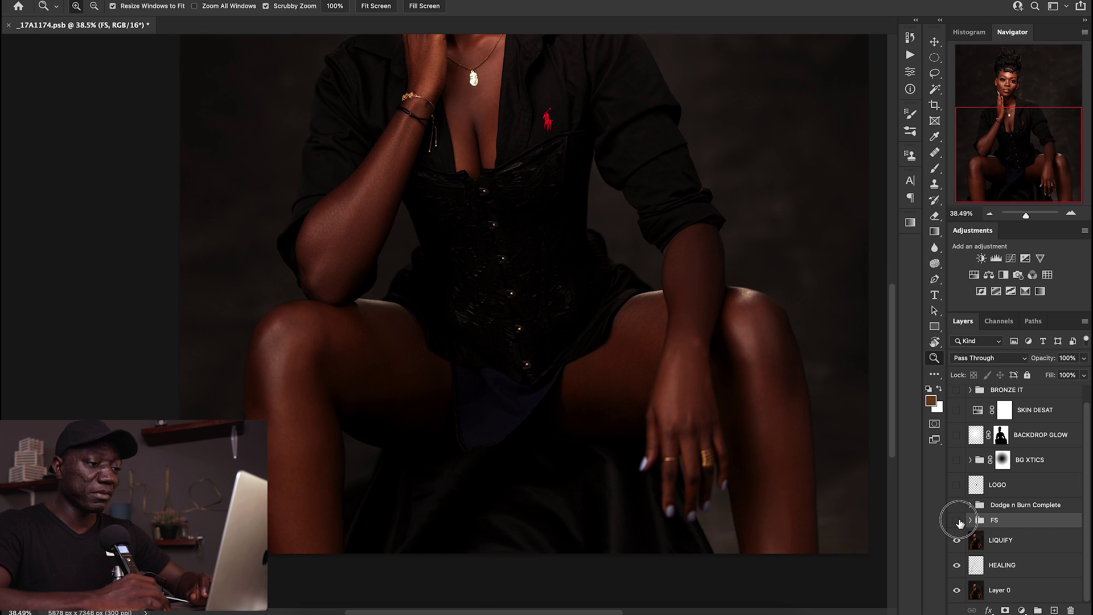
scroll(586, 261, "up", 8)
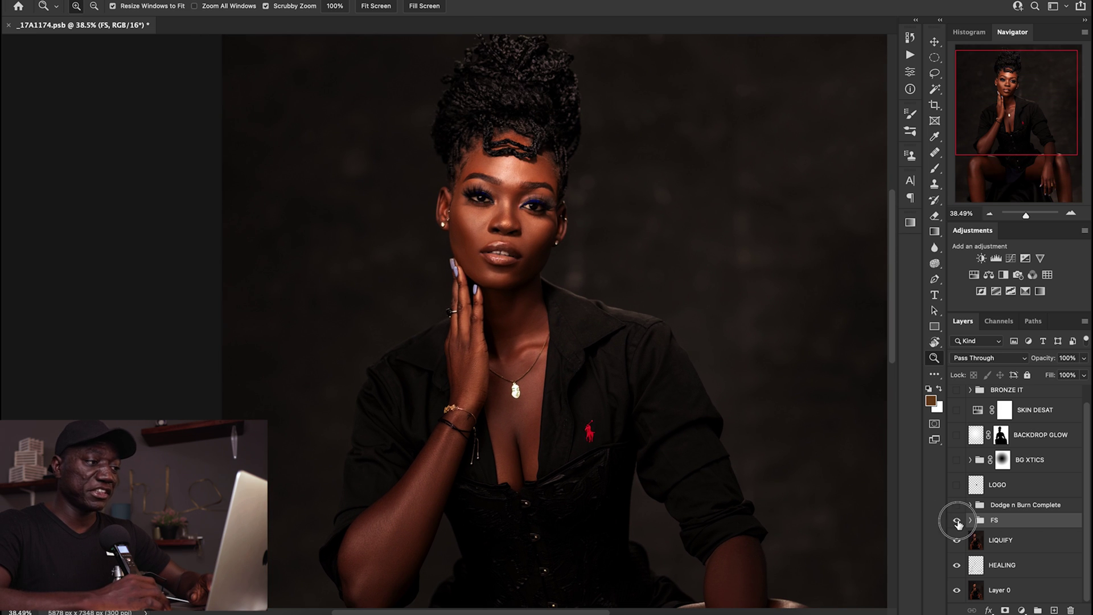
left_click(957, 520)
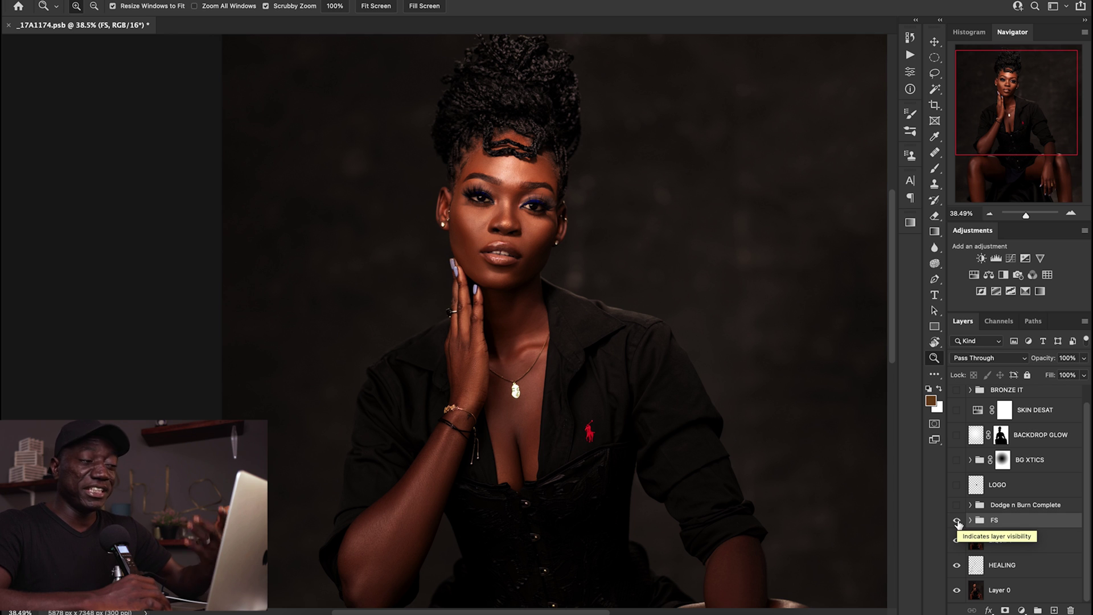
- Show the Dodge n Burn Complete group and the LOGO layer that removes the red emblem from the shirt
left_click(958, 504)
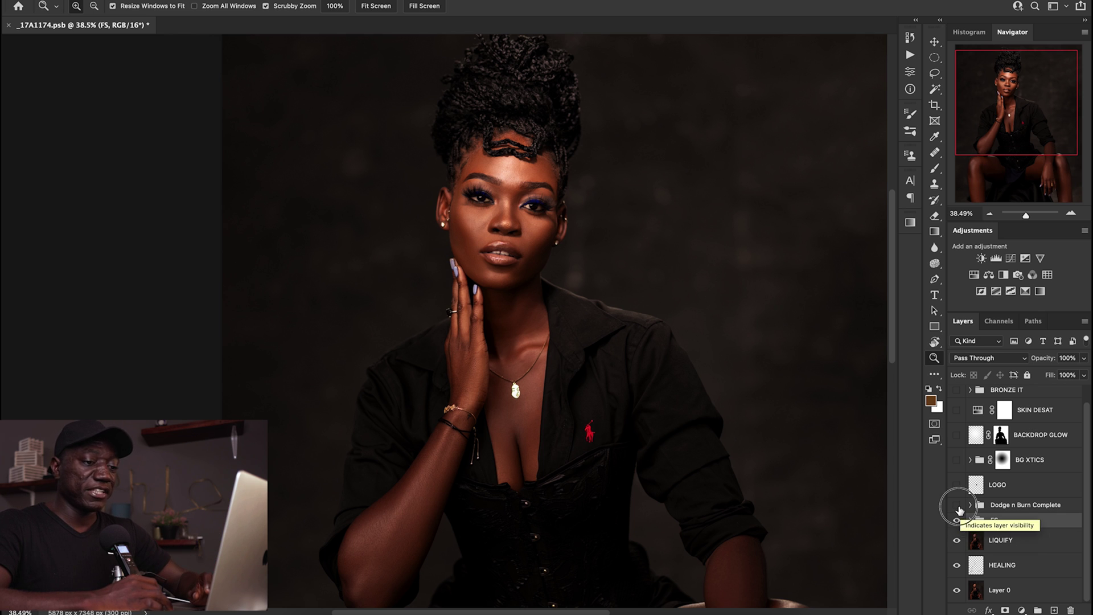
left_click(957, 505)
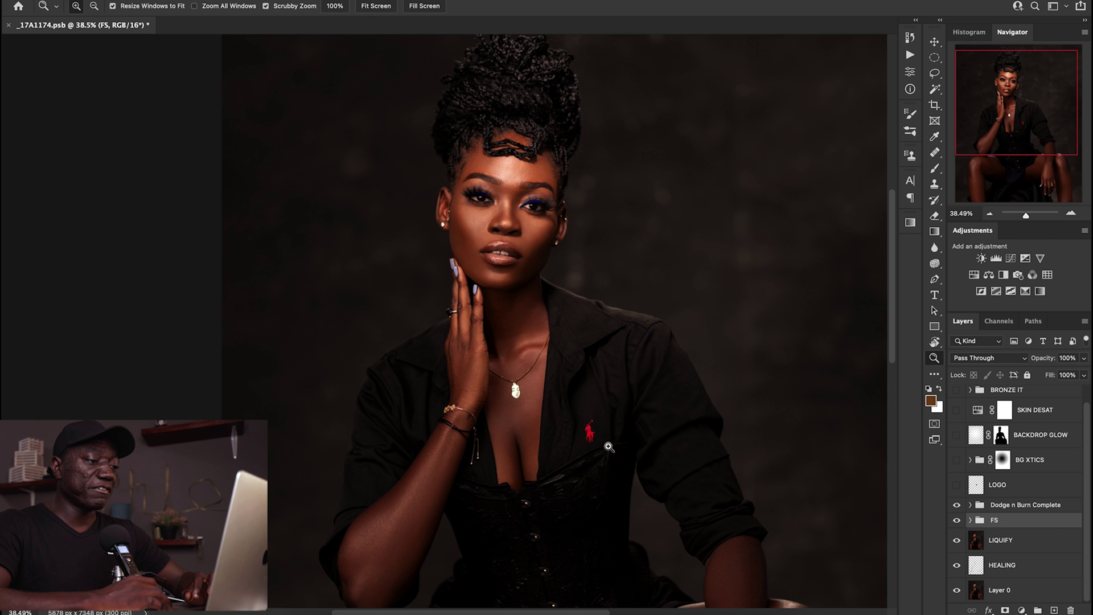
left_click_drag(588, 452, 674, 468)
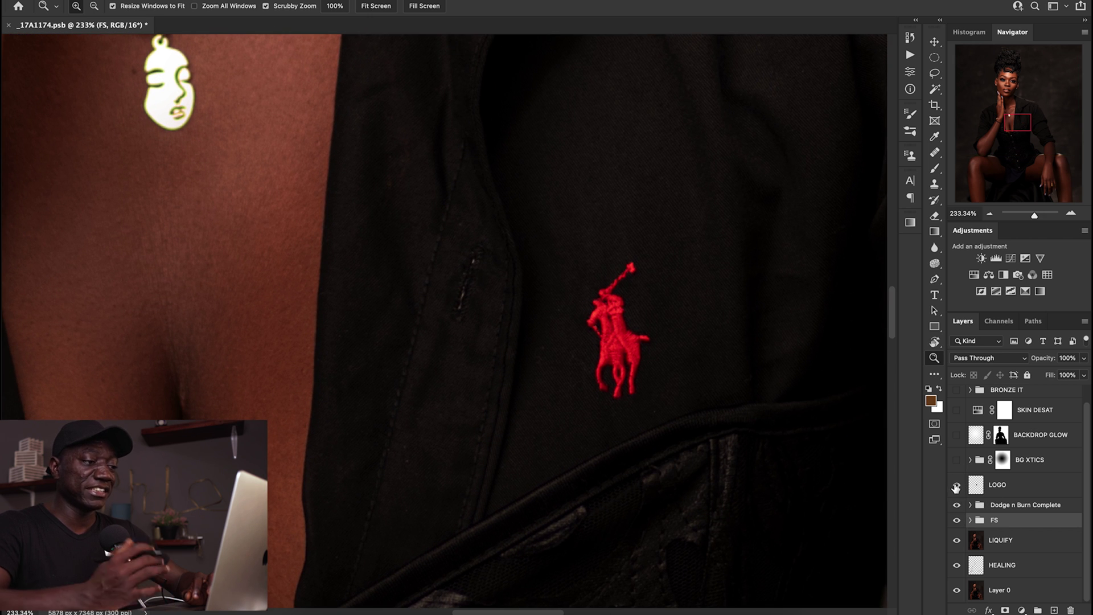
left_click(956, 485)
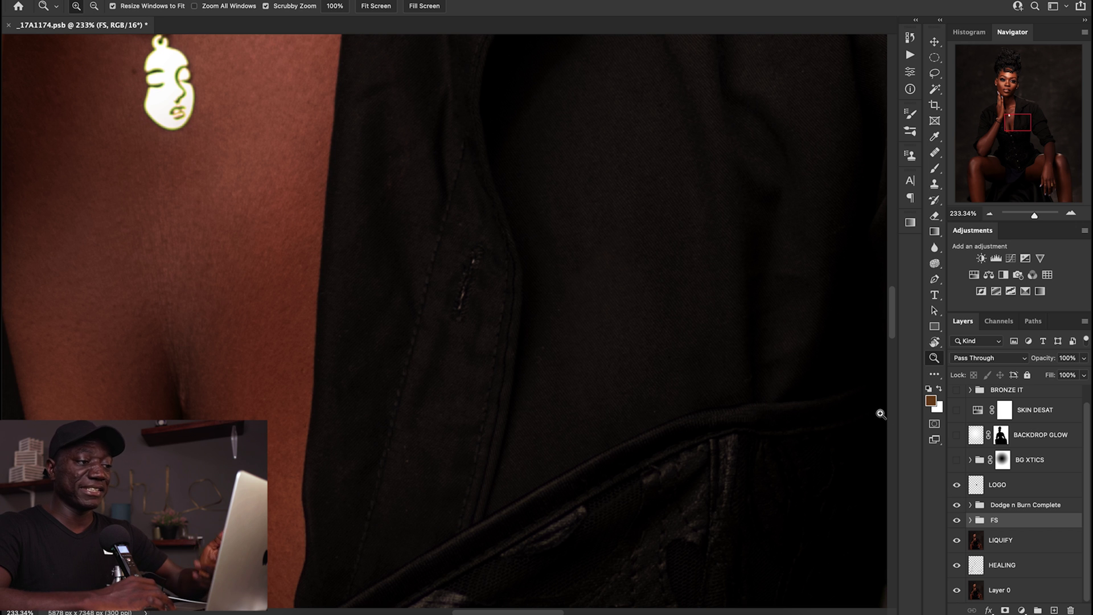
- Show the BG XTICS group to add texture to the backdrop, and expand it to list its layers
left_click_drag(676, 329, 483, 287)
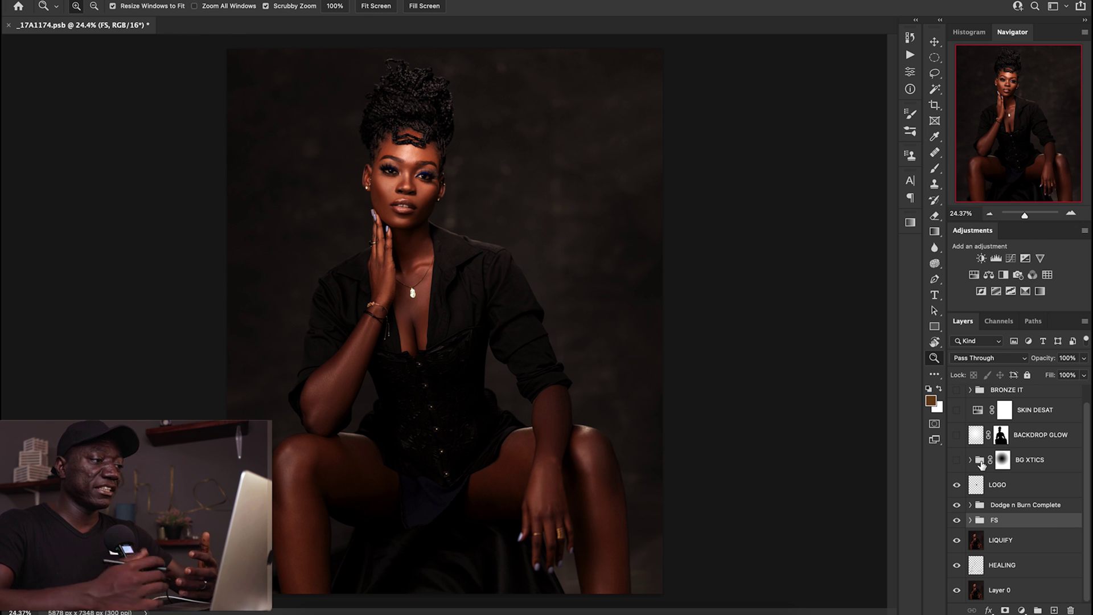
mouse_move(495, 317)
left_mouse_down()
mouse_move(476, 317)
mouse_move(486, 322)
left_mouse_up()
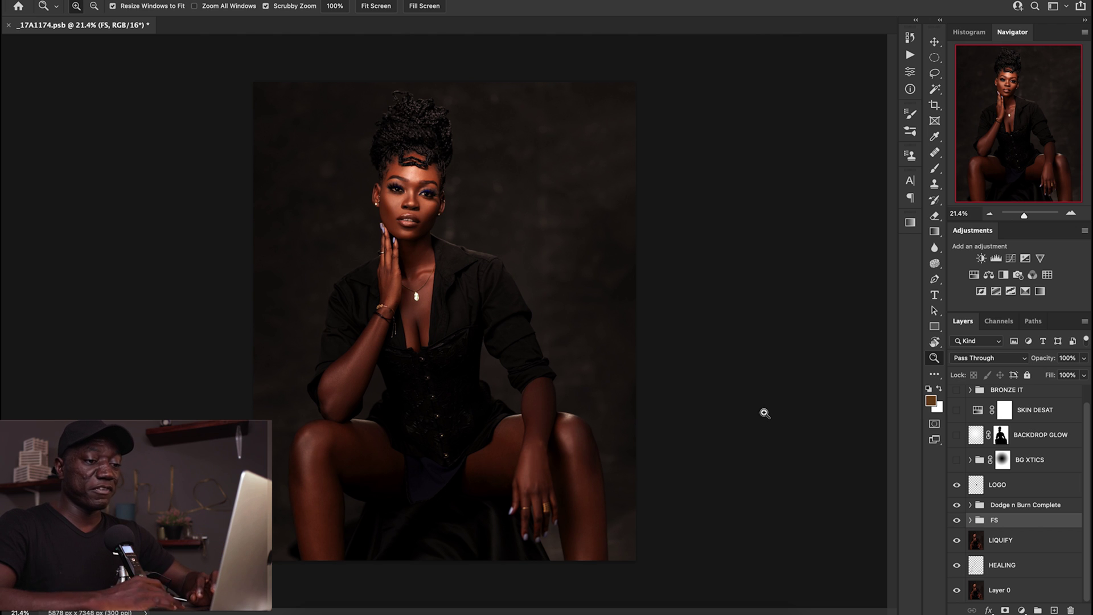
left_click(957, 460)
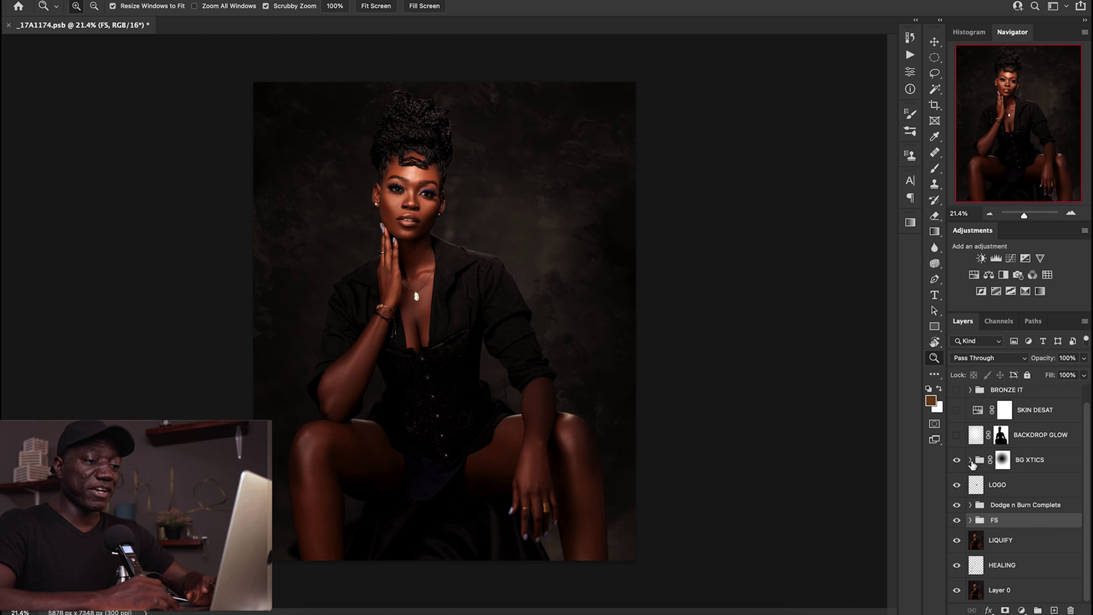
left_click(971, 461)
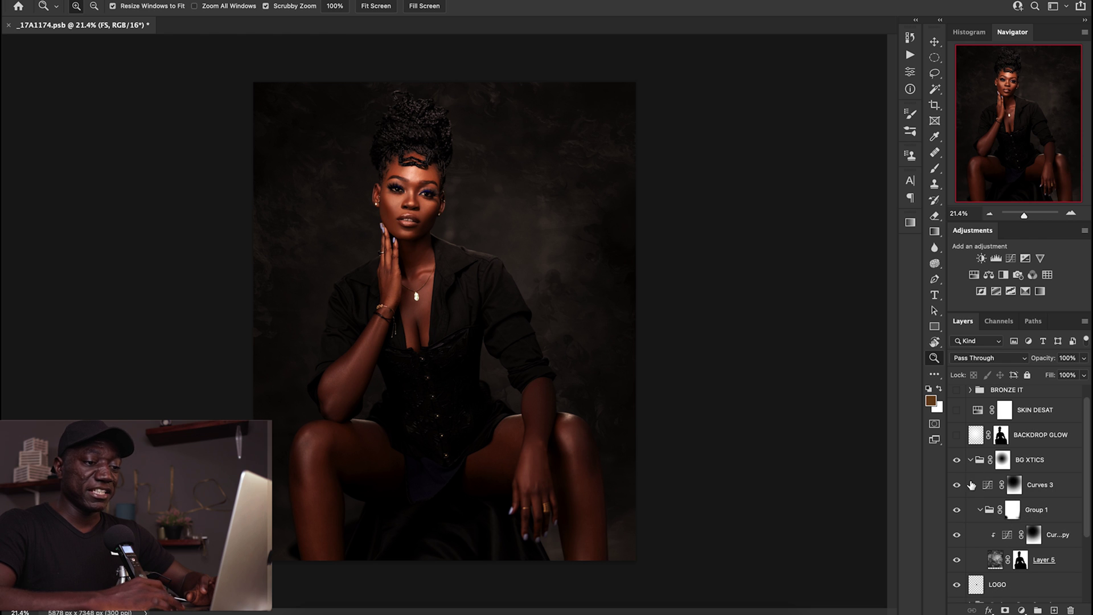
- Hide the Curves 3 layer and set Layer 5's blending mode to Normal with 100% opacity to reveal the full texture
left_click(956, 485)
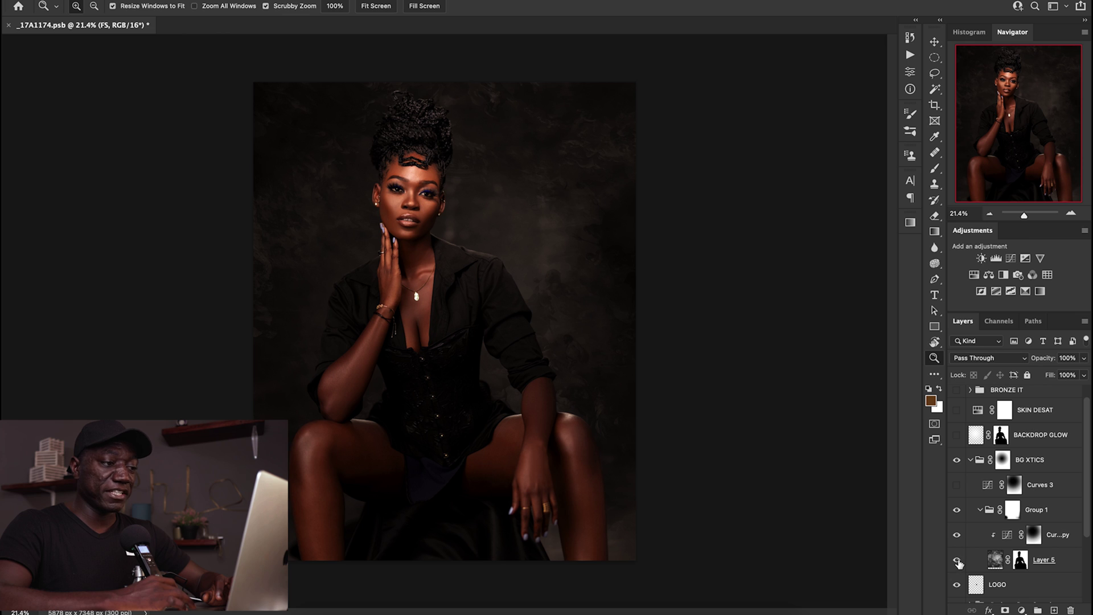
left_click(996, 560)
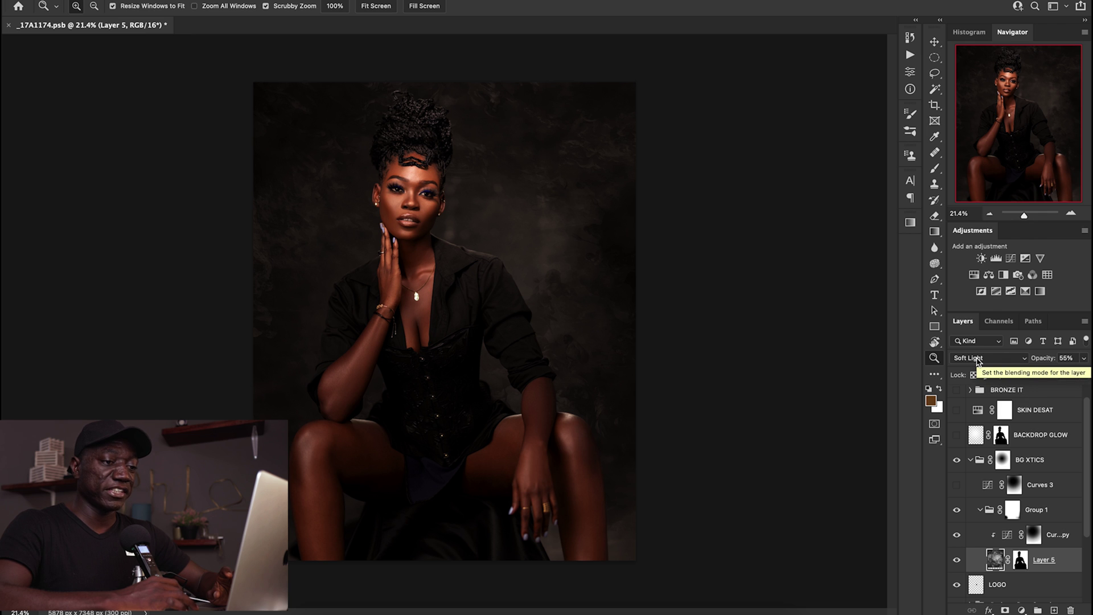
left_click(977, 359)
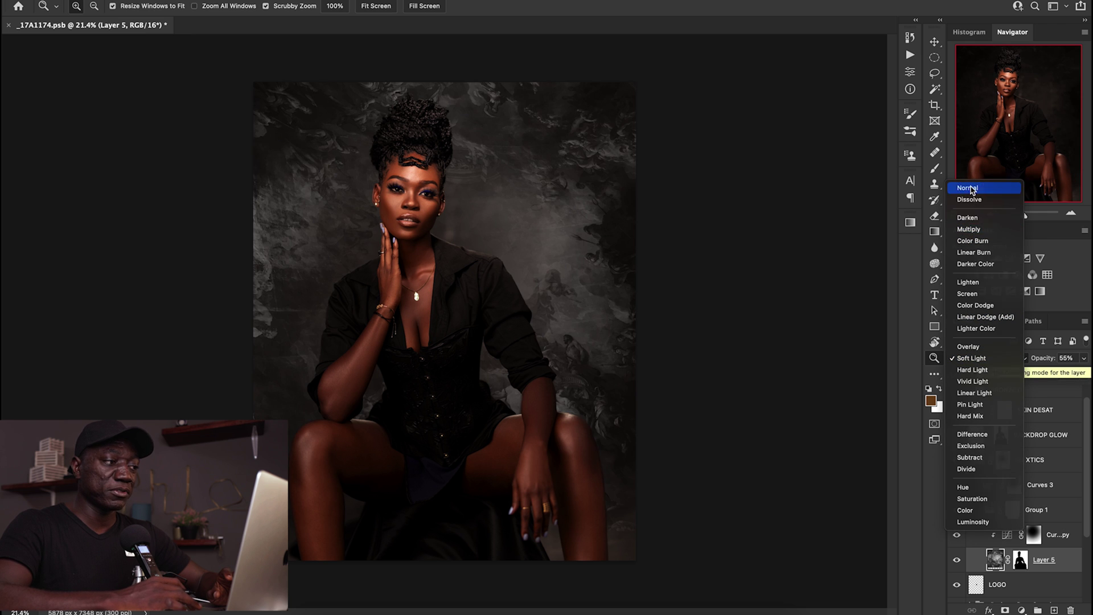
left_click(971, 190)
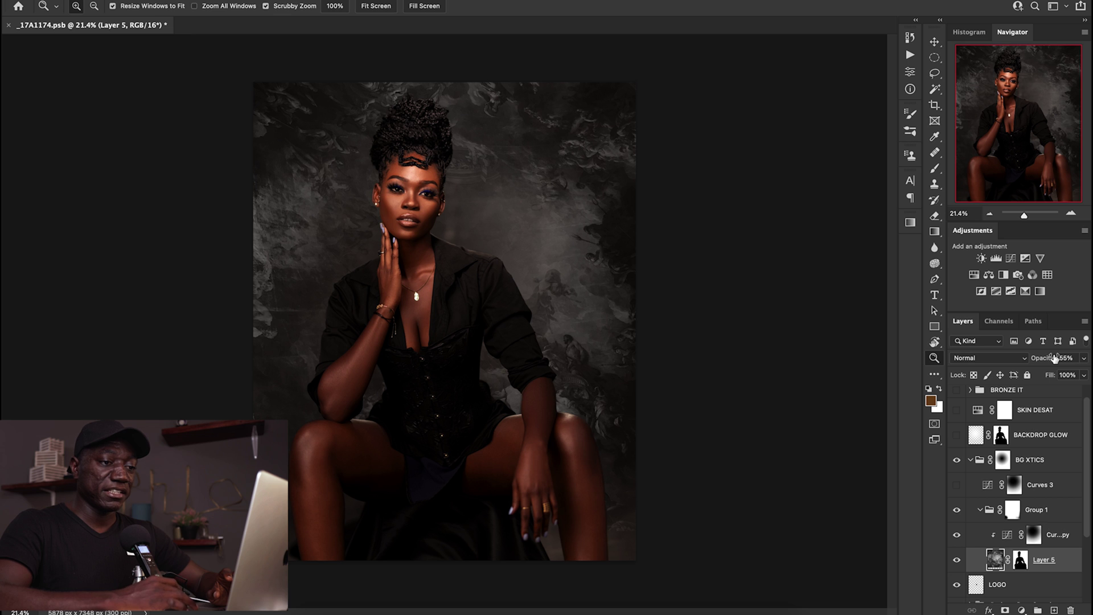
left_click_drag(1042, 360, 1084, 358)
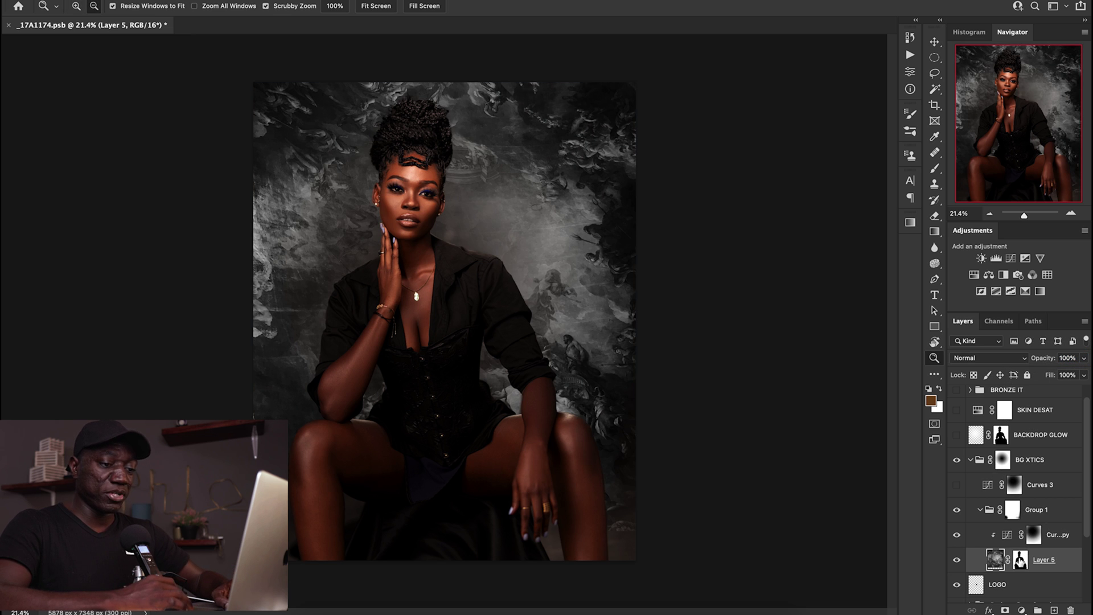
- Inspect Layer 5's mask, and disable the masks of Layer 5, Curves 3 copy and BG XTICS to view the unmasked texture image
left_click(1020, 561, "alt")
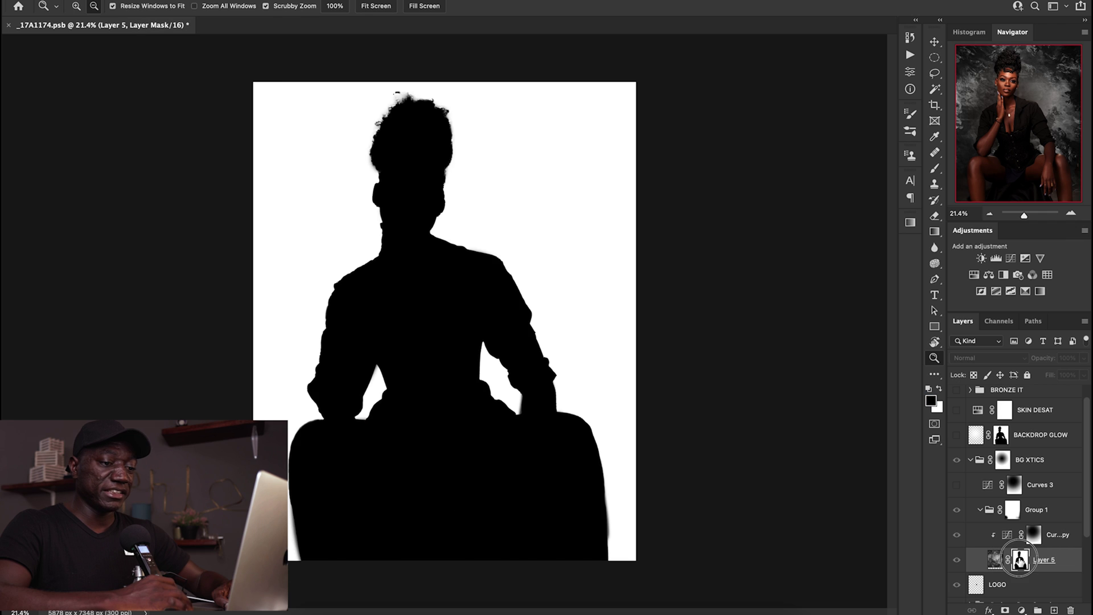
left_click(1019, 560, "alt")
left_click(1020, 560, "shift")
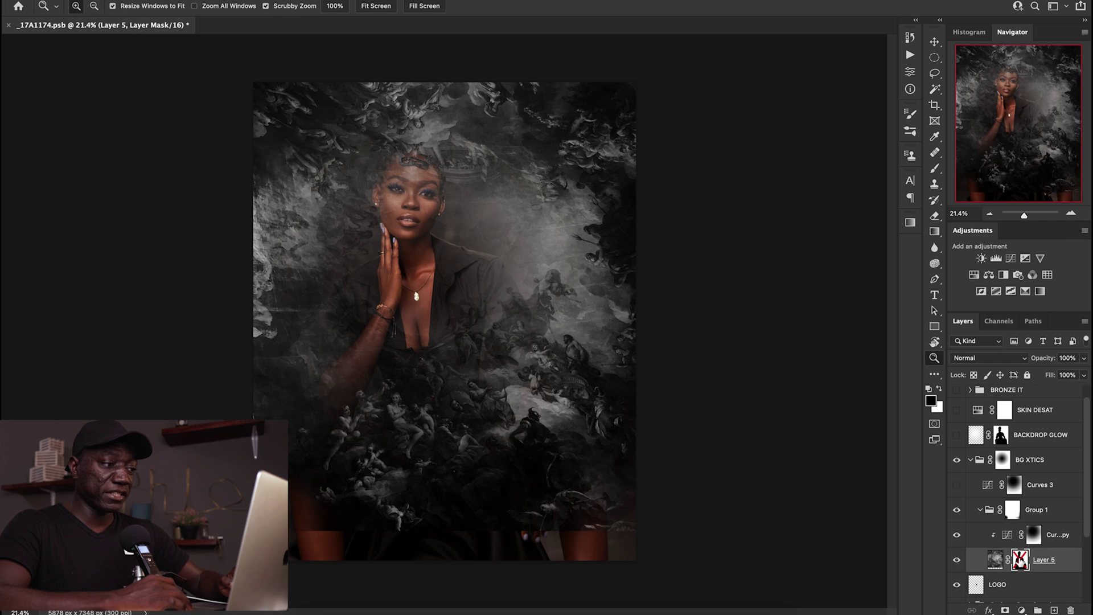
left_click(1033, 535, "shift")
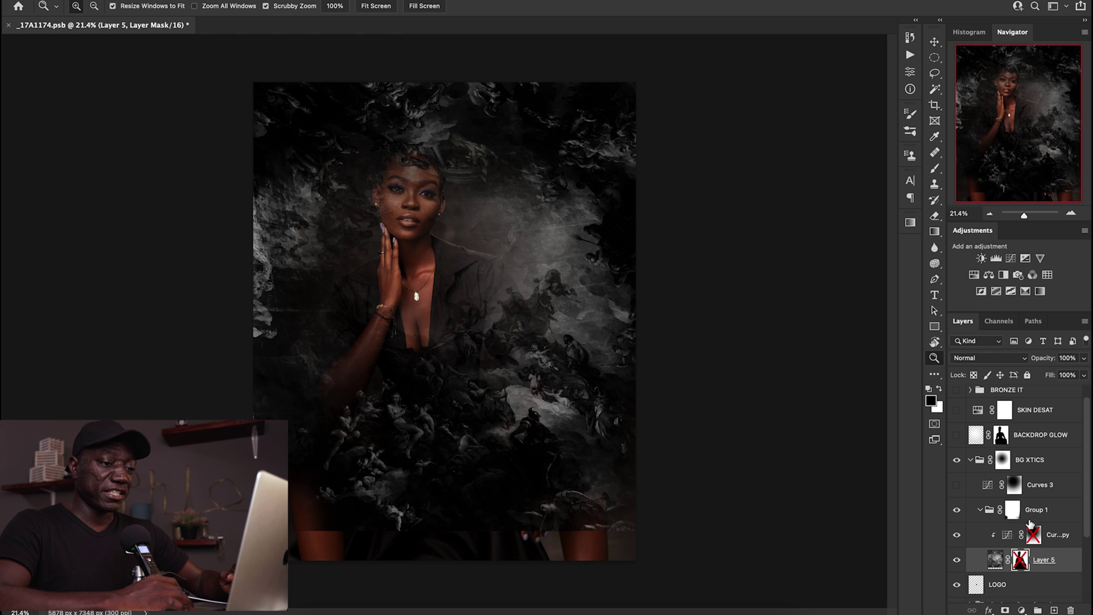
left_click(999, 462, "shift")
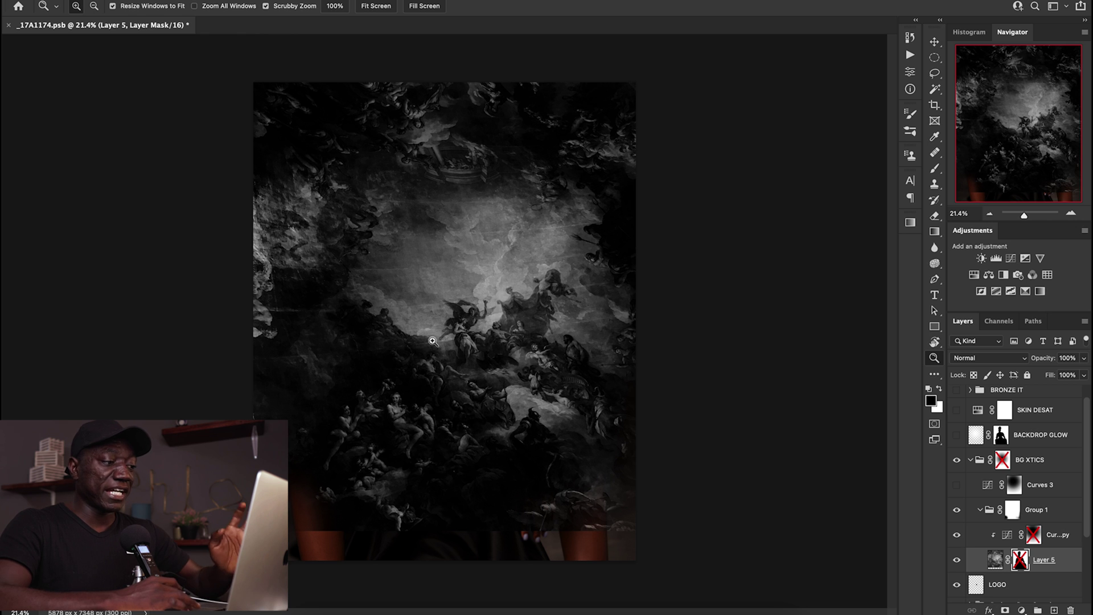
left_click(388, 437)
mouse_move(388, 437)
left_mouse_down()
mouse_move(488, 441)
mouse_move(393, 442)
mouse_move(402, 445)
left_mouse_up()
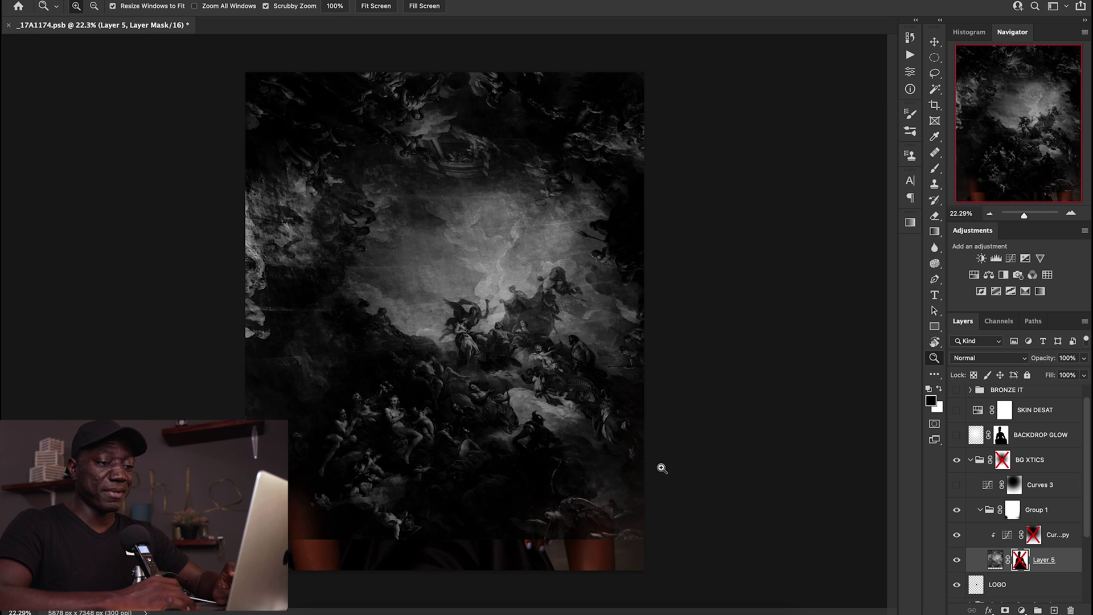
- Re-enable the masks of the BG XTICS group, Curves 3 copy and Layer 5
left_click(1000, 461, "shift")
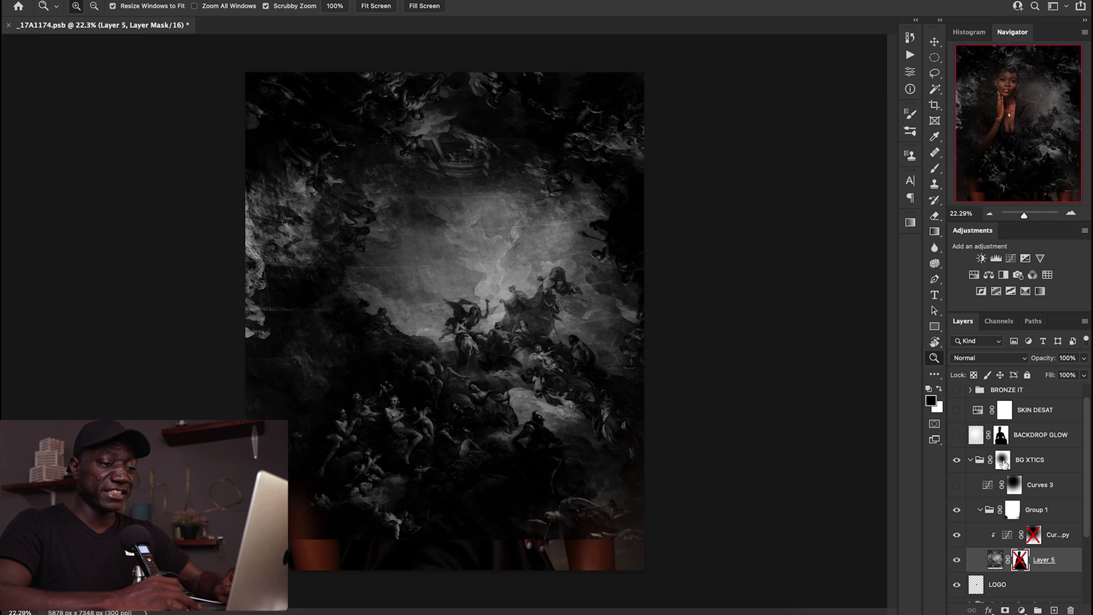
left_click(1033, 535, "shift")
left_click(1020, 558, "shift")
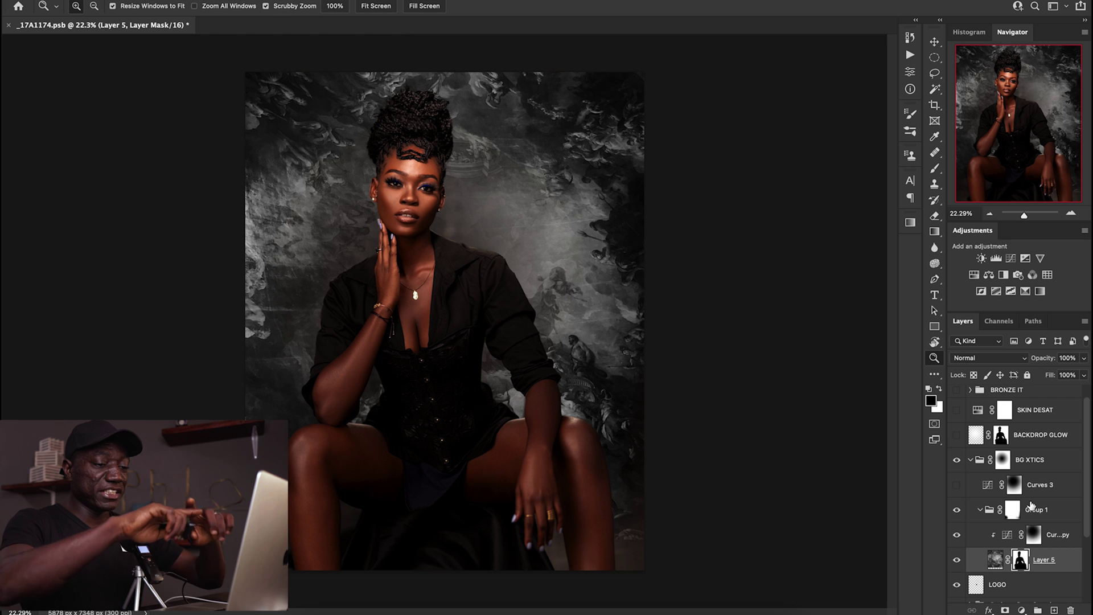
- Compare the backdrop with Curves 3 copy hidden and shown, and with its mask disabled and enabled
left_click(1033, 535)
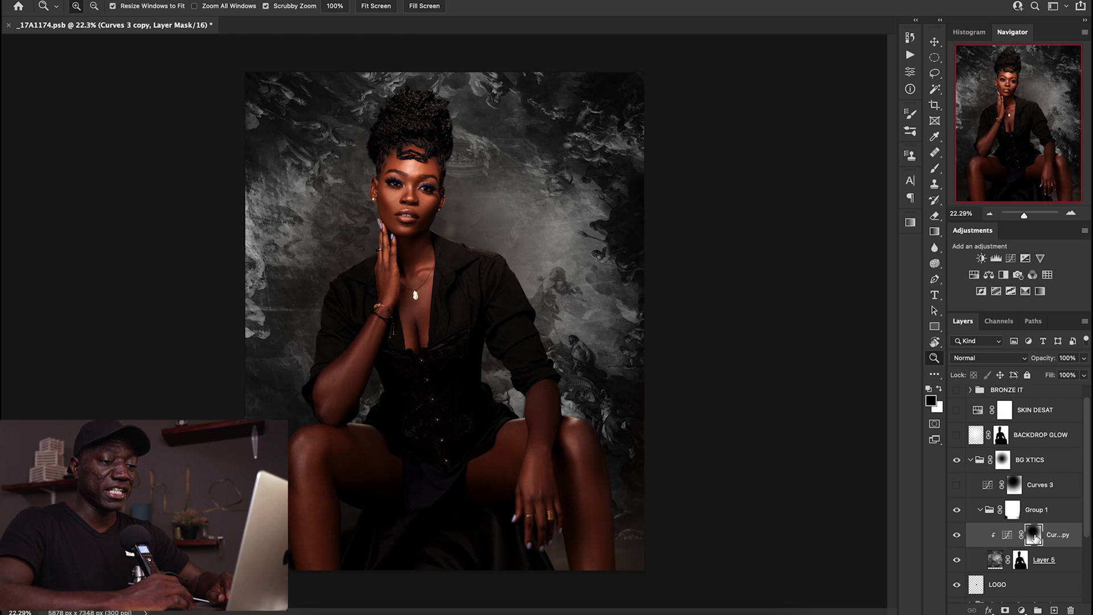
left_click(956, 536)
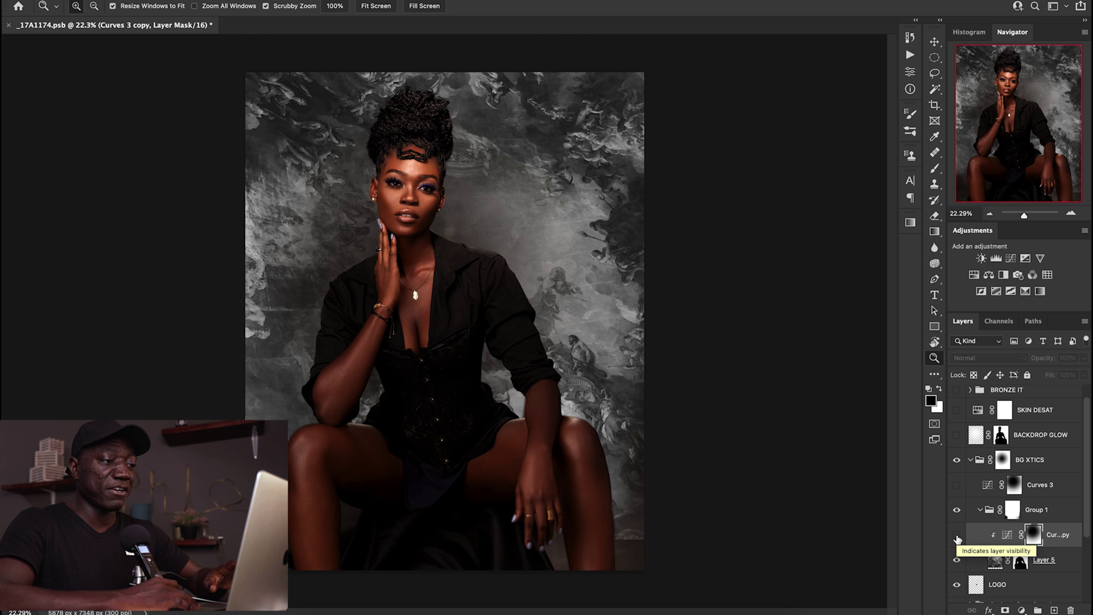
left_click(957, 535)
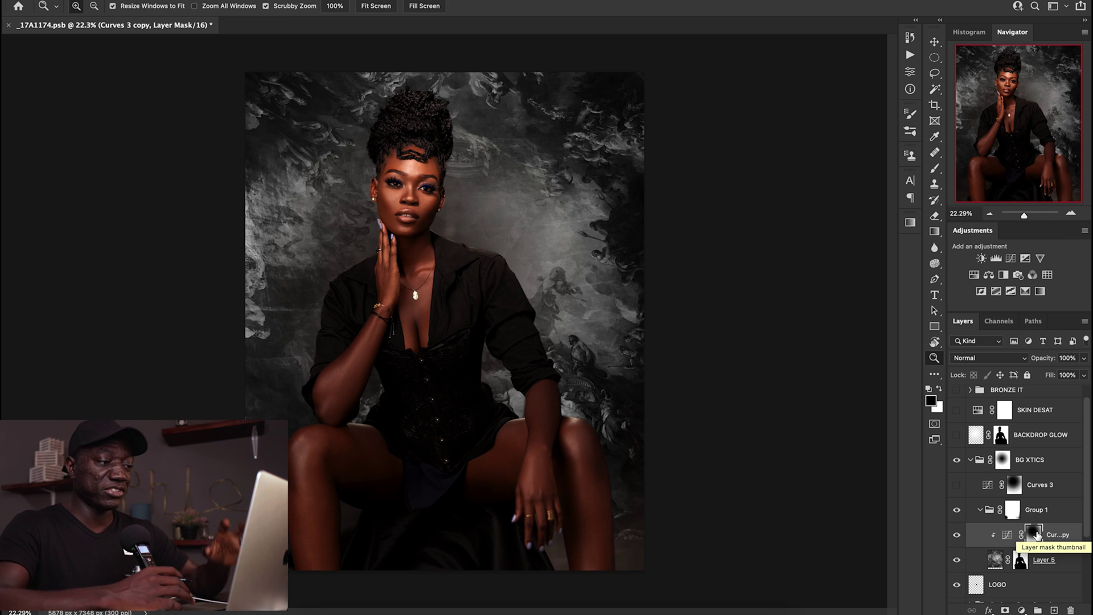
left_click(1033, 534, "shift")
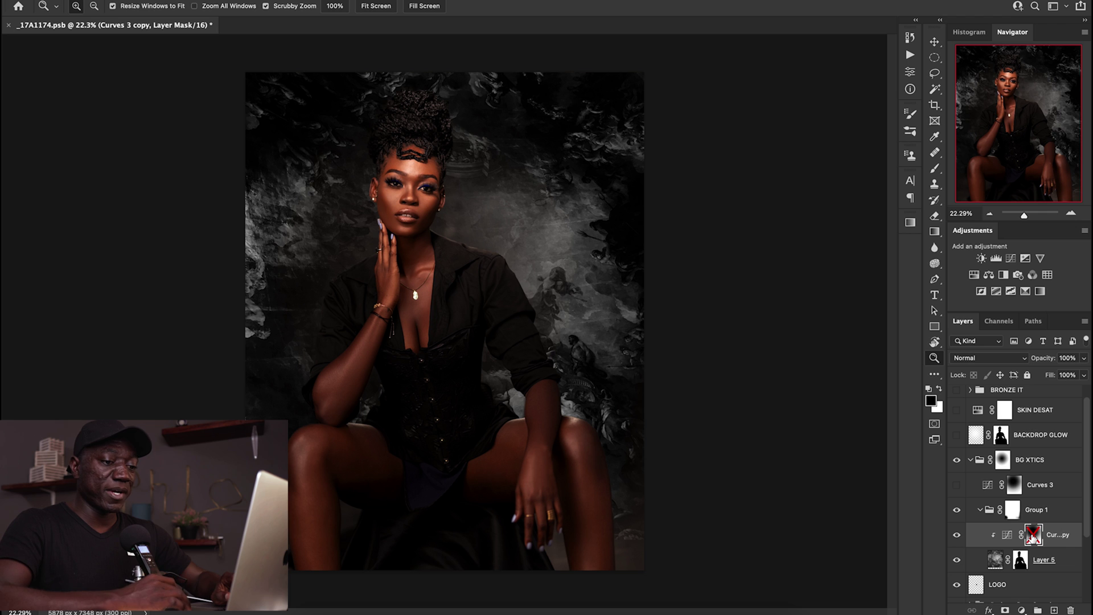
left_click(1033, 538, "shift")
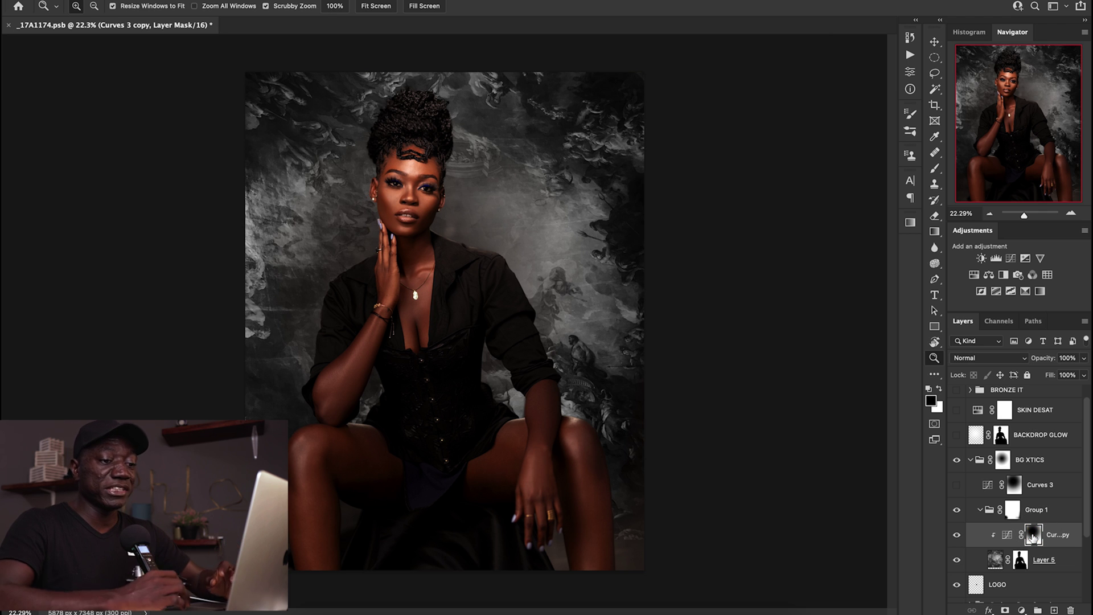
- Collapse Group 1, compare the image with it hidden and shown, and show the Curves 3 layer above it
left_click(980, 510)
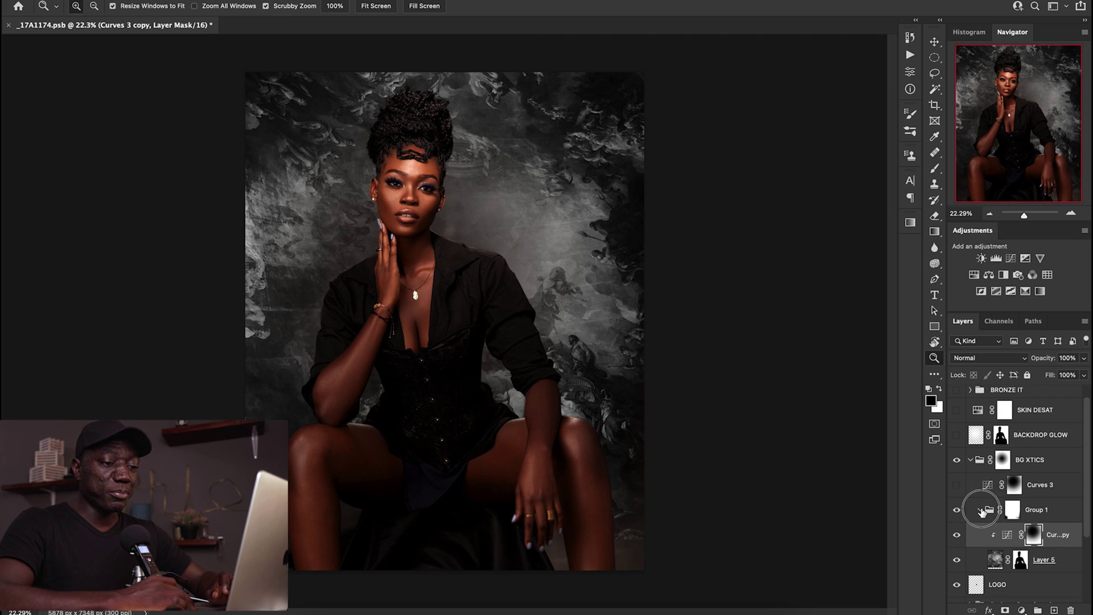
left_click(956, 510)
left_click(957, 510)
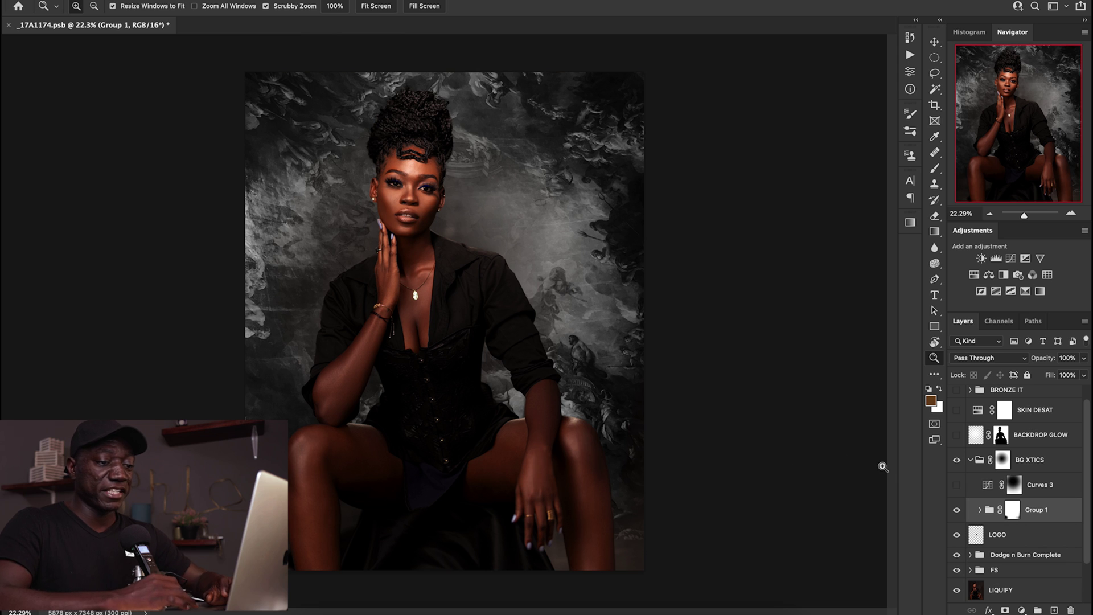
left_click(957, 485)
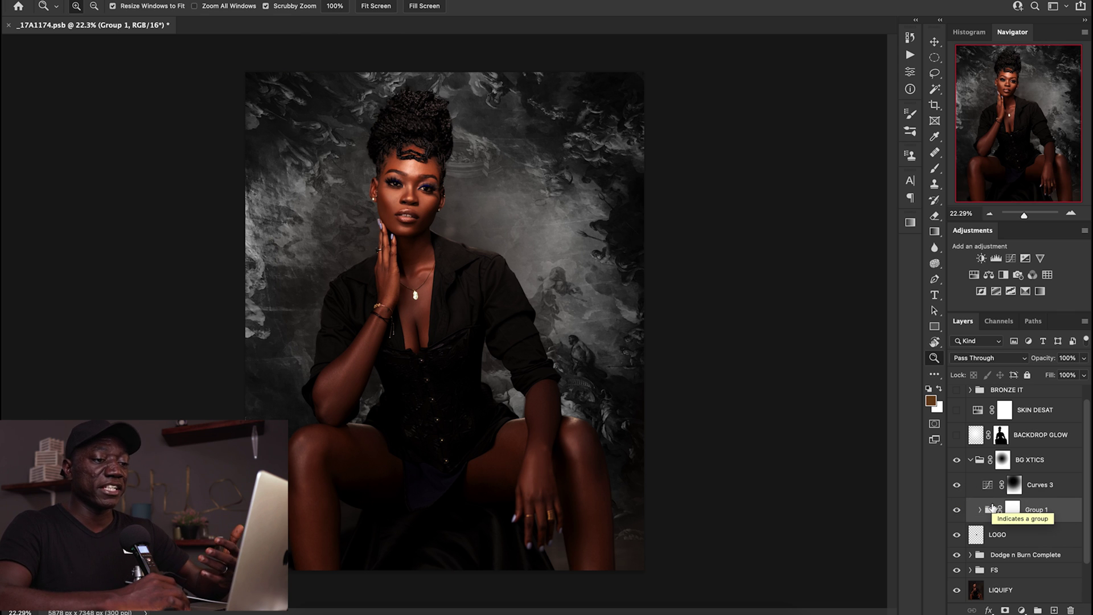
- Compare the plain backdrop with the textured one by hiding and showing the BG XTICS group several times
left_click(956, 460)
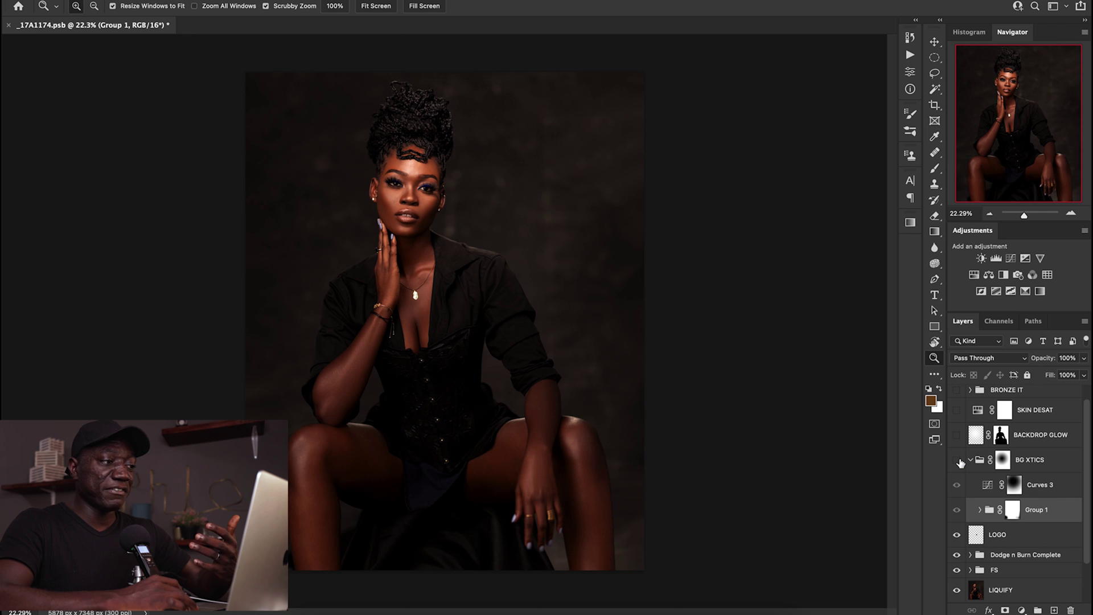
left_click(957, 460)
left_click(956, 460)
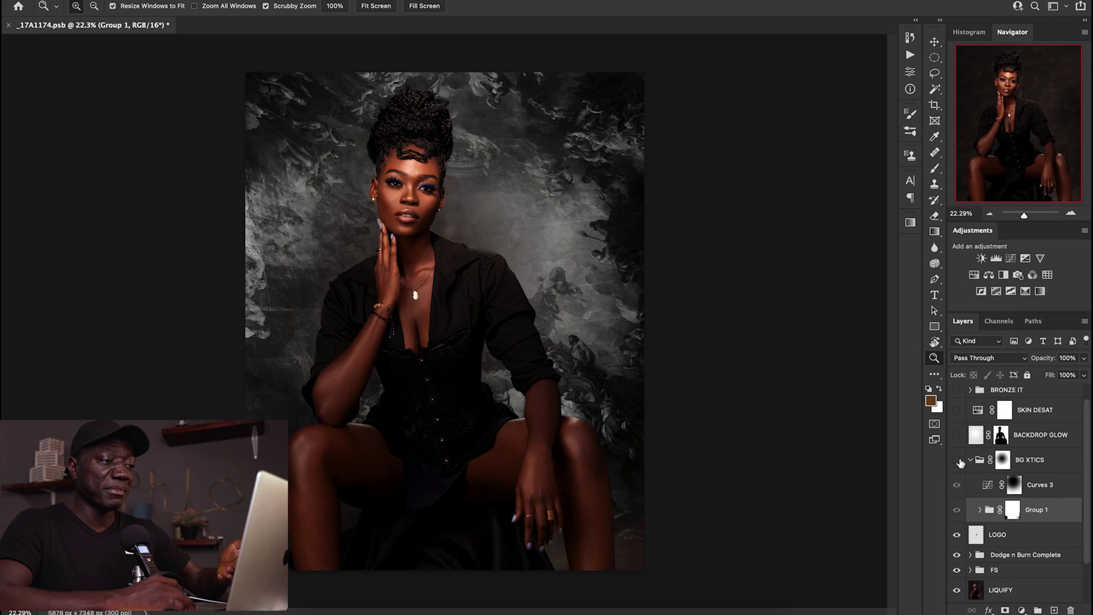
left_click(957, 460)
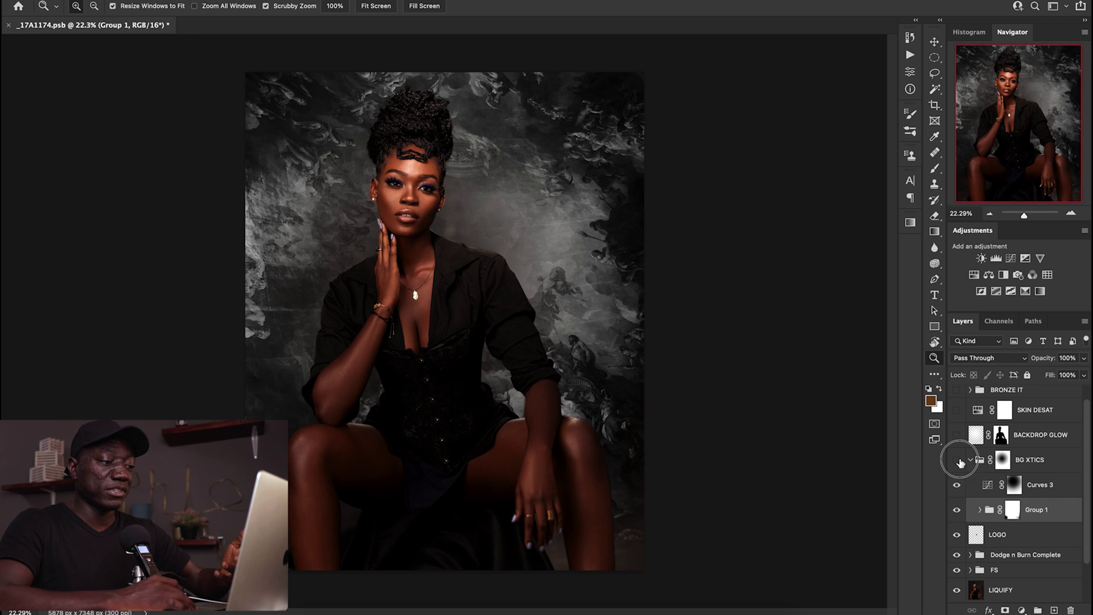
left_click(958, 460)
left_click(957, 459)
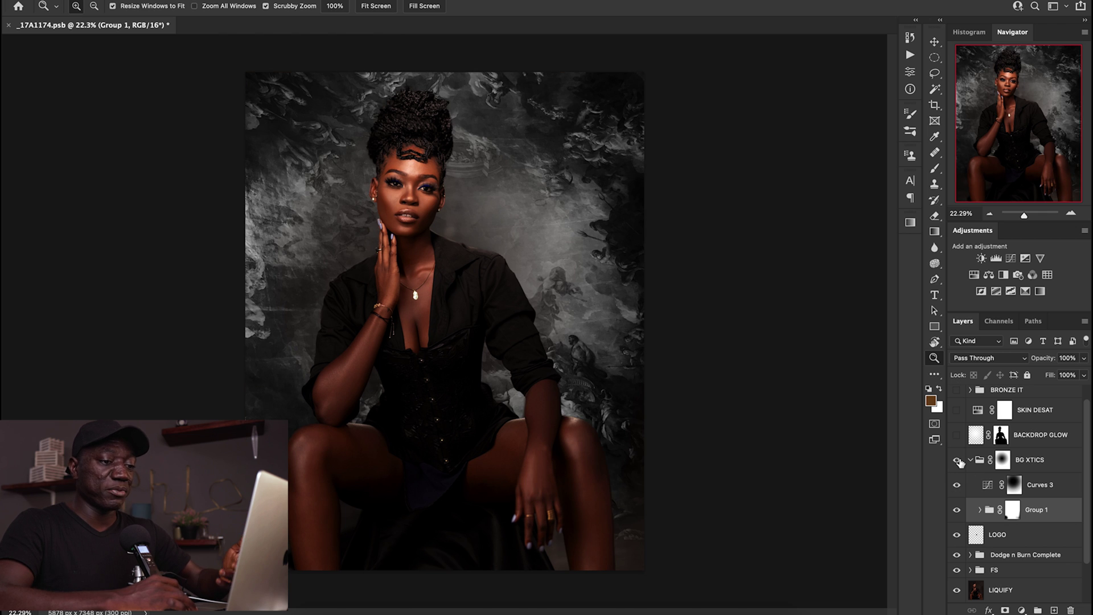
- Review the layers inside Group 1 and BG XTICS, check the collapsed BG XTICS group hidden and shown, and leave it collapsed
left_click(980, 509)
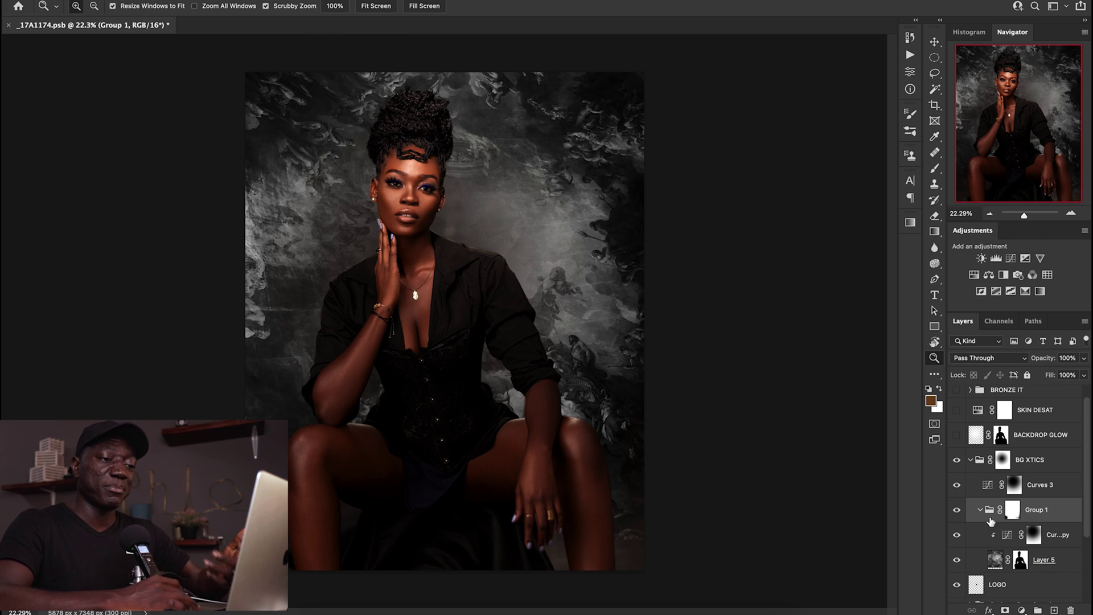
left_click(971, 460)
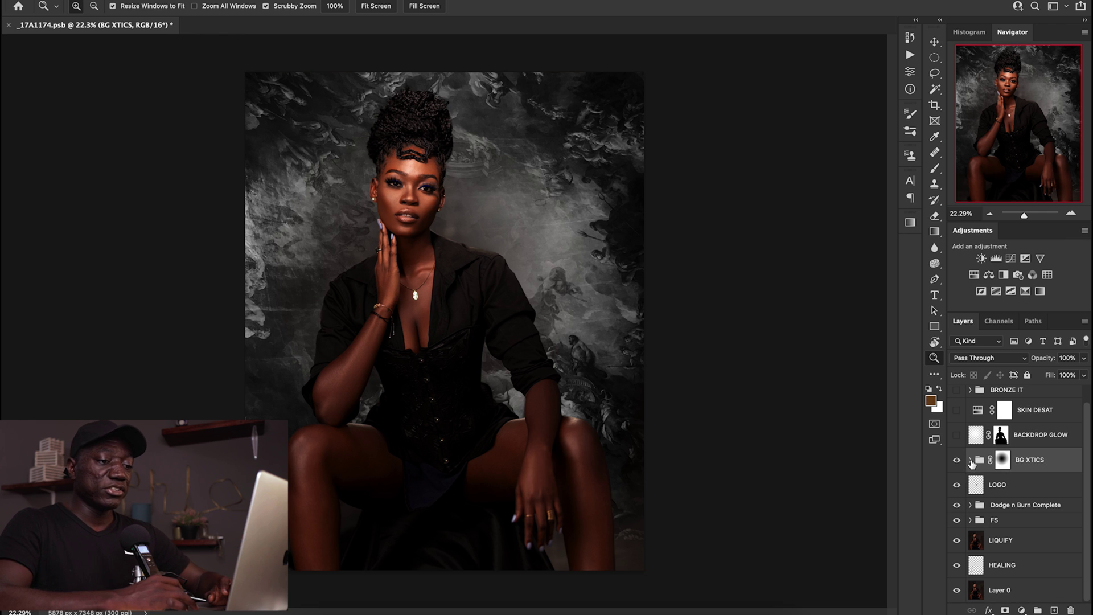
left_click(959, 462)
left_click(958, 462)
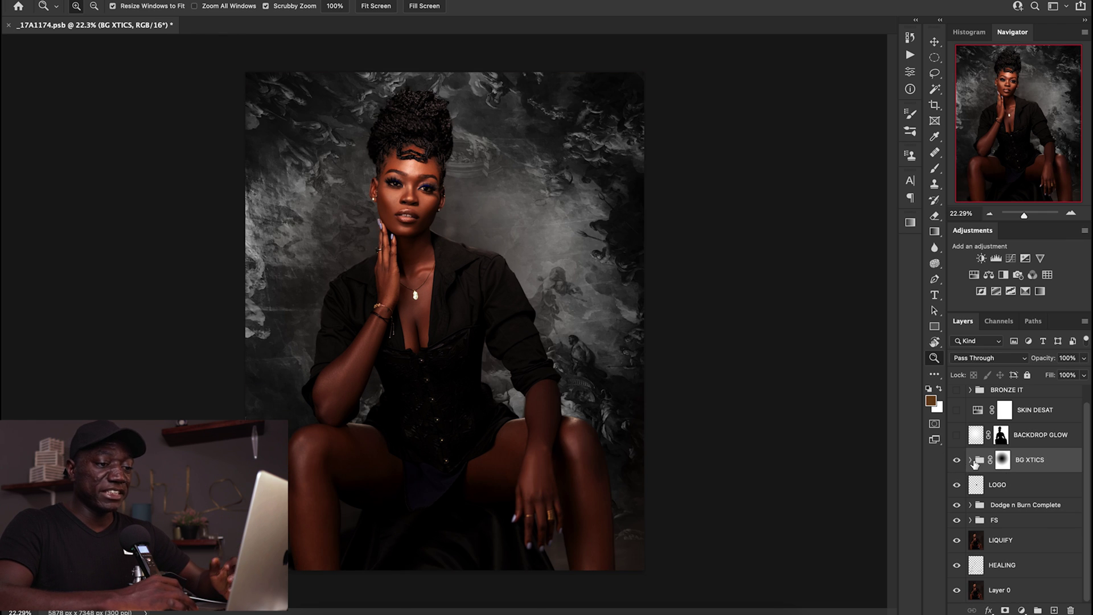
left_click(970, 460)
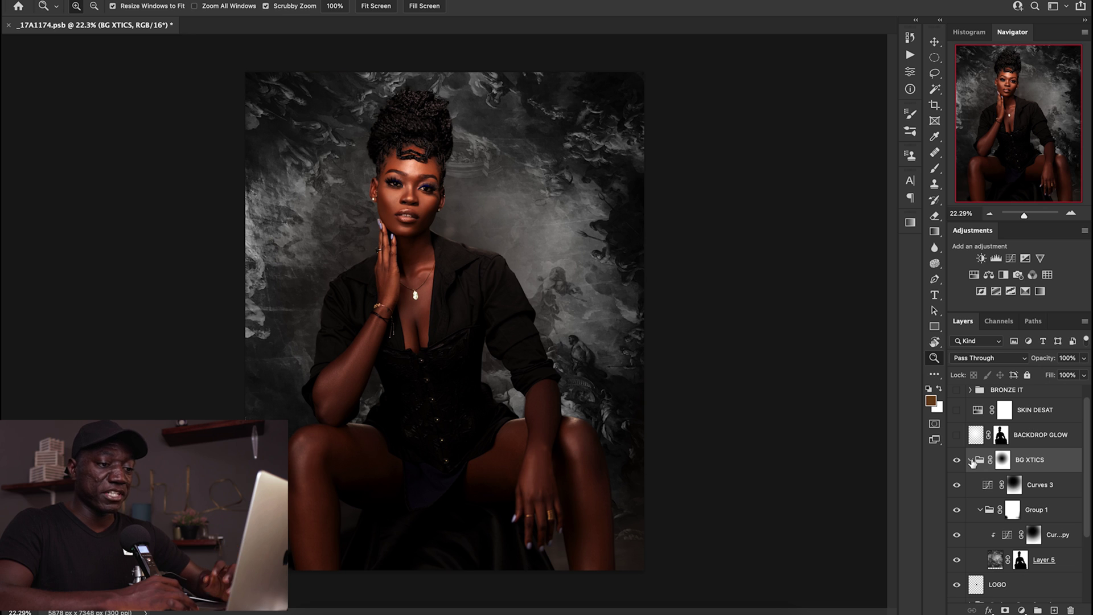
left_click(970, 460)
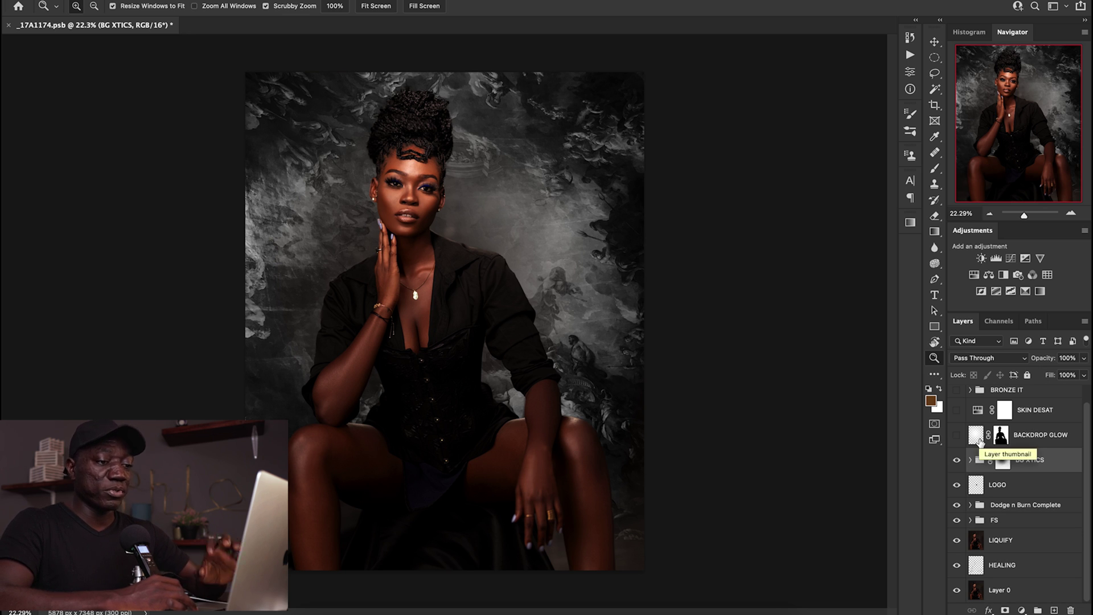
- Show the BACKDROP GLOW layer and disable its mask to see the glow over the subject
left_click(956, 435)
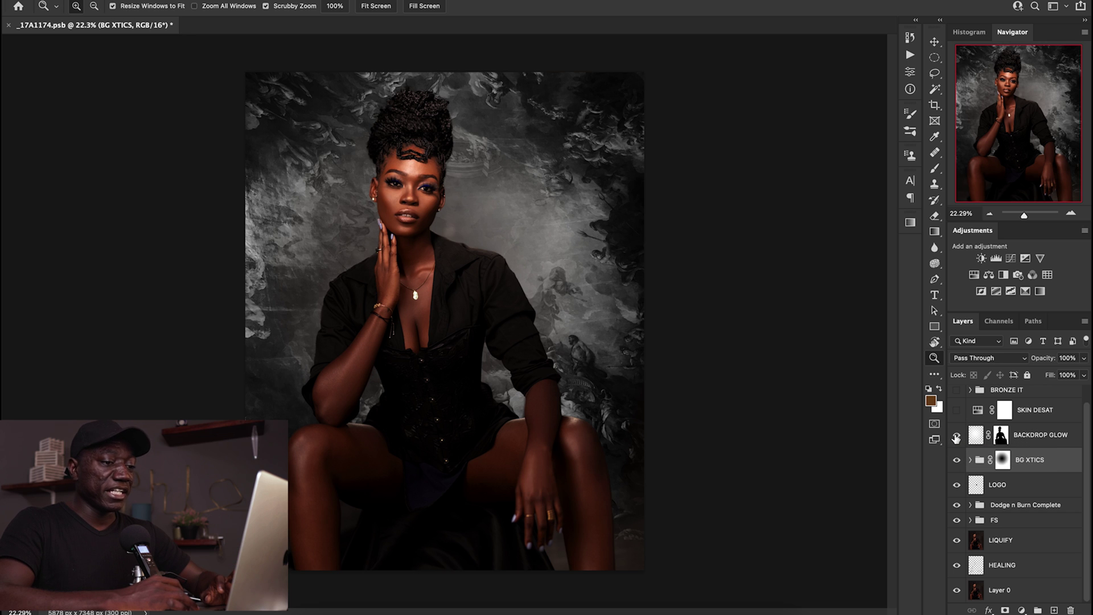
left_click(1000, 435, "shift")
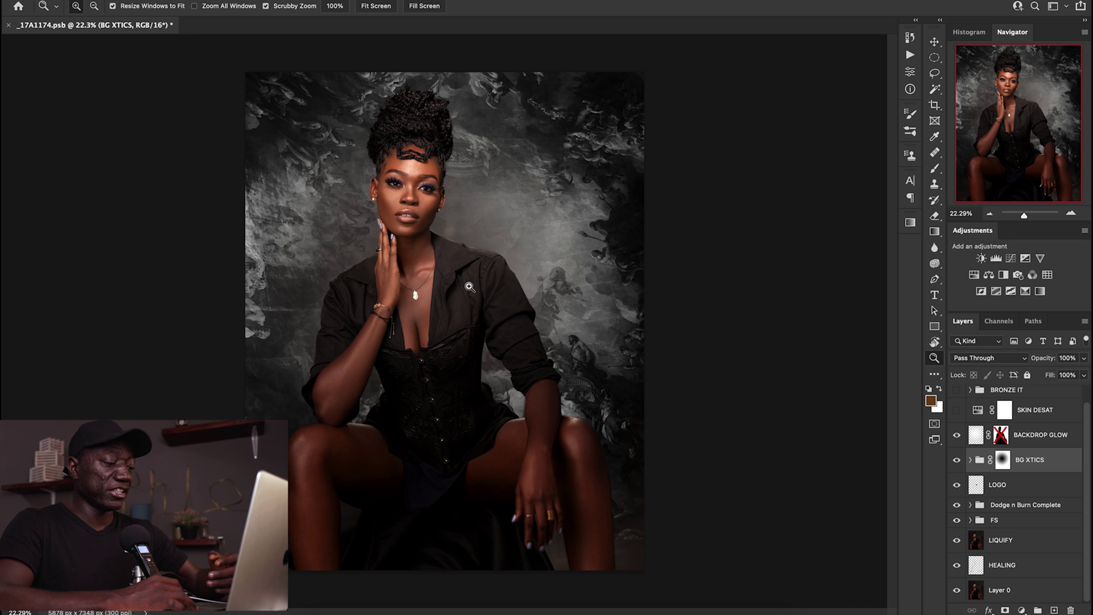
- Activate the Gradient tool with white as foreground colour, add an empty layer above the BG XTICS group, and hide BACKDROP GLOW
key("g")
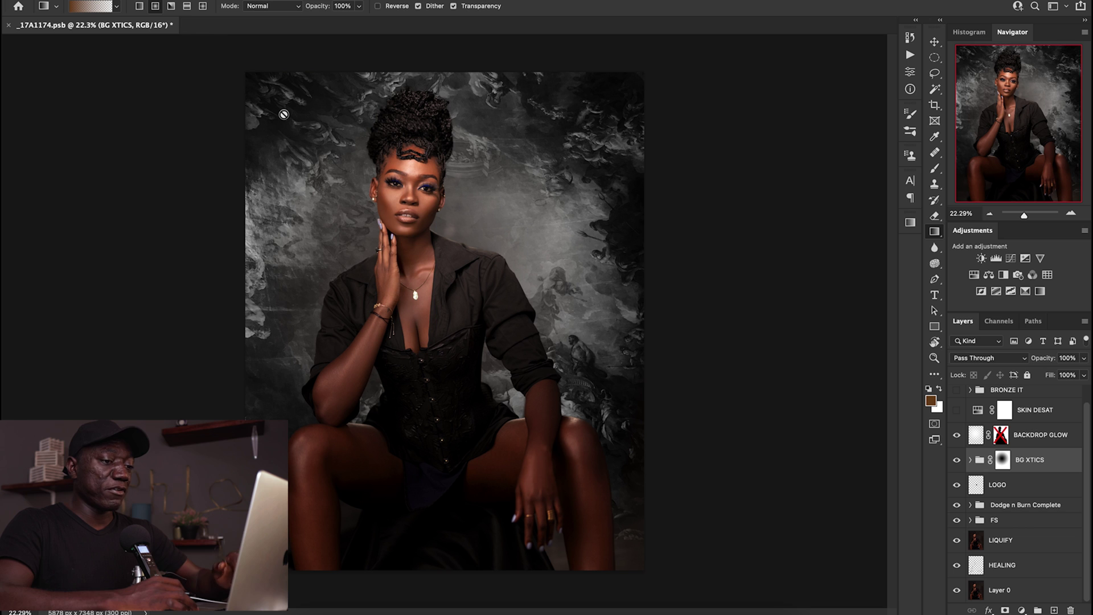
key("x")
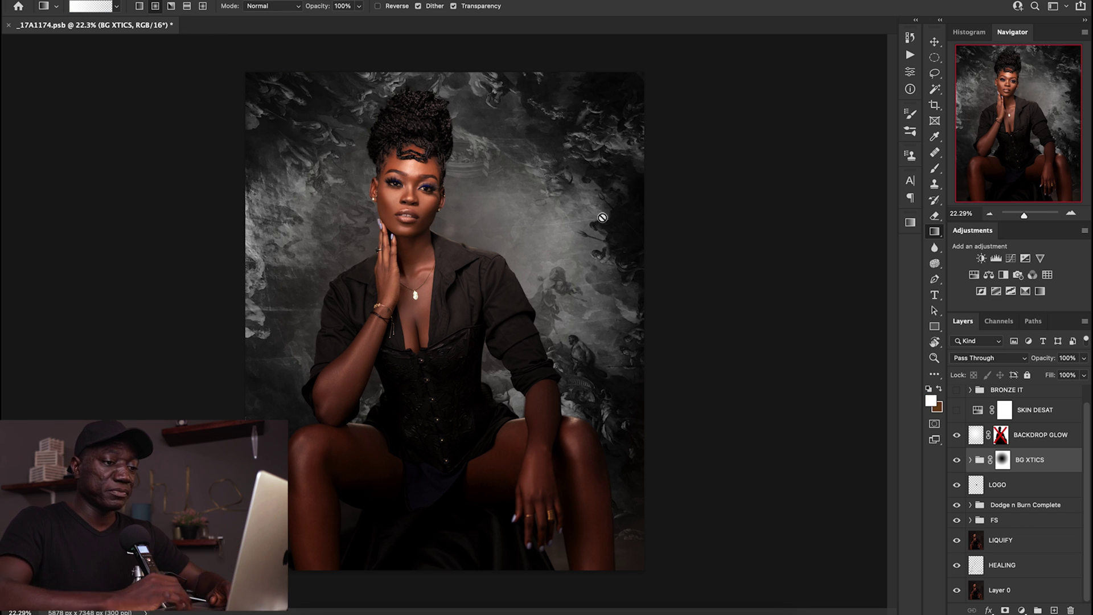
key("ctrl+shift+alt+n")
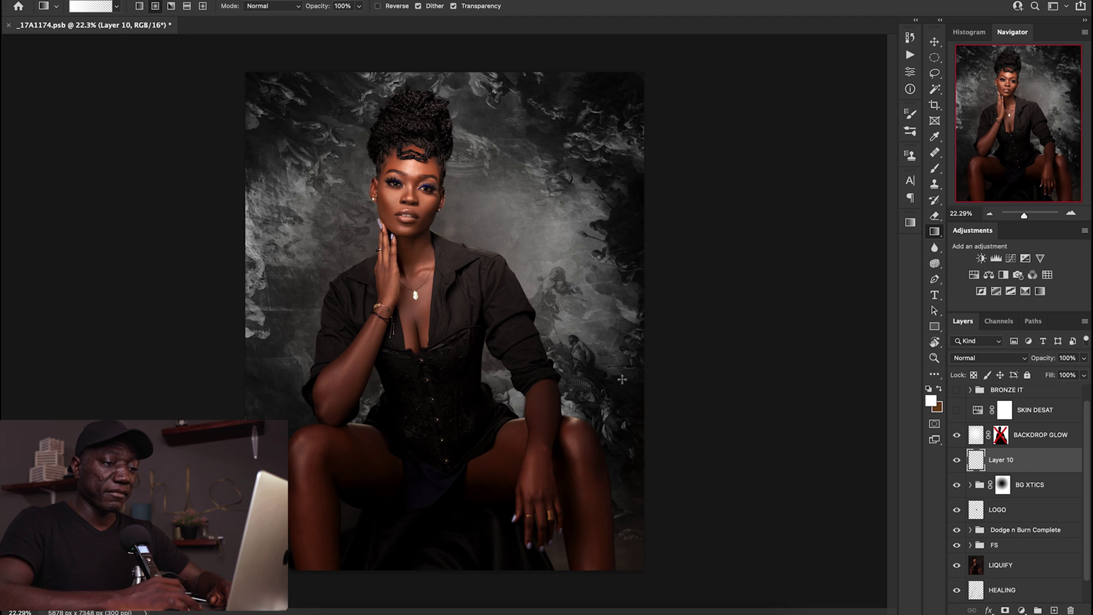
left_click(956, 434)
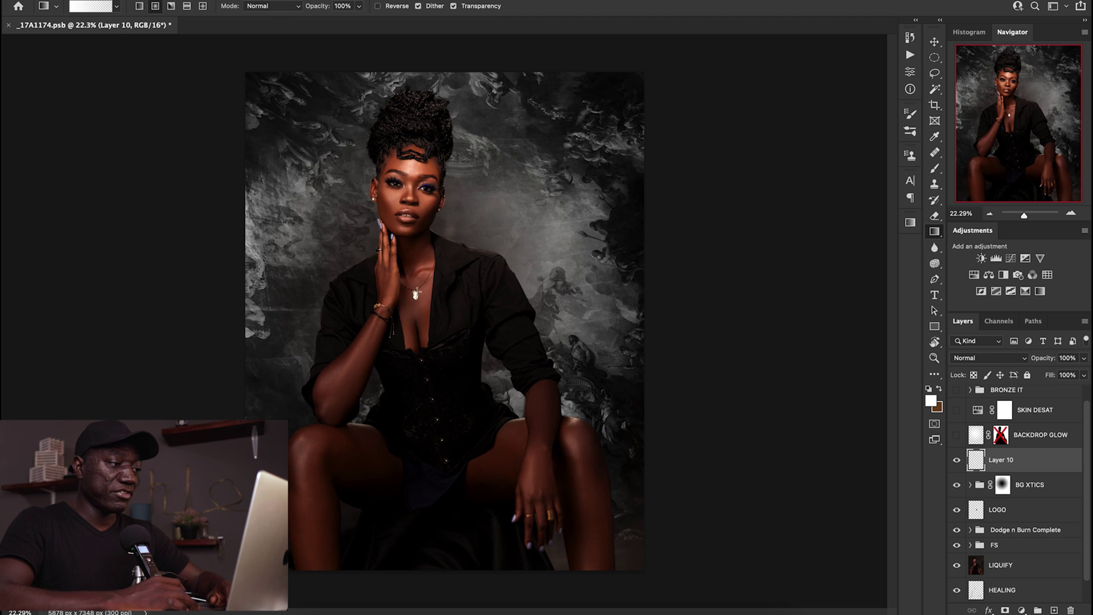
- Draw a white radial gradient over the subject's chest on Layer 10 and mask it with a copy of Layer 5's mask
left_click_drag(438, 304, 273, 141)
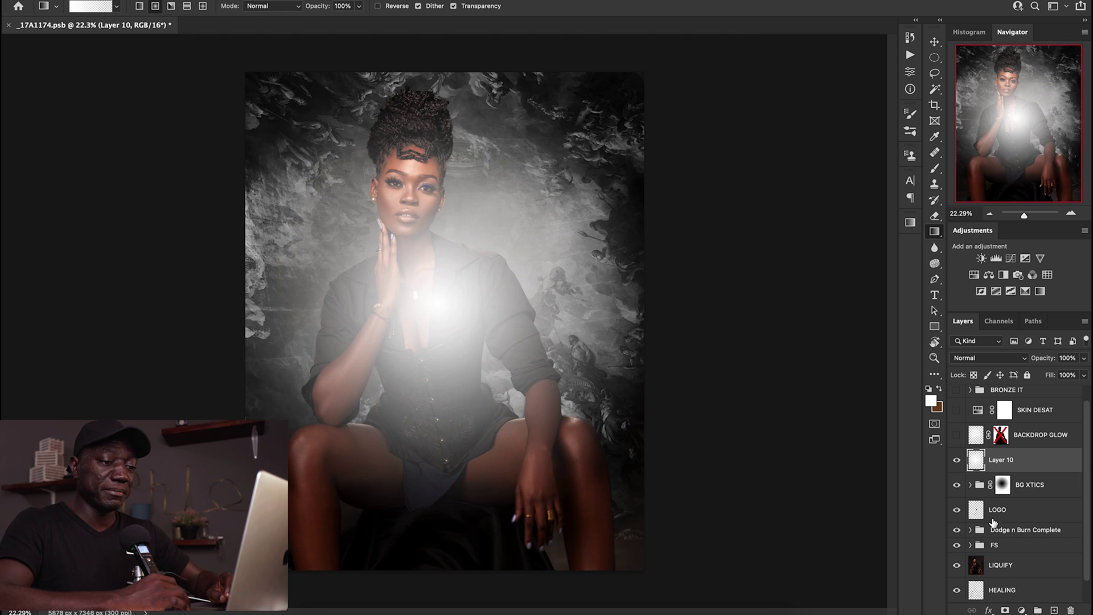
left_click(971, 486)
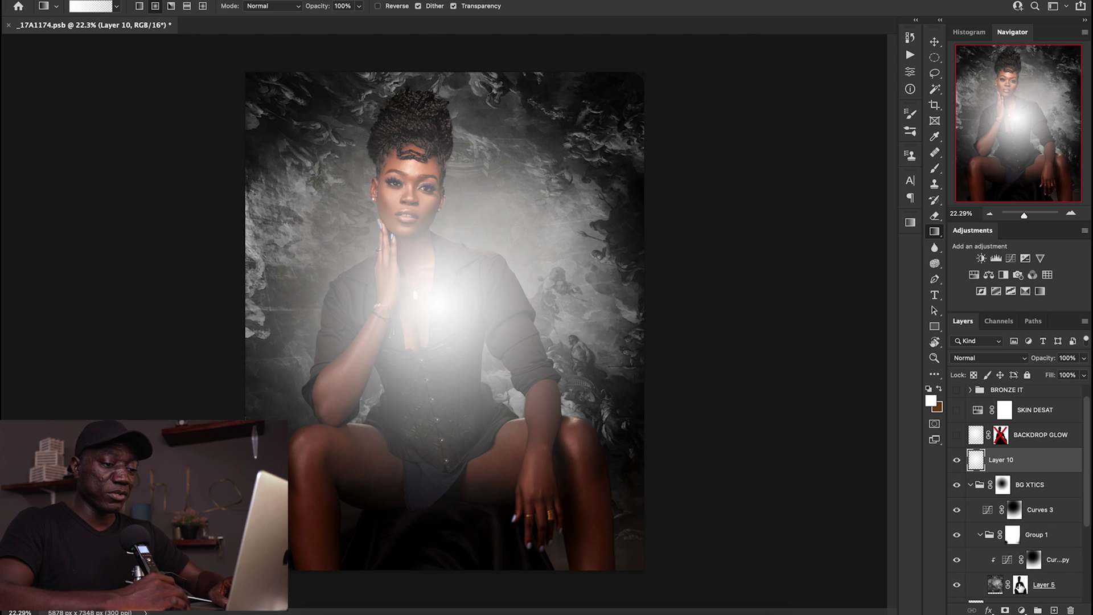
left_click_drag(1020, 584, 1004, 465)
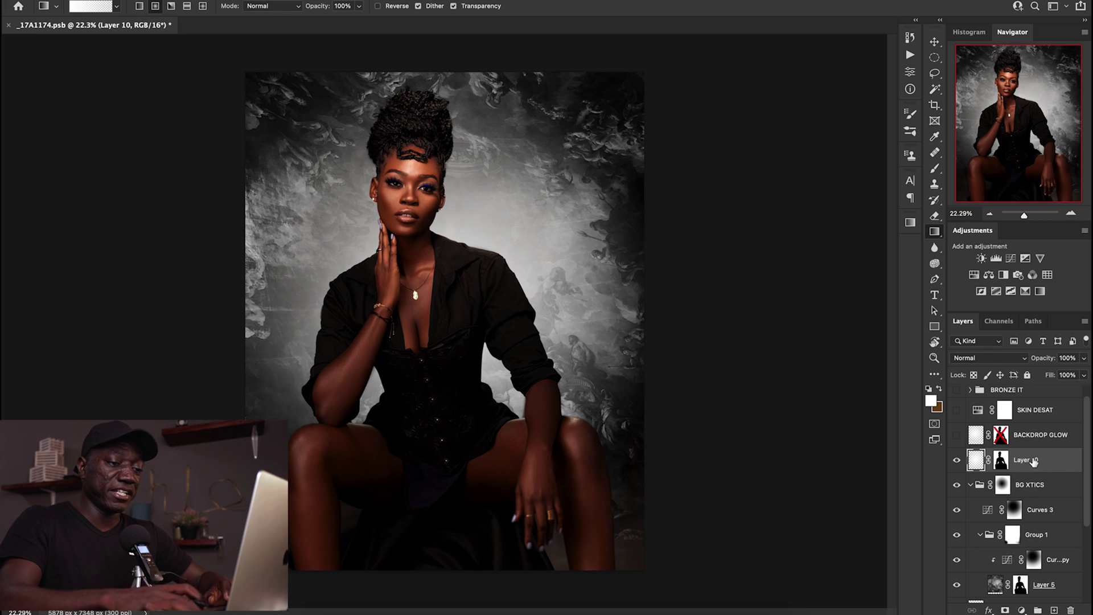
- Delete Layer 10 and show the BACKDROP GLOW layer with its mask enabled again
key("Delete")
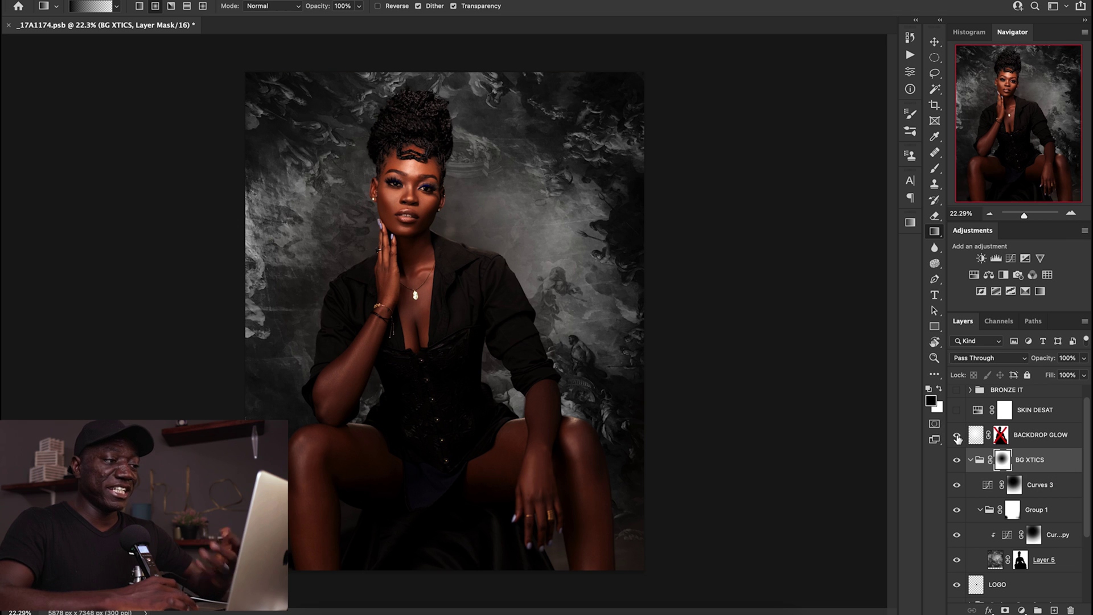
left_click(957, 436)
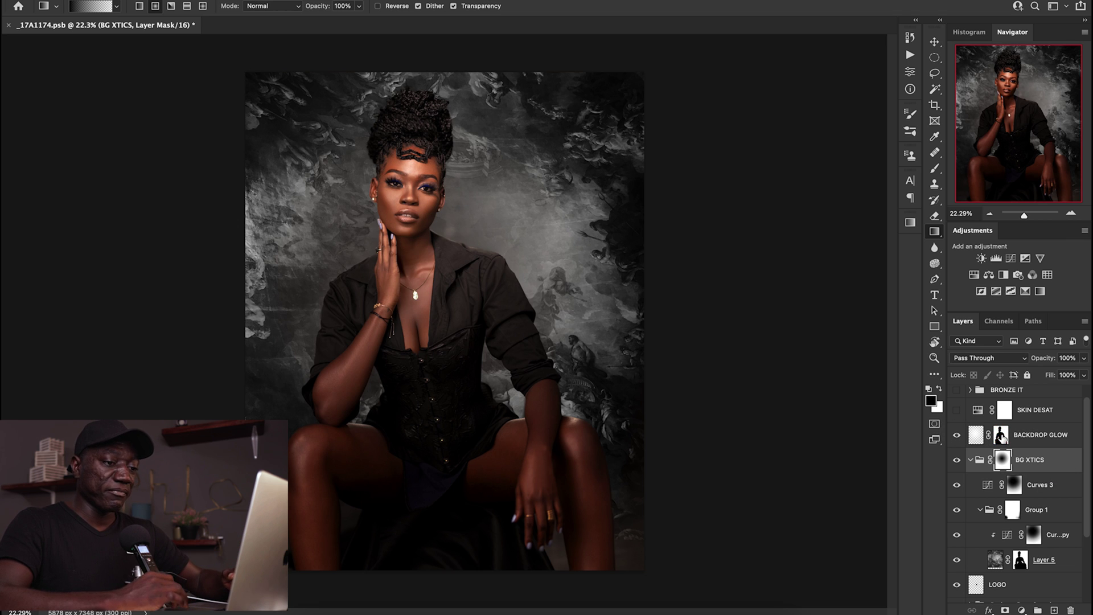
left_click(1001, 435, "shift")
- Set Layer 5's blend mode to Soft Light and its opacity to 55%
scroll(1003, 440, "up", 1)
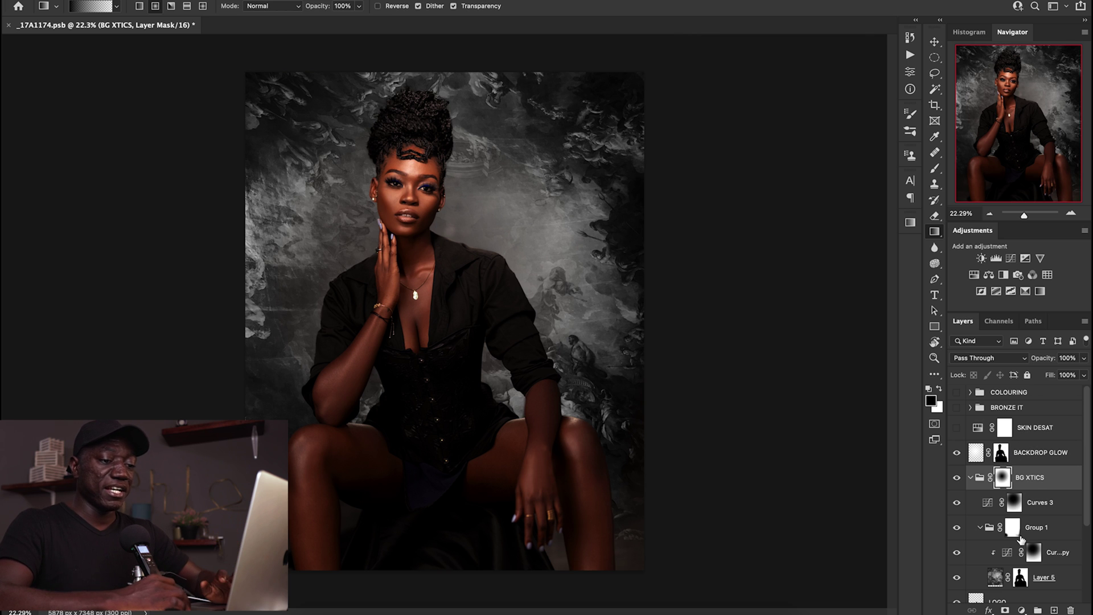
left_click(994, 576)
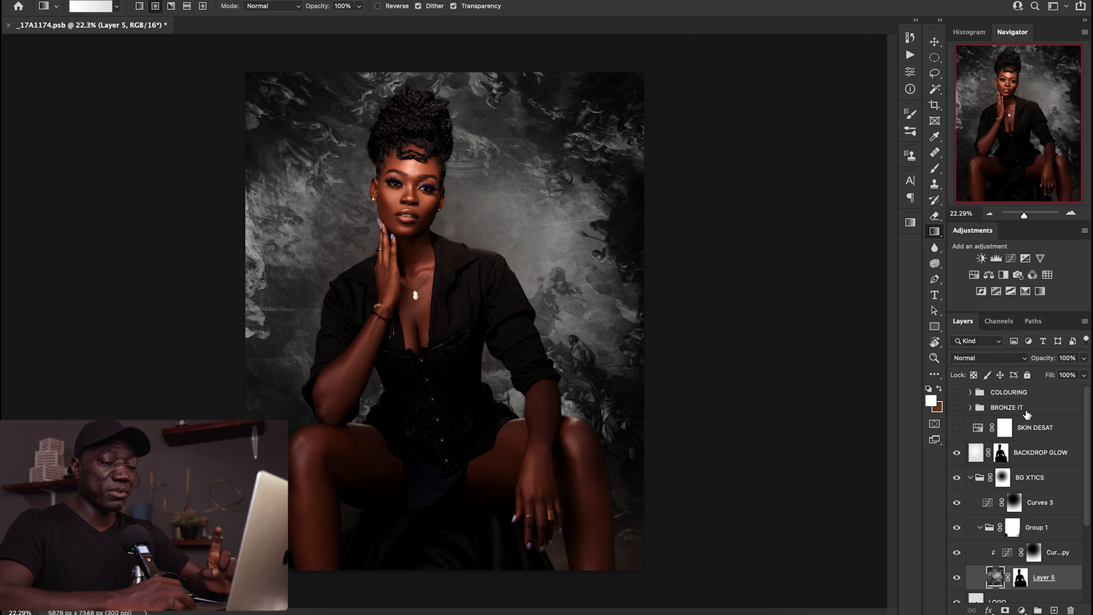
left_click(996, 360)
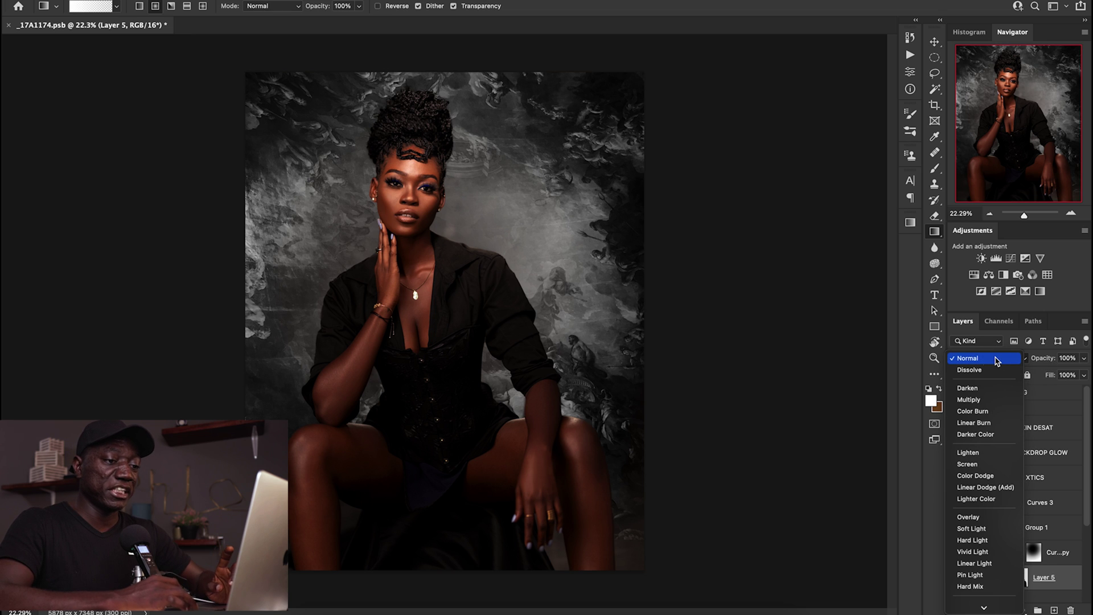
left_click(971, 529)
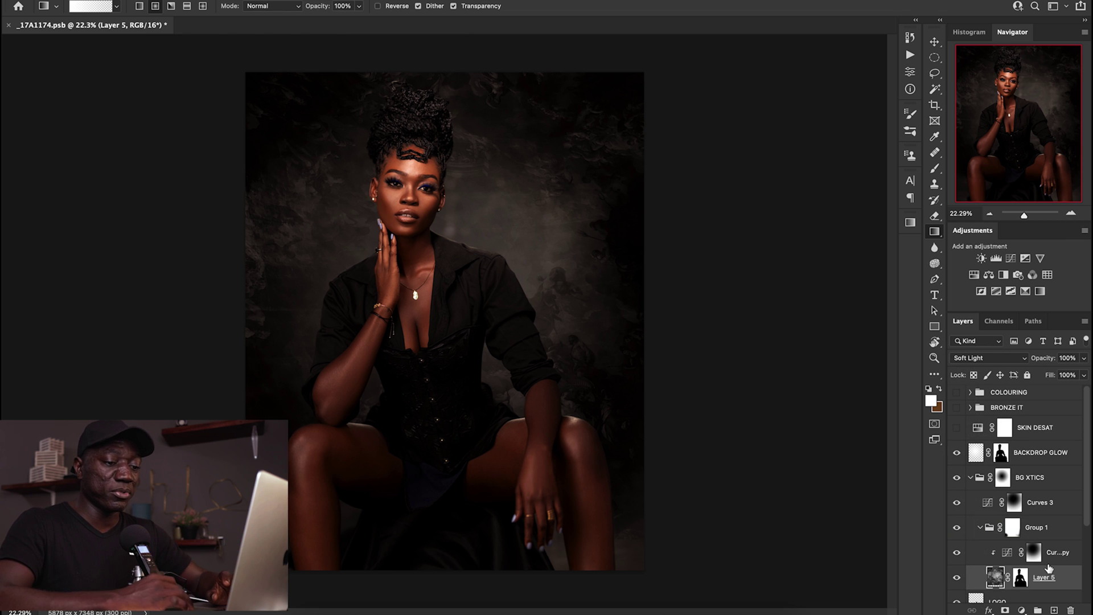
left_click(1066, 357)
type("50")
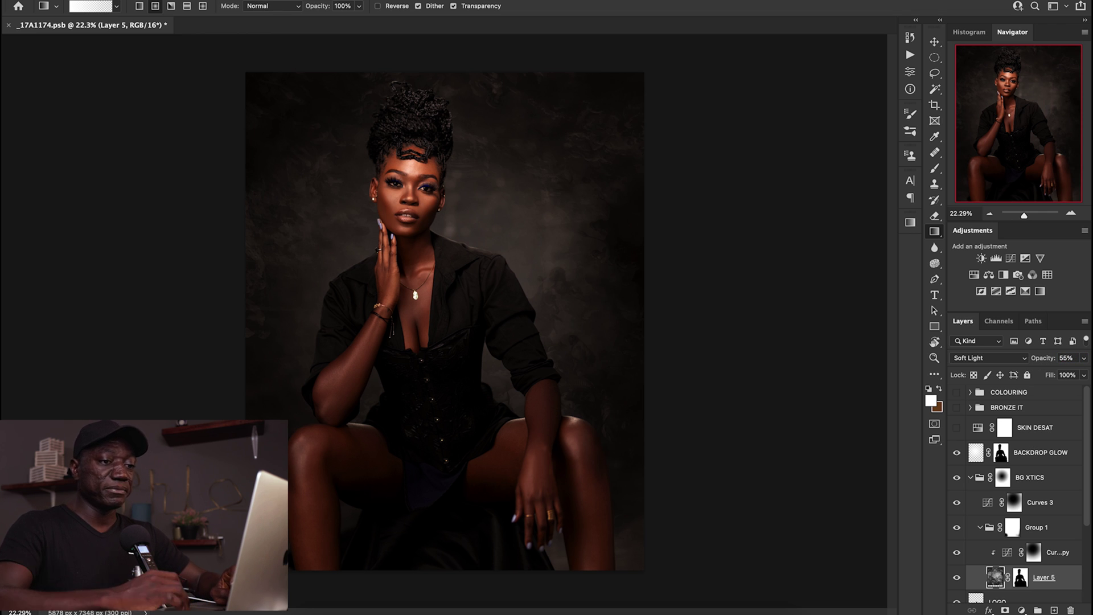
key("Return")
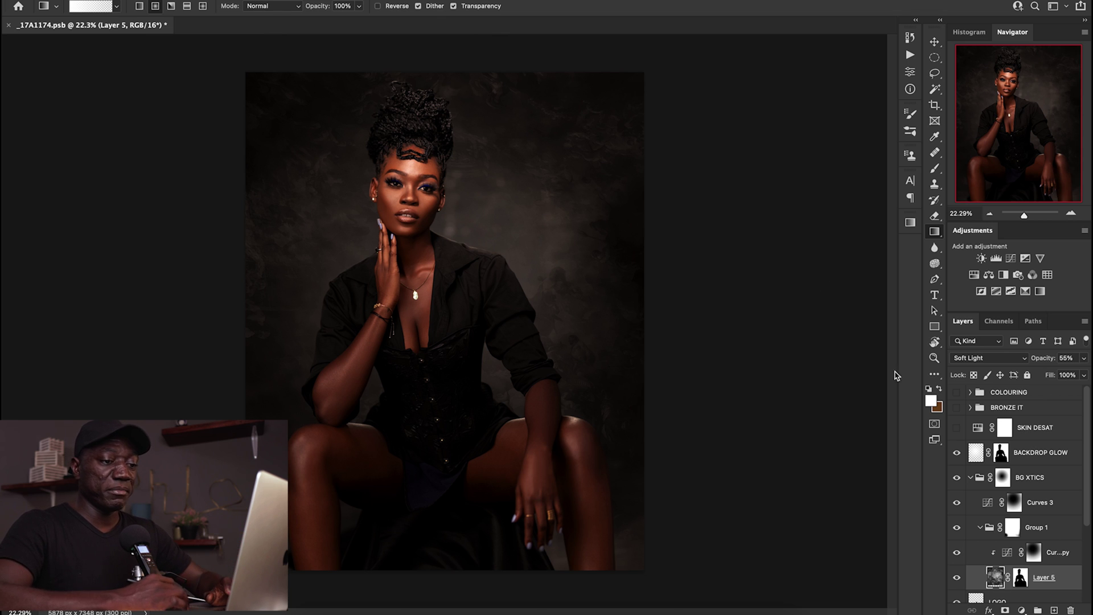
- Collapse the BG XTICS group and make SKIN DESAT, BRONZE IT and COLOURING visible
left_click(970, 477)
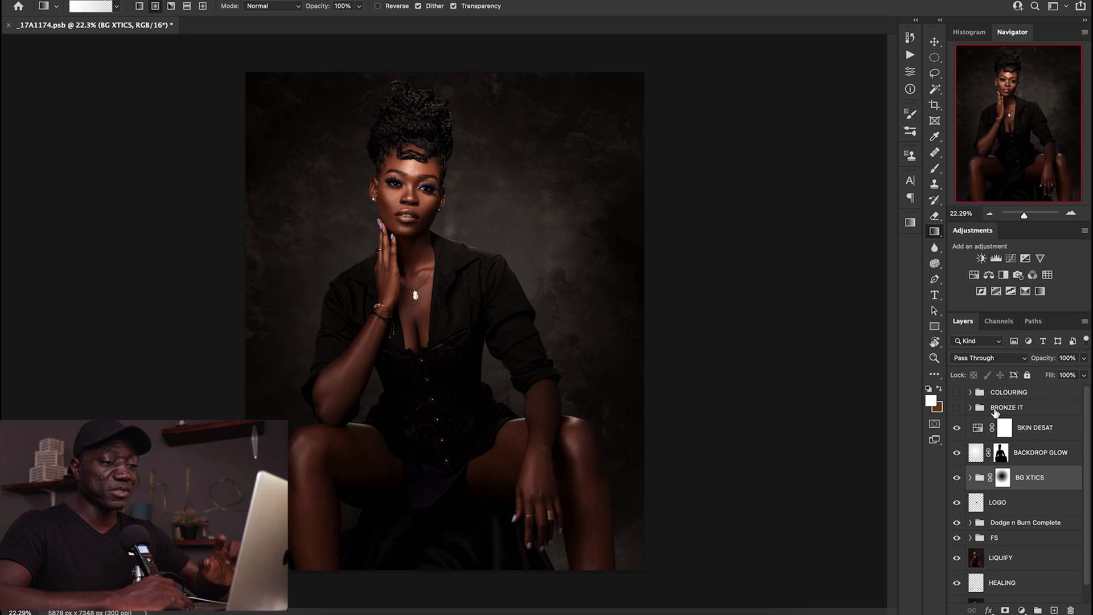
left_click(956, 408)
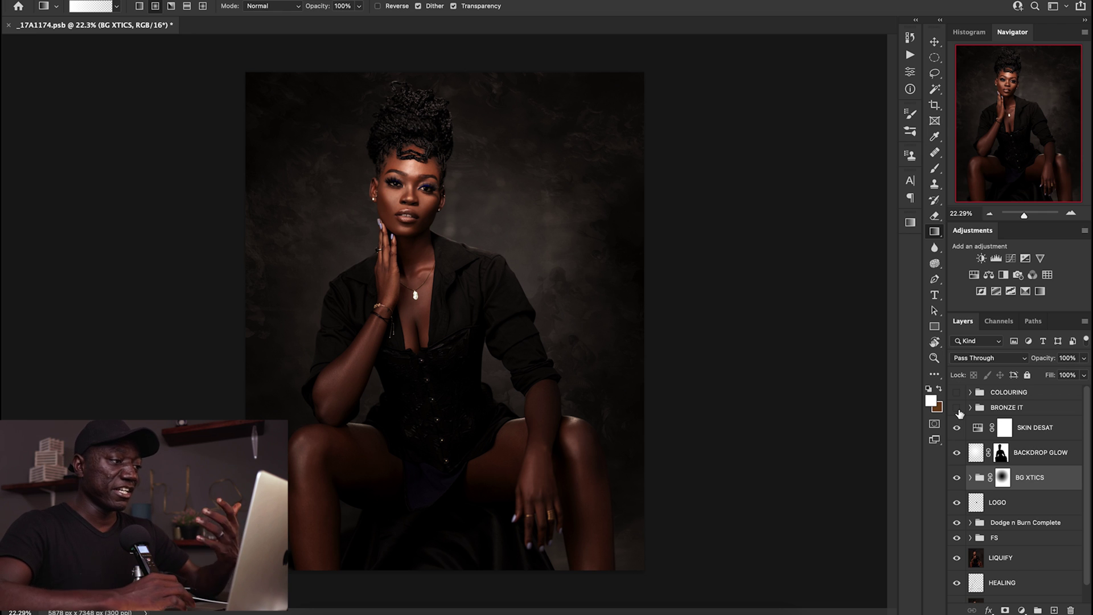
left_click(957, 407)
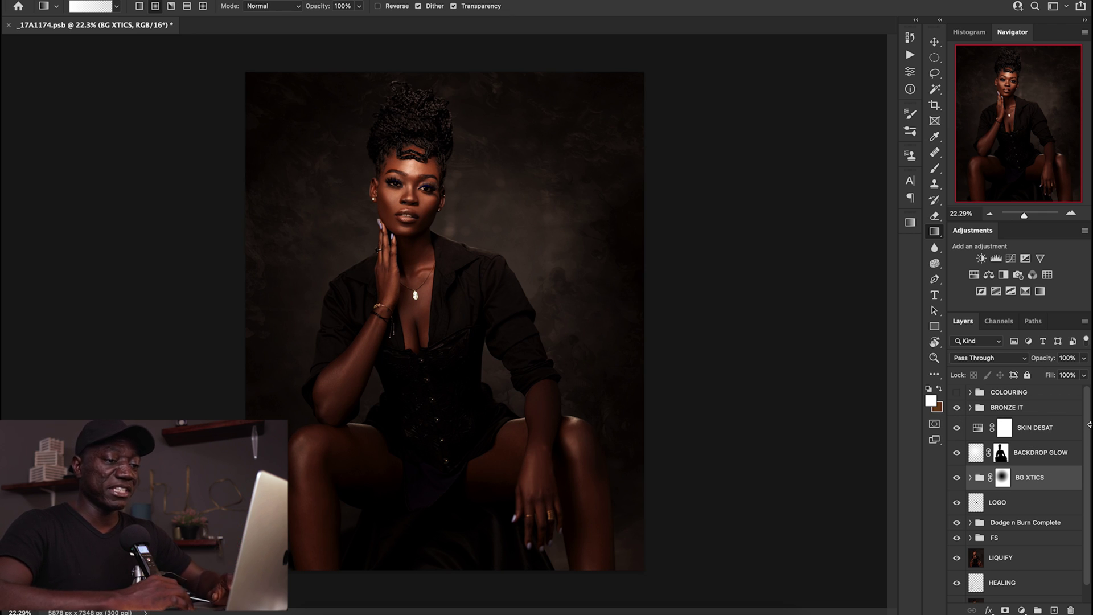
scroll(1087, 415, "down", 1)
scroll(1085, 407, "up", 1)
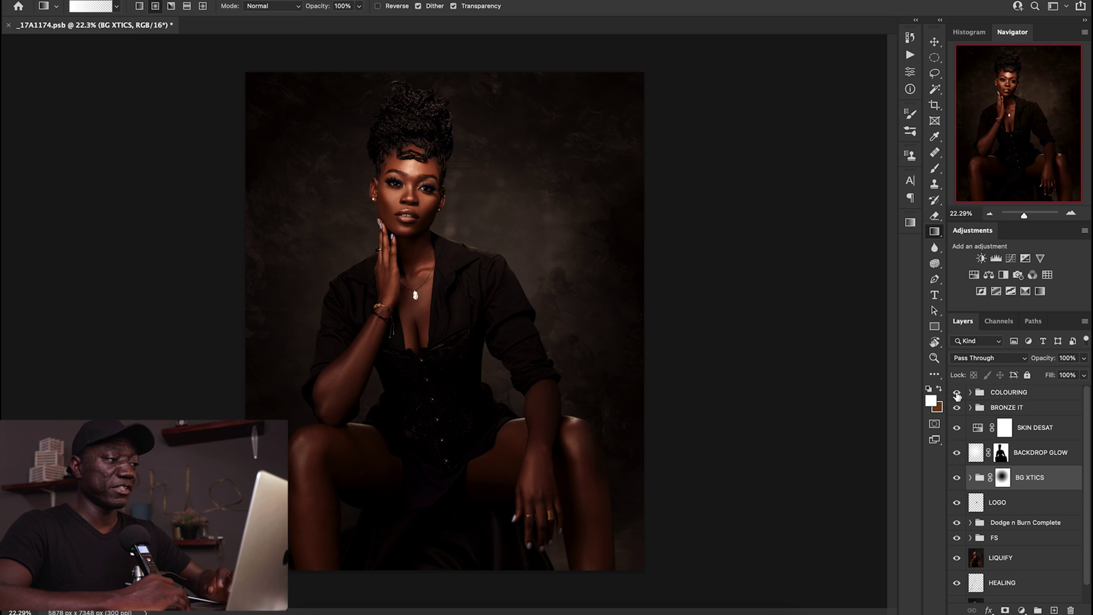
left_click(957, 394)
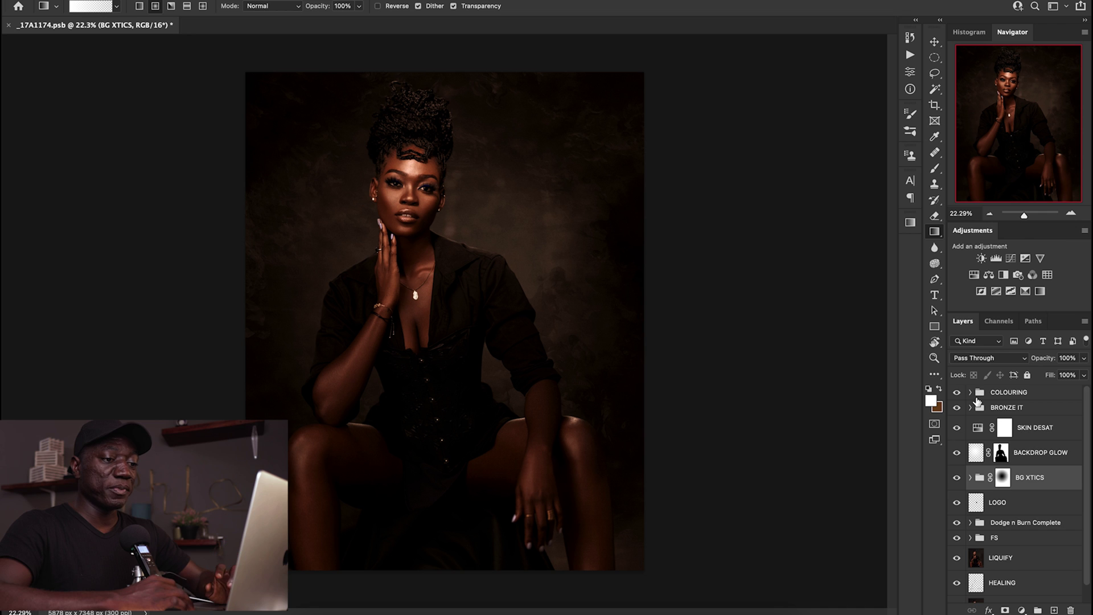
- Hide everything in the COLOURING group except Color Balance 1, and compare the image with that adjustment off and on
left_click(970, 392)
left_click(955, 413)
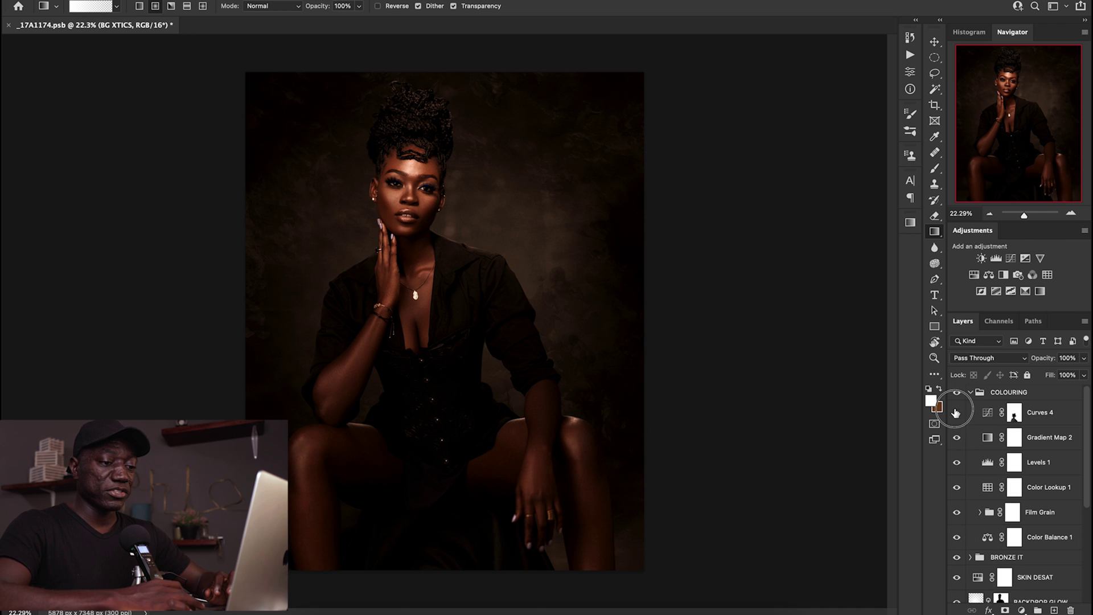
left_click_drag(955, 413, 956, 514)
left_click(987, 538)
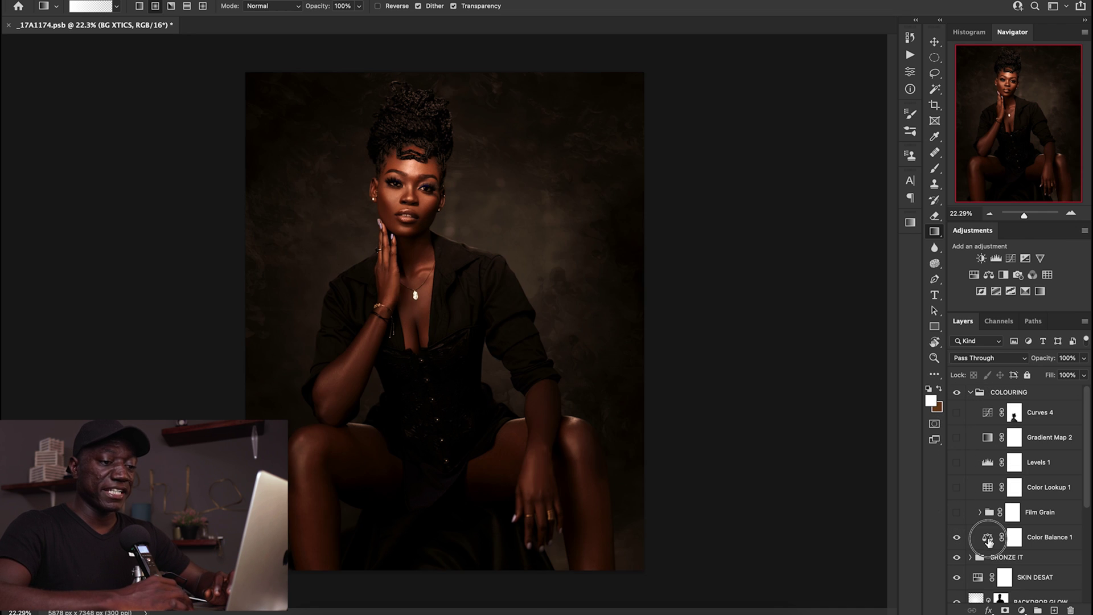
left_click(957, 537)
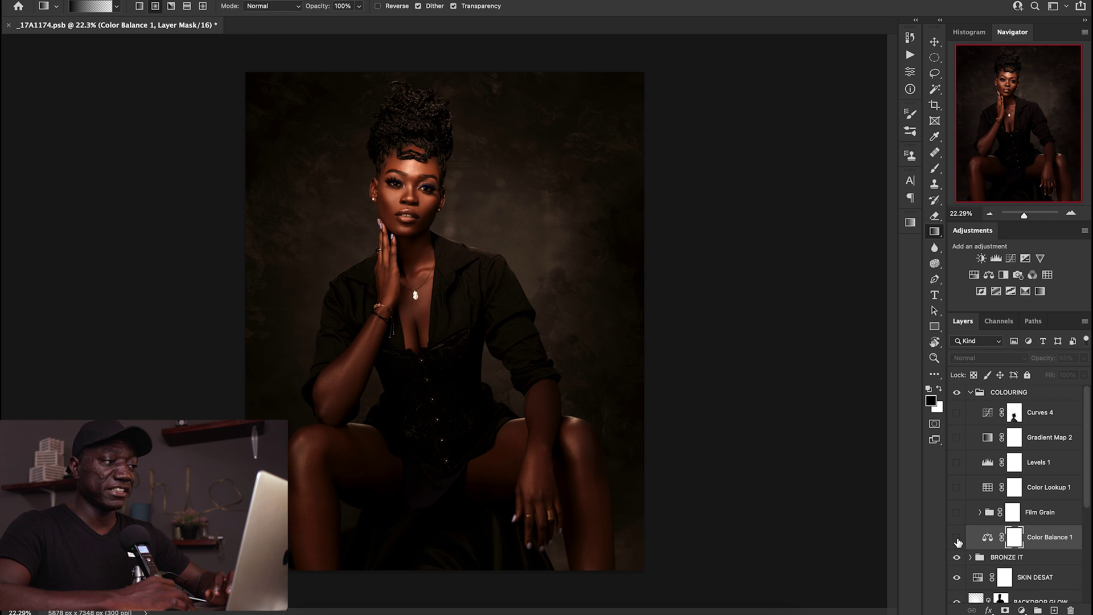
left_click(956, 538)
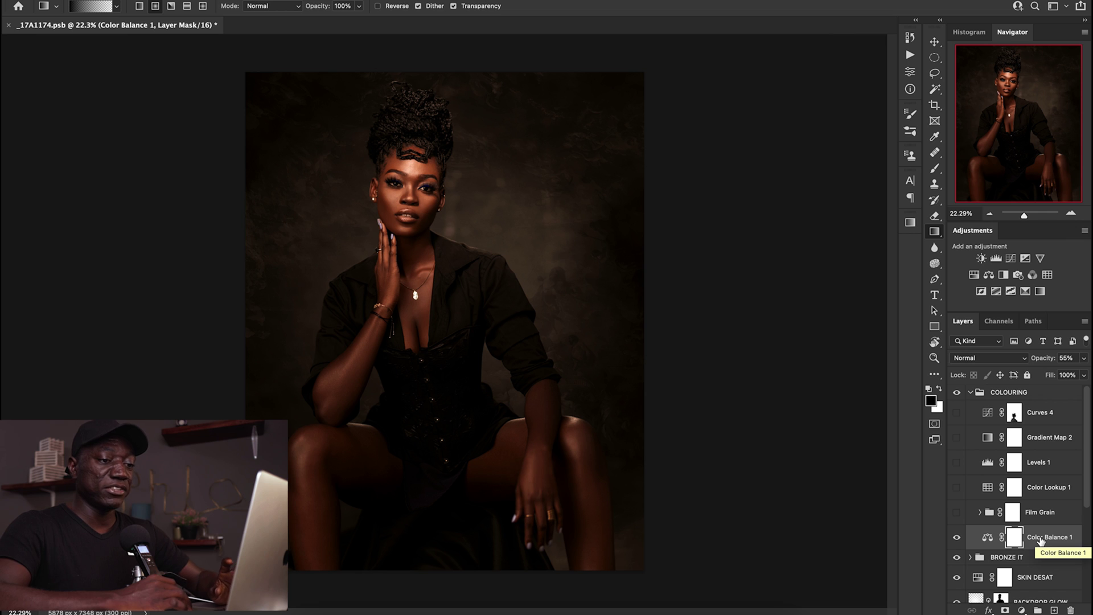
- Review the Color Balance 1 settings for midtones, highlights and shadows
double_click(987, 537)
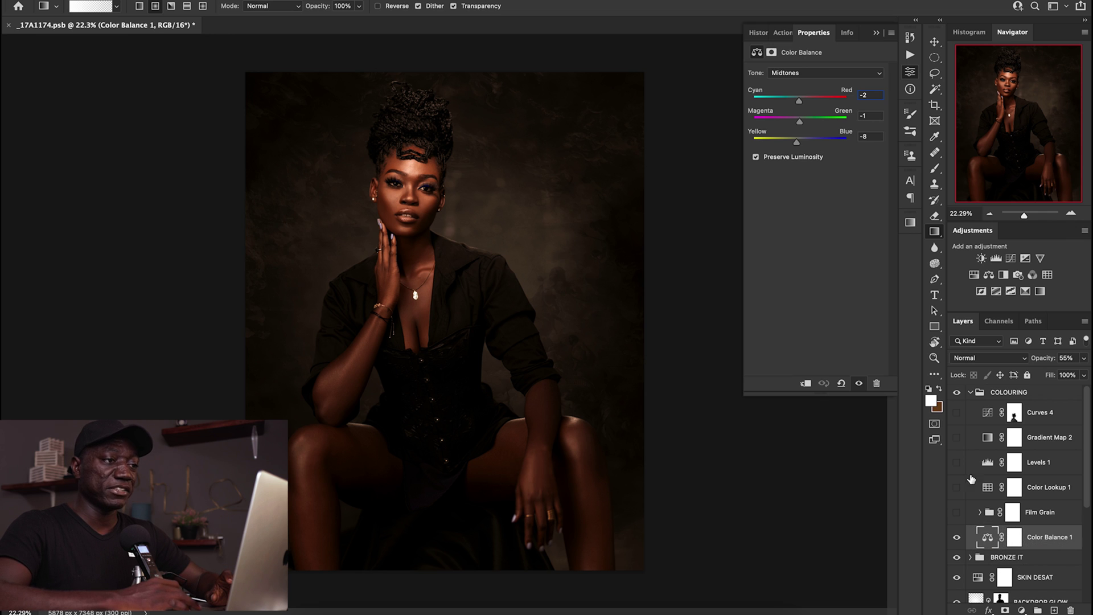
left_click(800, 78)
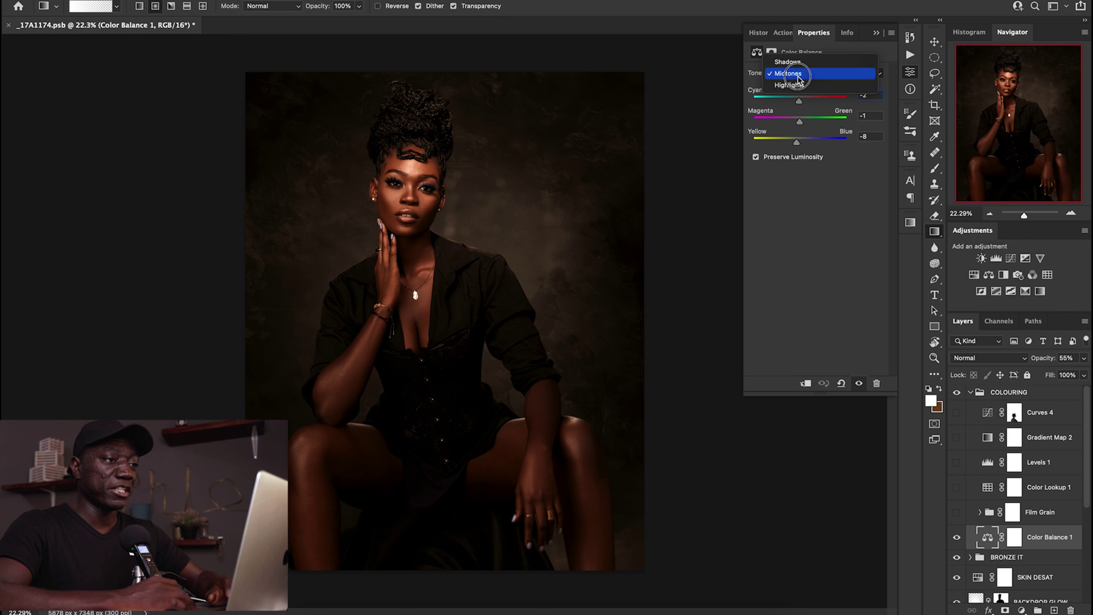
left_click(798, 85)
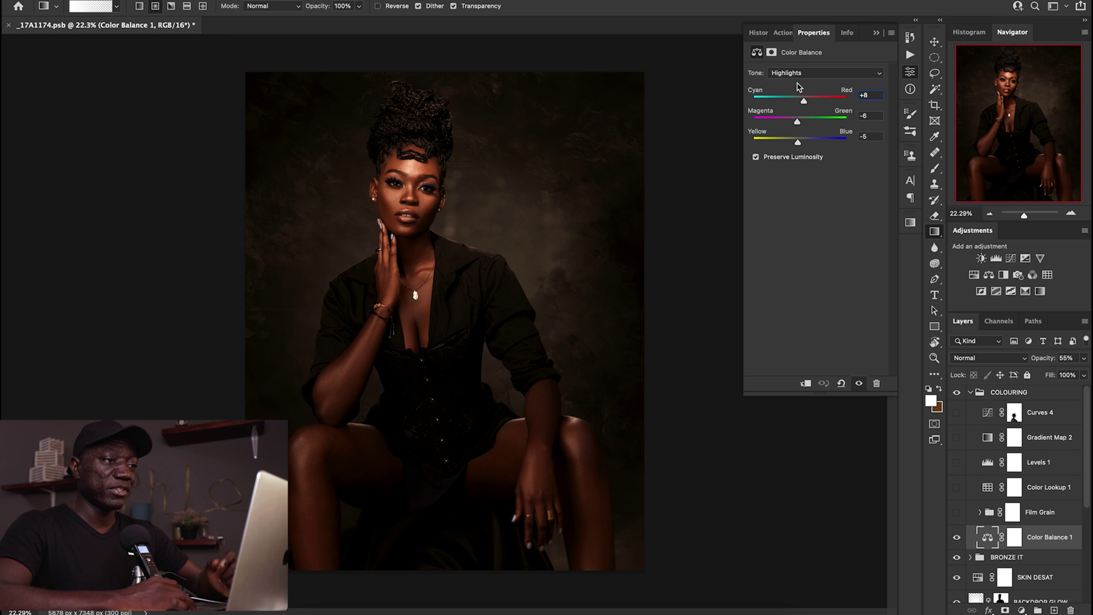
left_click(799, 74)
left_click(791, 50)
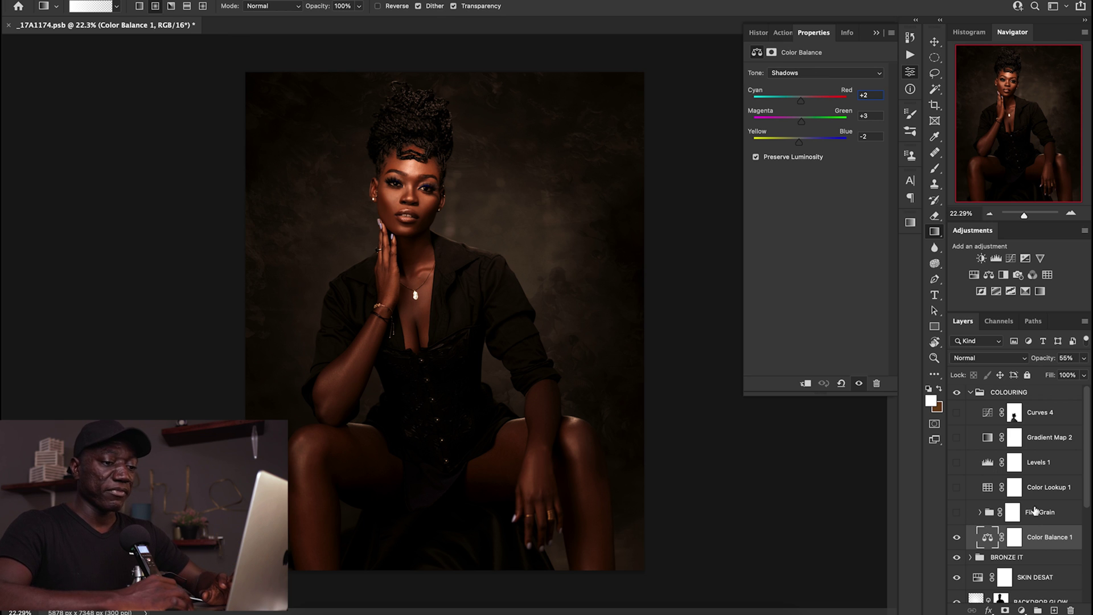
- Show the Film Grain group and compare the subject's face up close with the grain off and on, leaving it on
left_click(1013, 512)
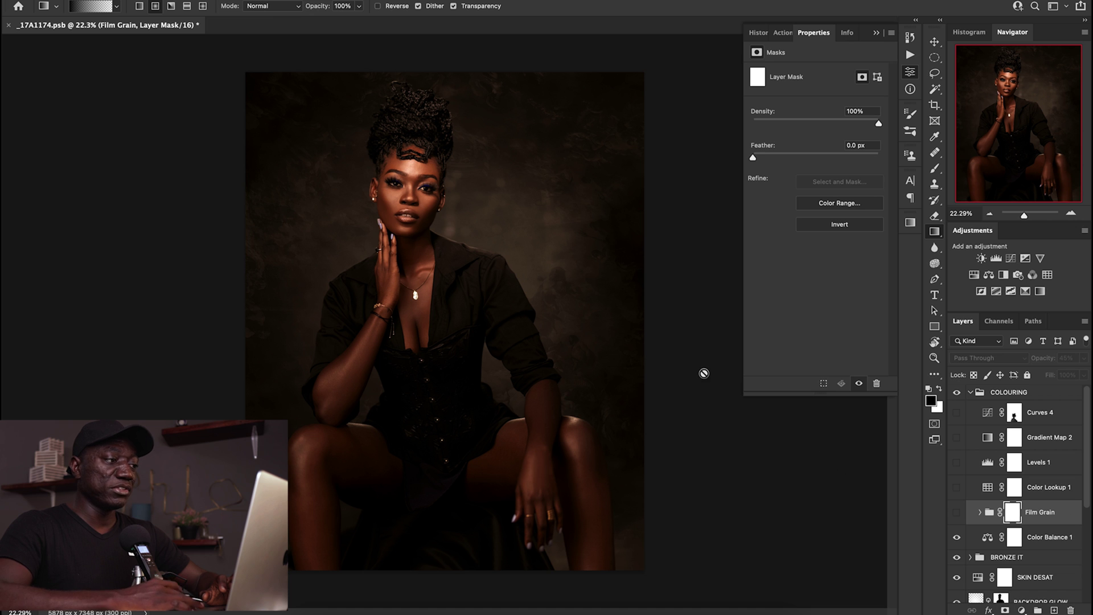
key("z")
left_click_drag(428, 208, 476, 218)
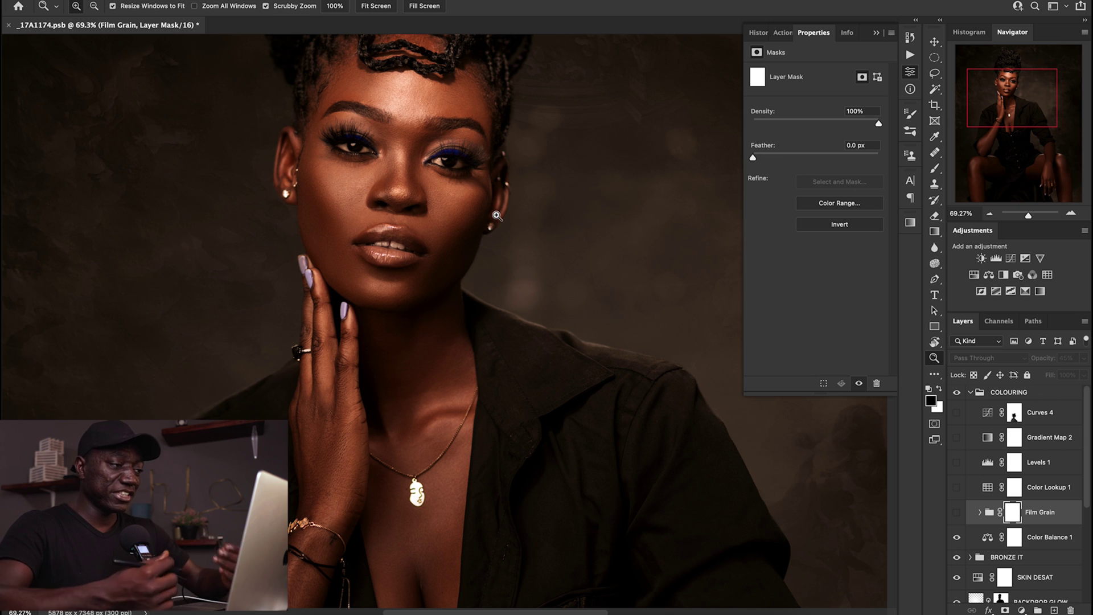
left_click(956, 513)
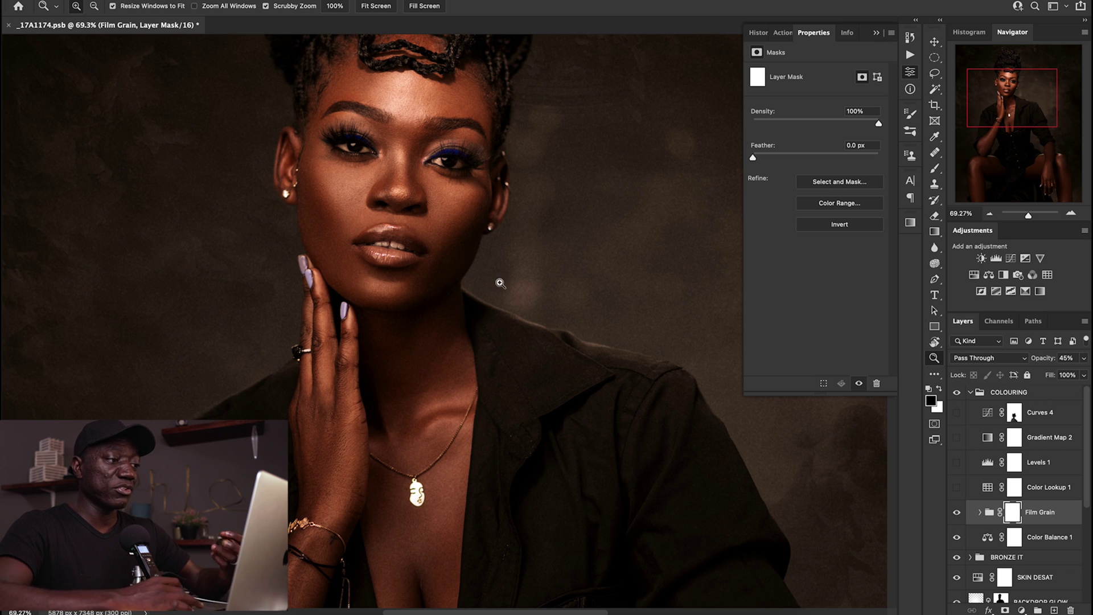
left_click_drag(457, 226, 491, 233)
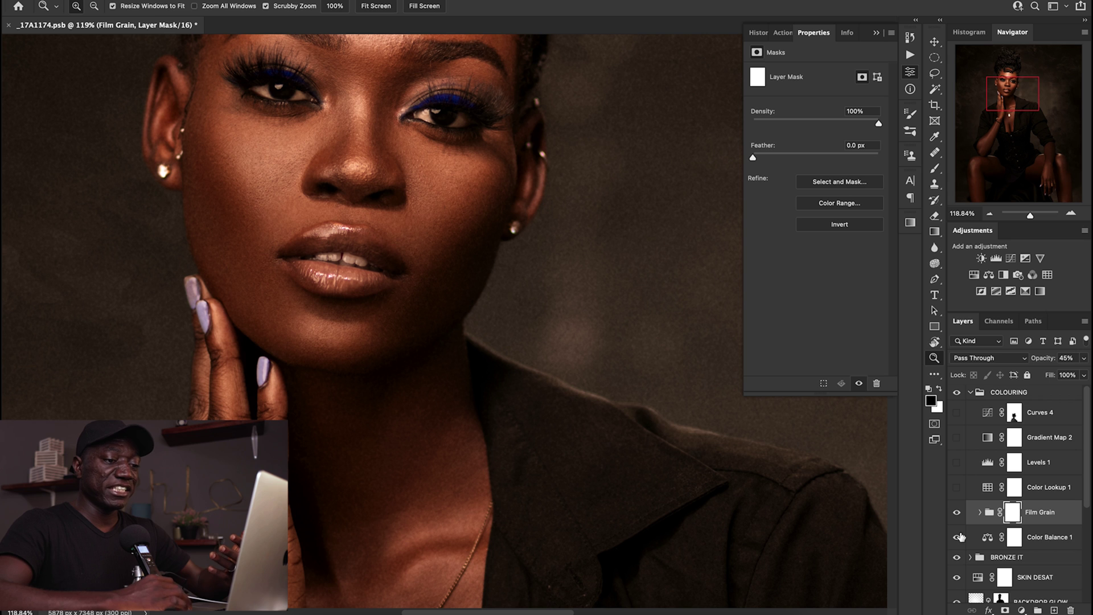
left_click(958, 514)
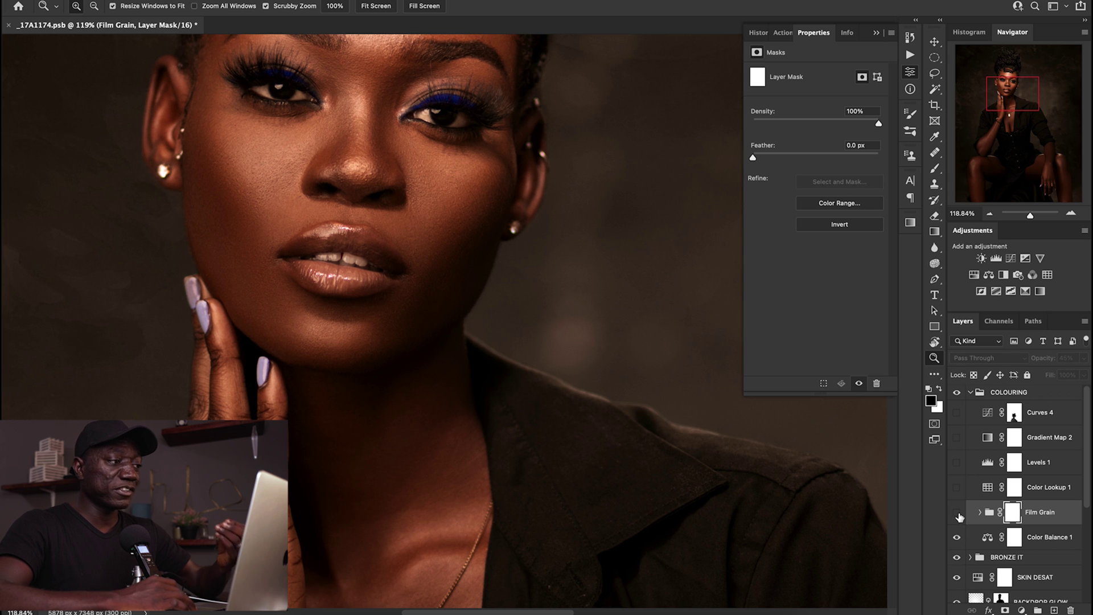
left_click(958, 514)
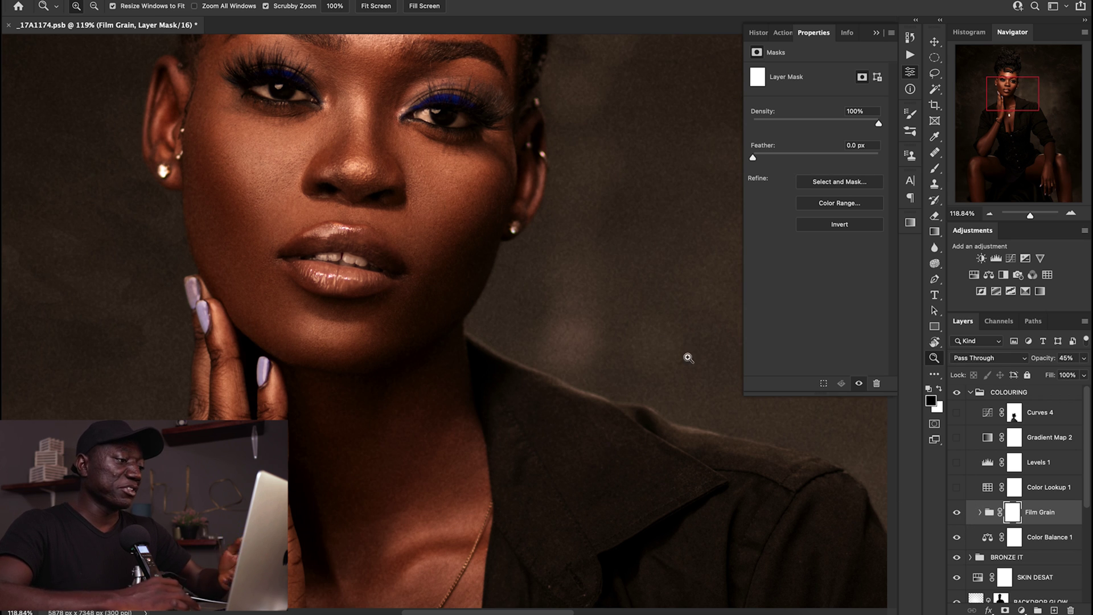
- Set the Film Grain group's opacity to 100% and inspect the grain on the full portrait and the face
left_click_drag(597, 303, 505, 306)
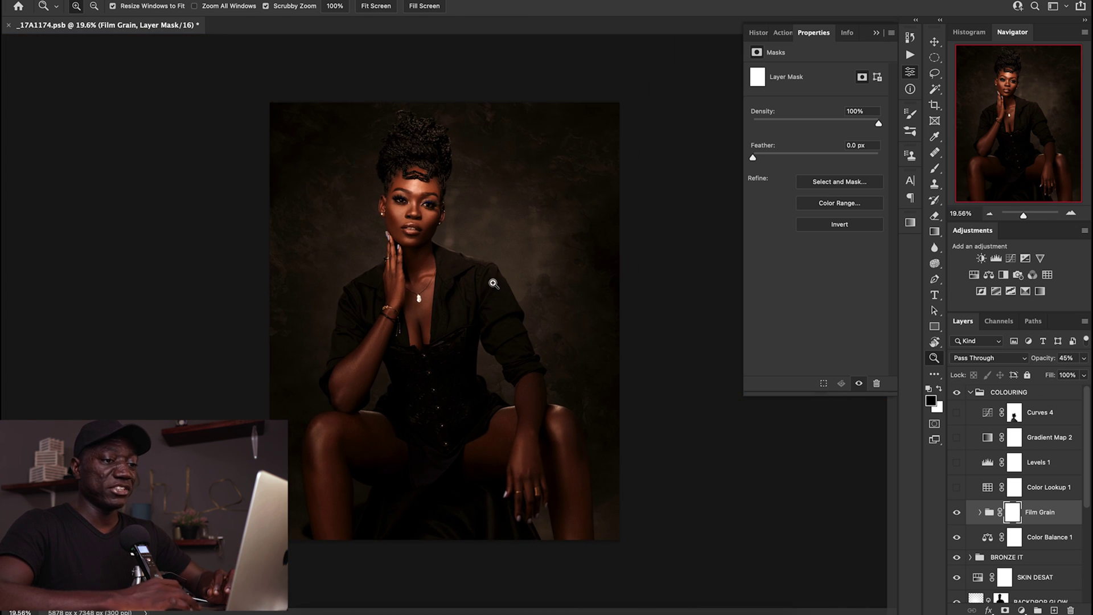
left_click_drag(420, 234, 501, 232)
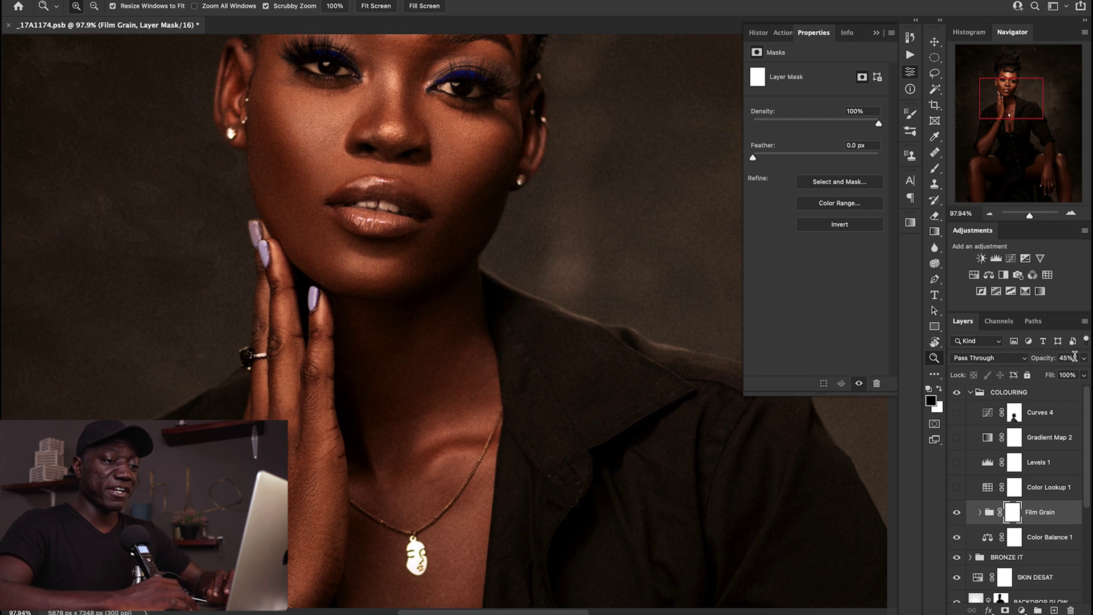
left_click_drag(1046, 358, 1089, 358)
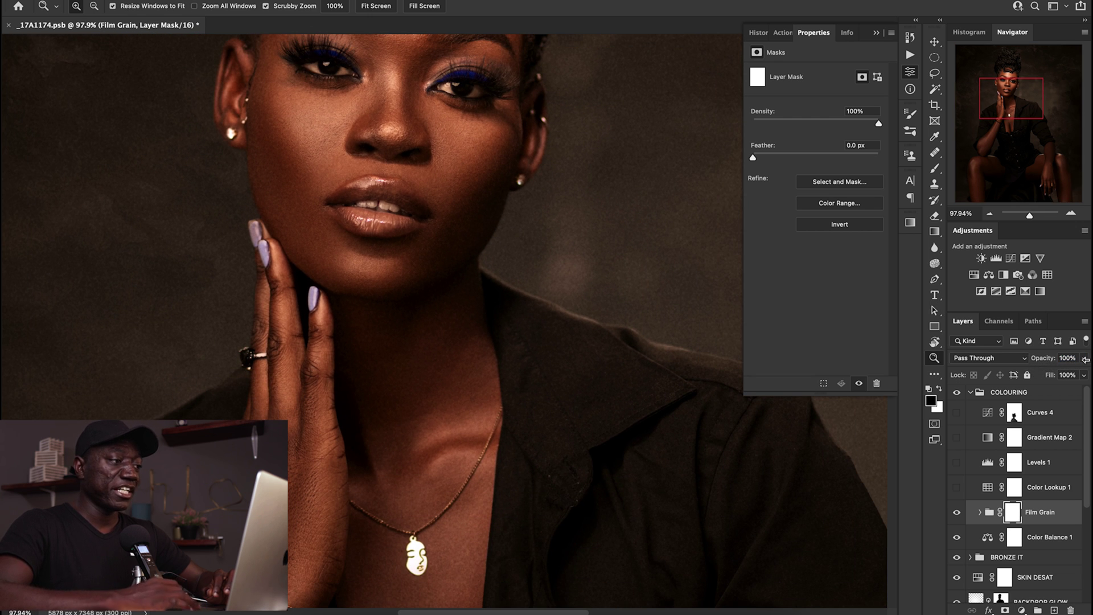
left_click_drag(537, 243, 466, 246)
left_click_drag(571, 268, 546, 273)
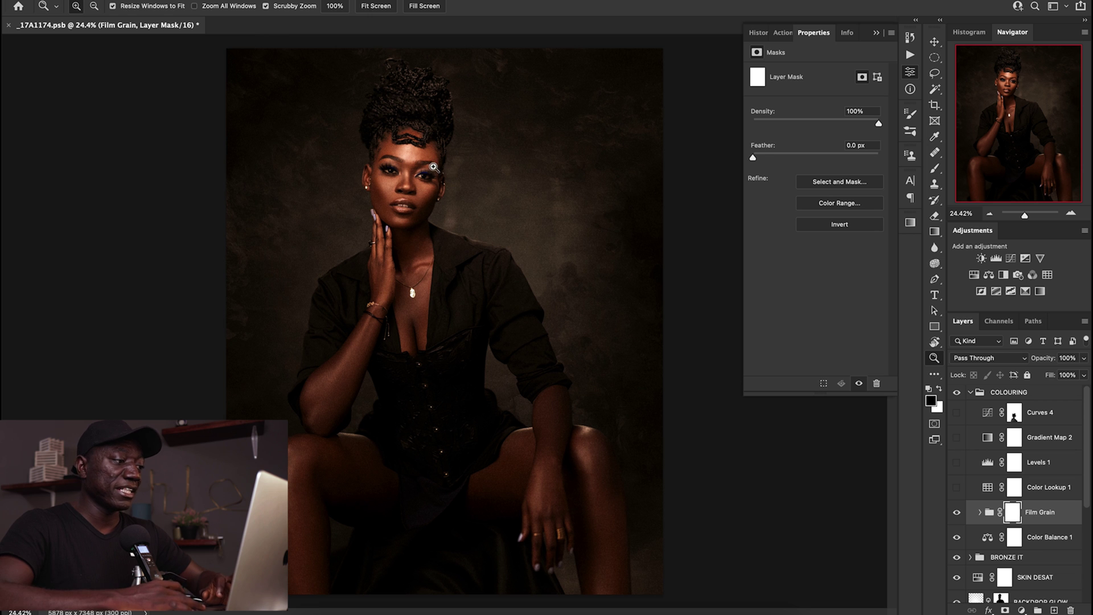
left_click_drag(420, 193, 481, 195)
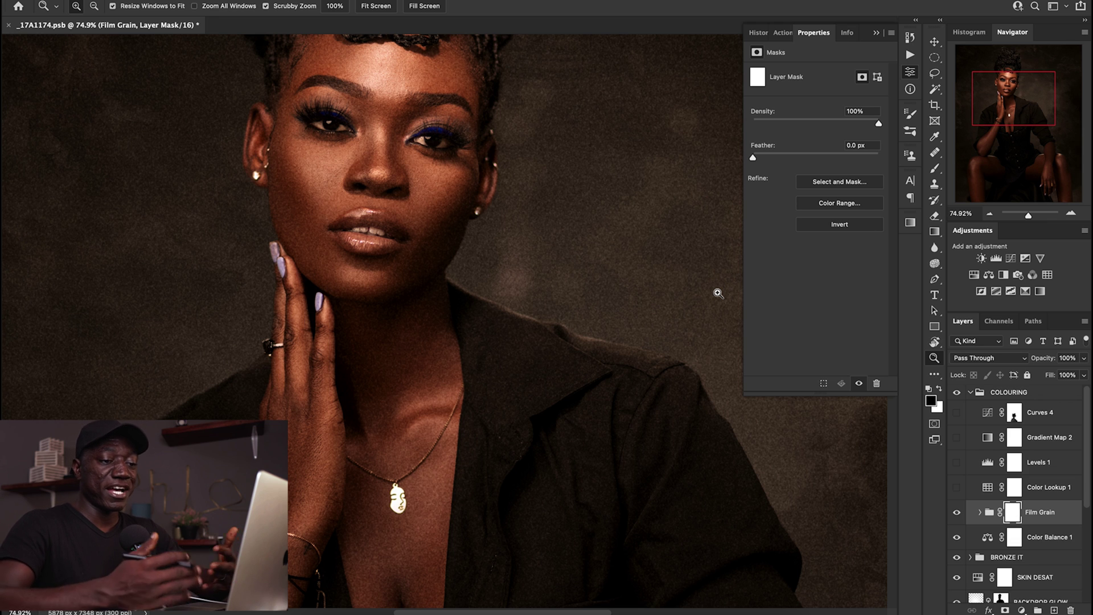
- Set the Film Grain group's opacity to 50%
left_click(1068, 357)
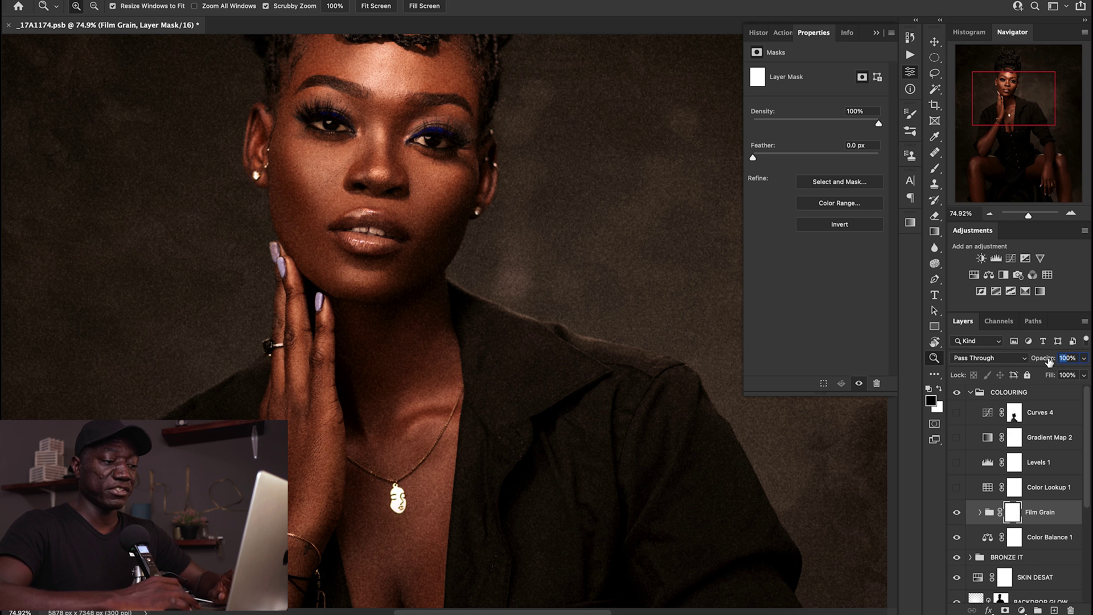
type("50")
key("Tab")
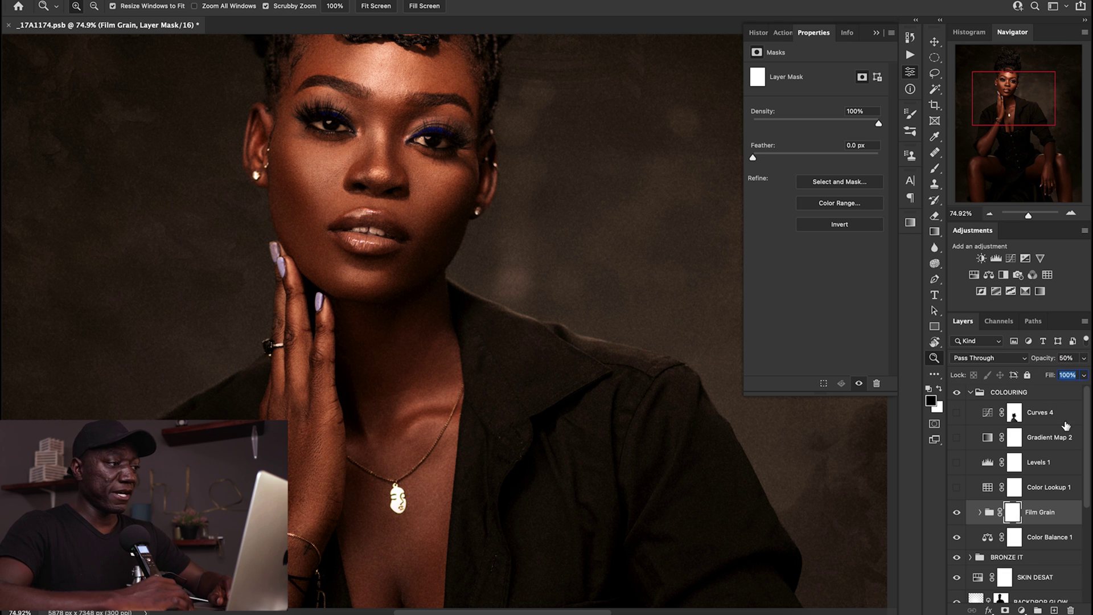
- Show the Color Lookup 1 adjustment and review its 3DLUT file choices, keeping Phlozilla.cube
left_click(957, 487)
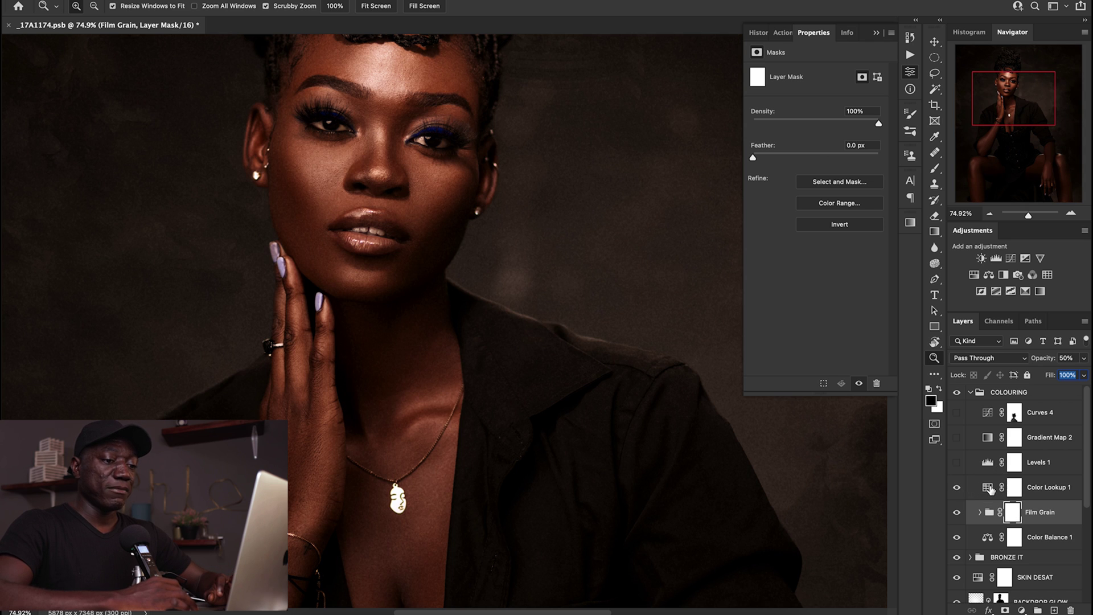
left_click(990, 488)
left_click(988, 488)
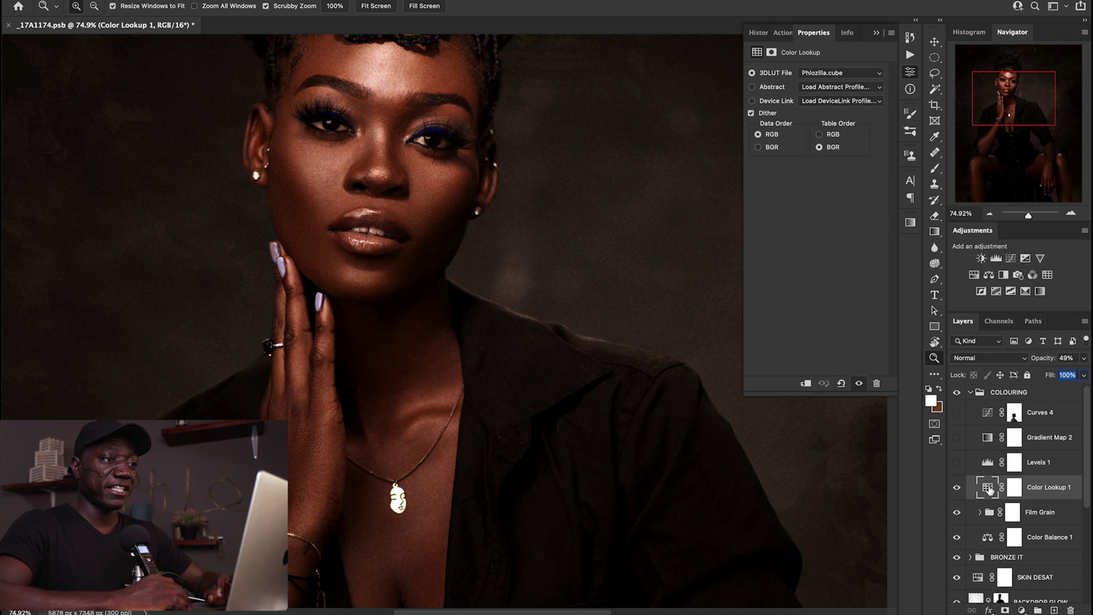
left_click(825, 74)
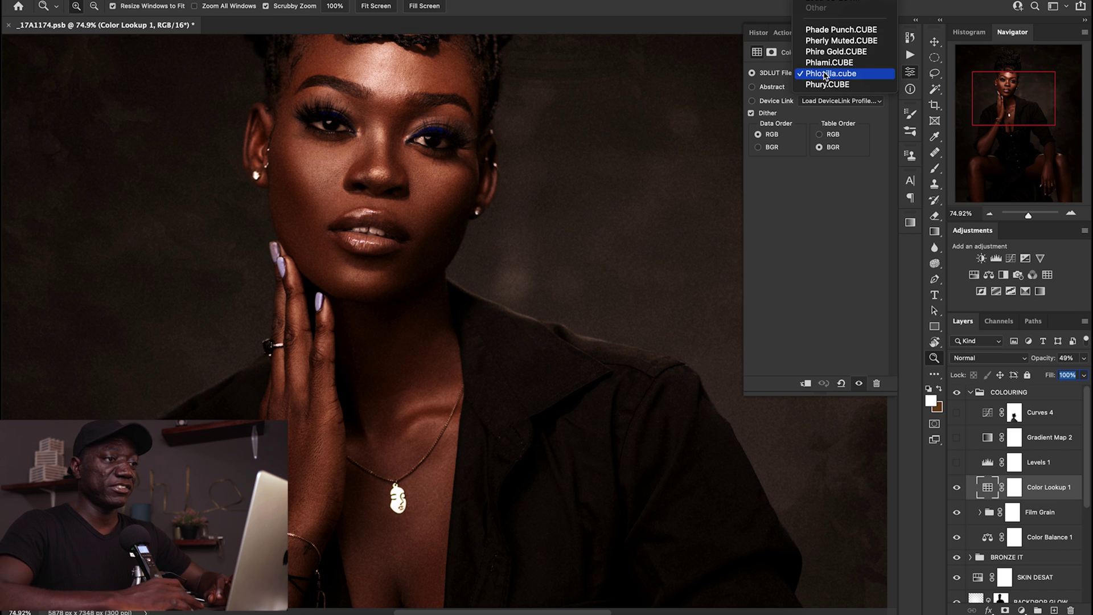
left_click(825, 74)
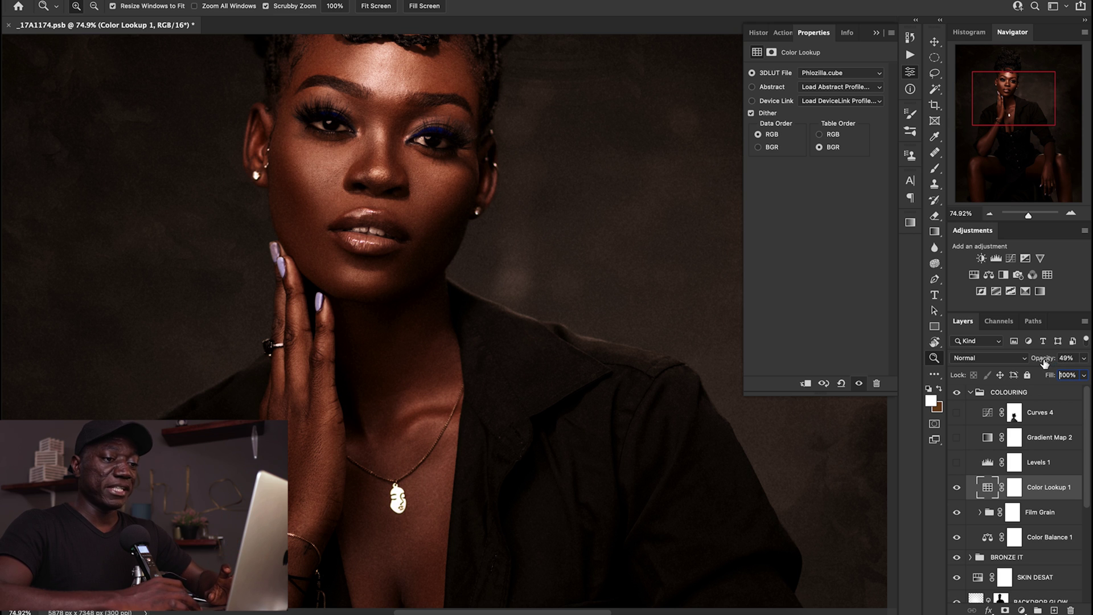
- Try Color Lookup 1 at 100% opacity on the full portrait, set it to 50%, and compare the image with it off and on
left_click_drag(633, 315, 567, 314)
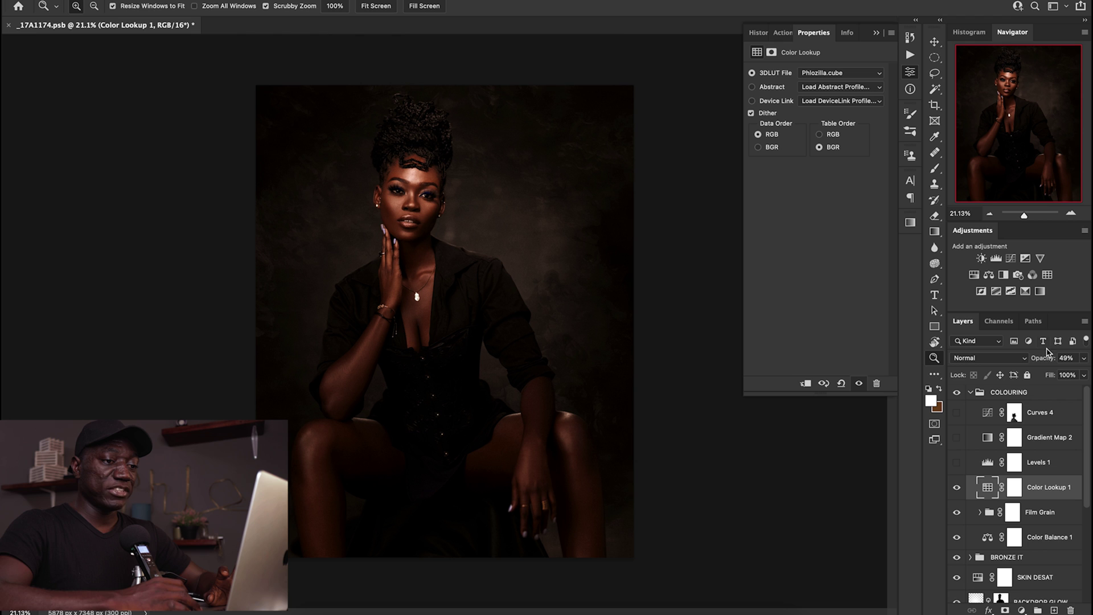
key("0")
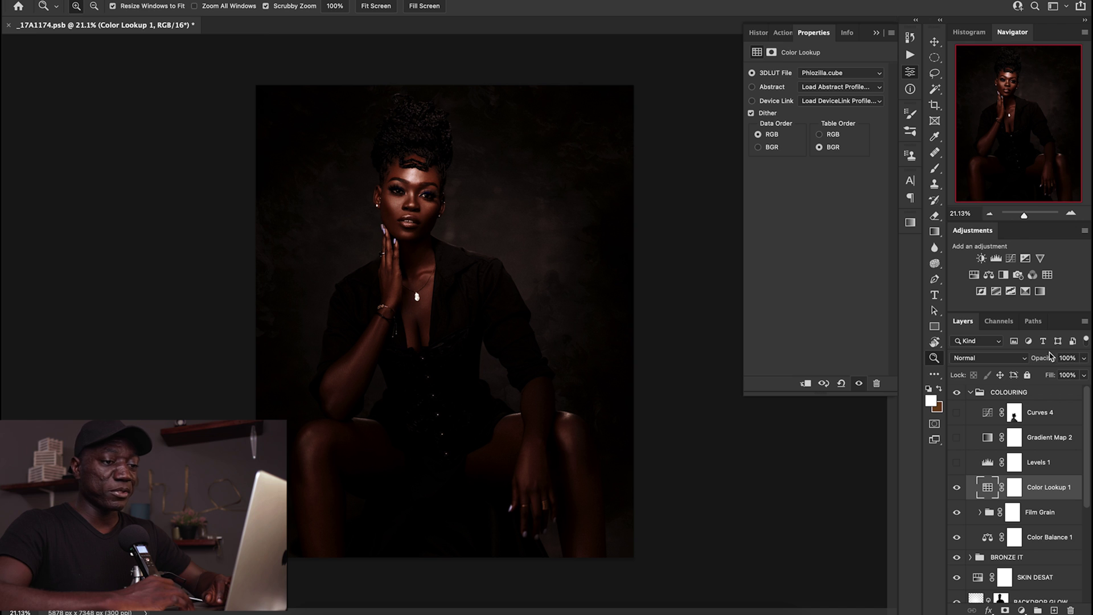
left_click(1066, 357)
type("50")
key("Return")
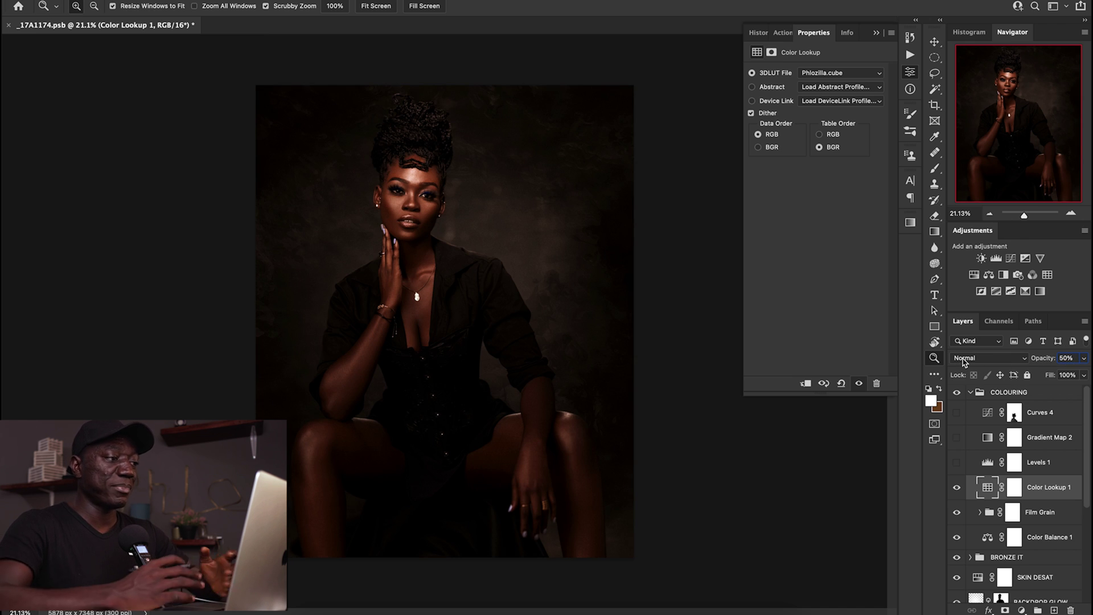
left_click(956, 487)
left_click(957, 487)
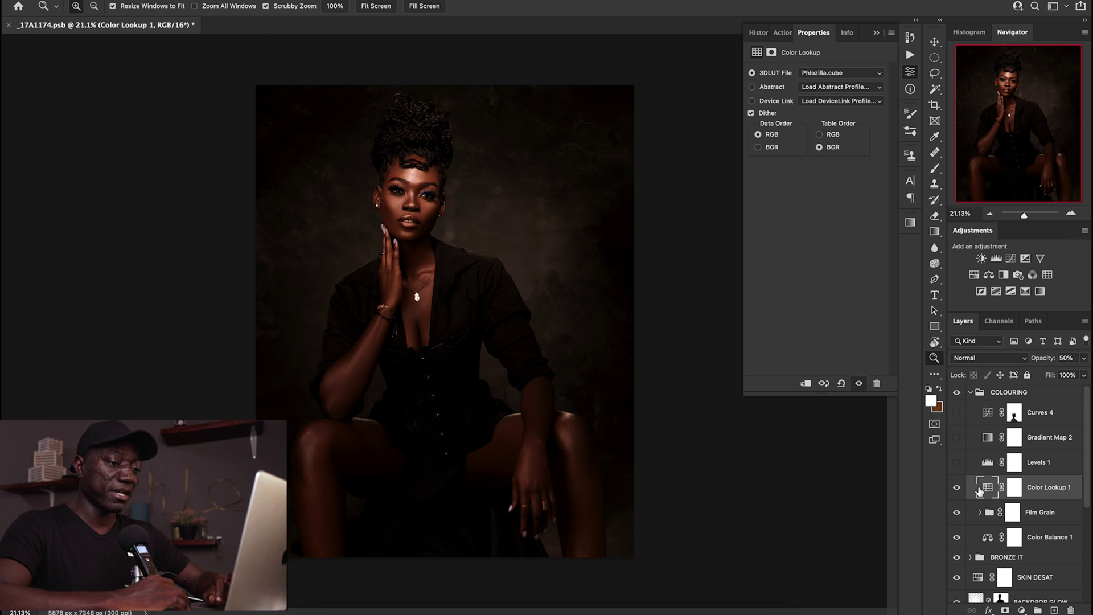
- Show the Levels 1 adjustment and demonstrate its white input level at 255, returning it to 236
left_click(957, 462)
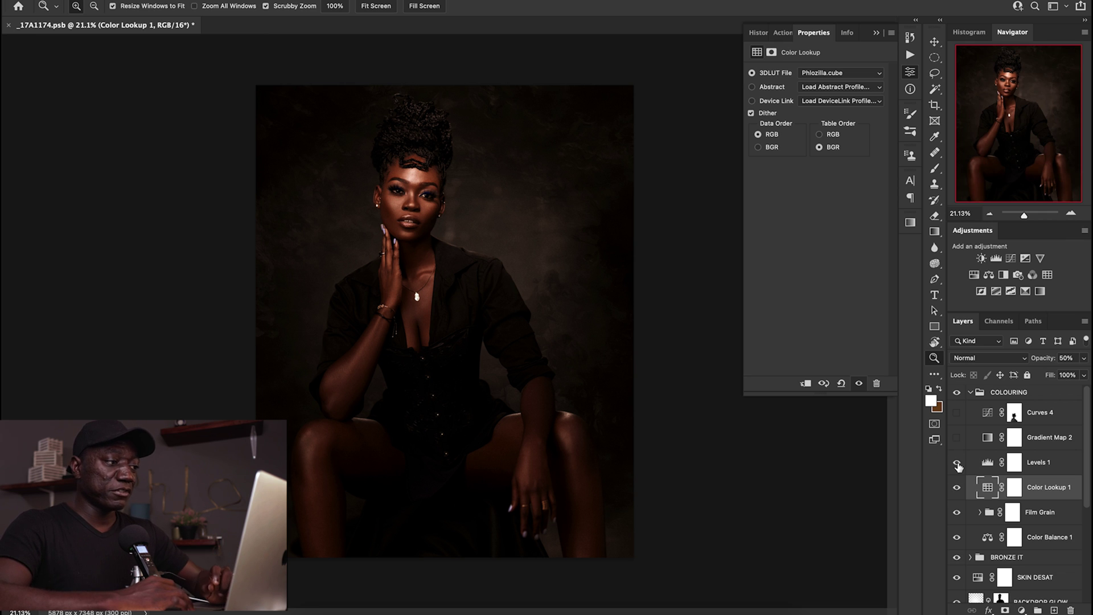
left_click(994, 467)
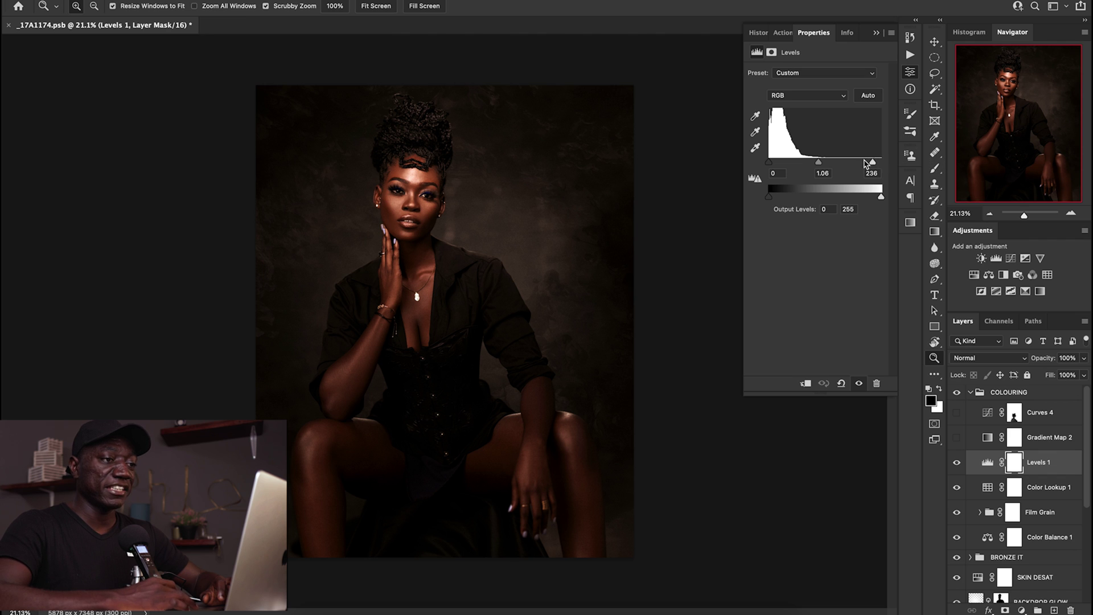
left_click_drag(872, 162, 889, 166)
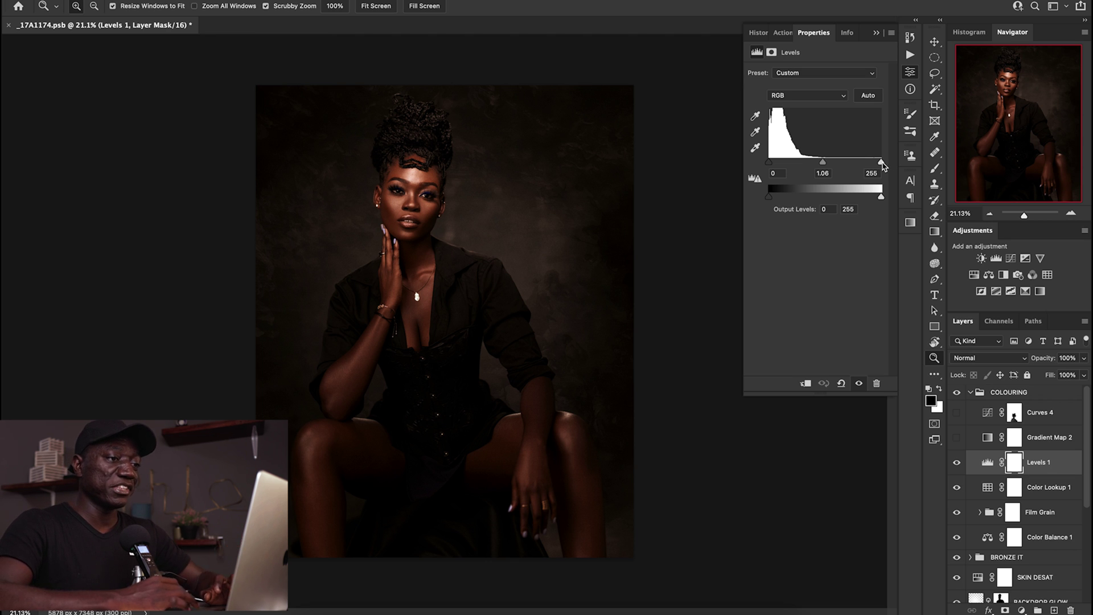
left_click_drag(881, 163, 873, 164)
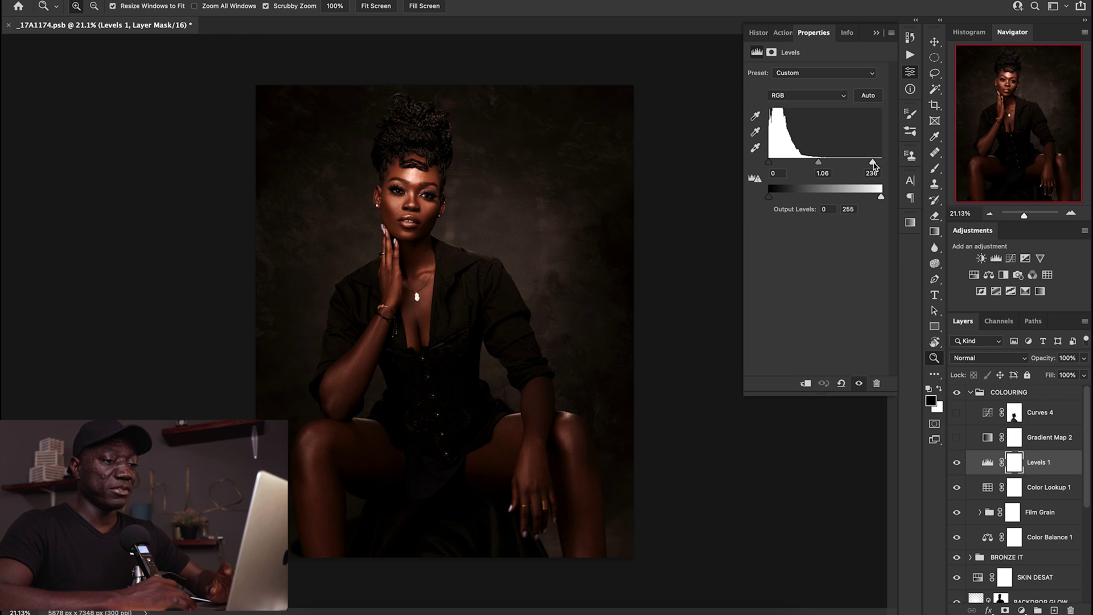
- Show Gradient Map 2 and browse the Photographic Toning presets in Legacy Gradients, keeping the Sepia Antique gradient
left_click(958, 438)
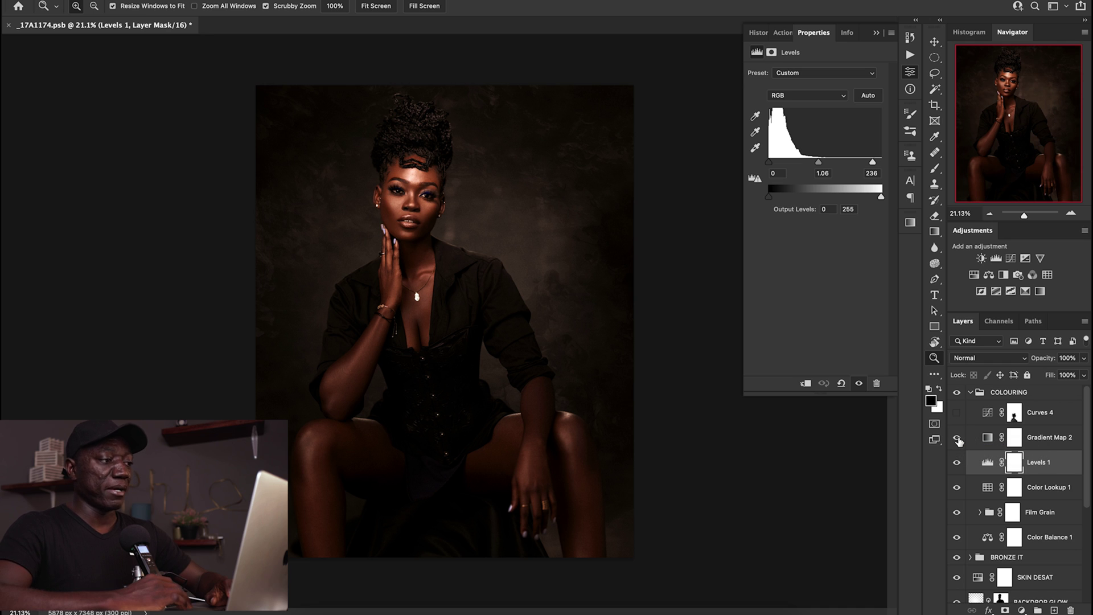
left_click(988, 439)
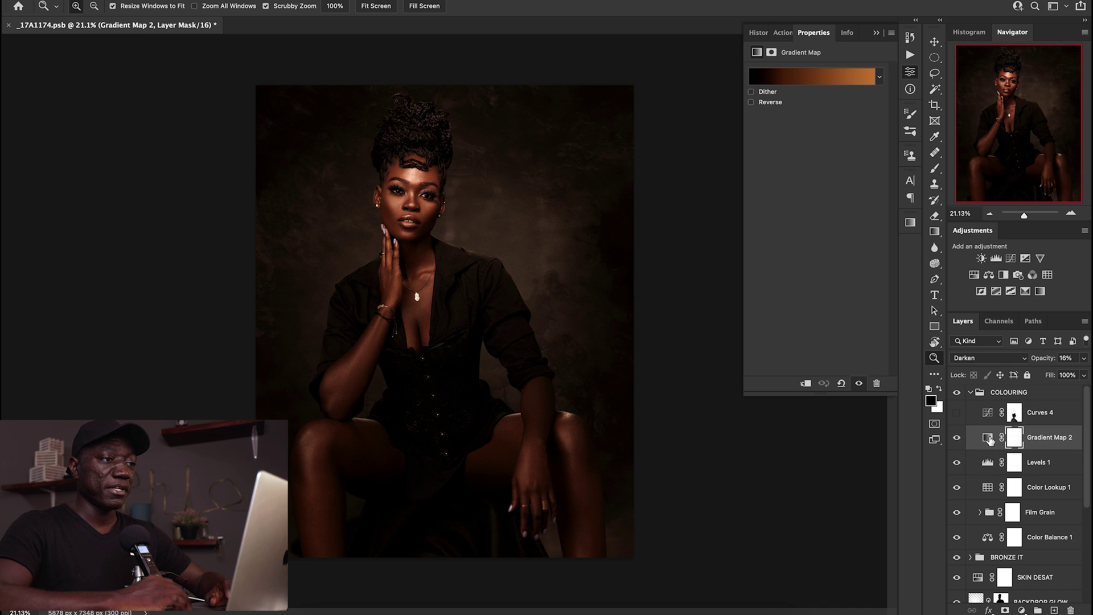
left_click(803, 82)
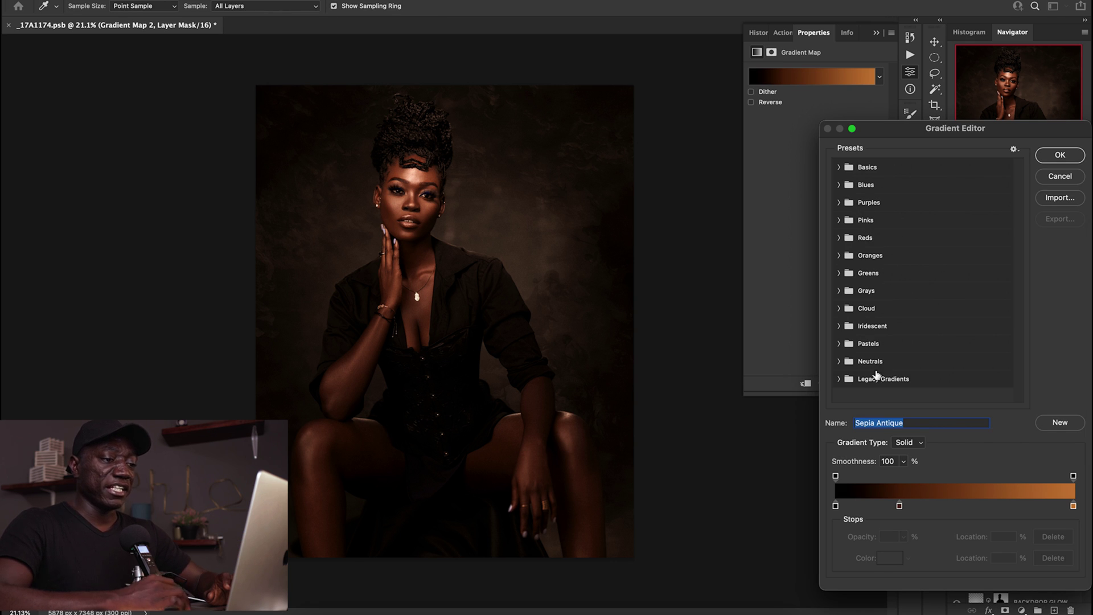
left_click(838, 379)
scroll(870, 383, "down", 3)
scroll(862, 344, "down", 3)
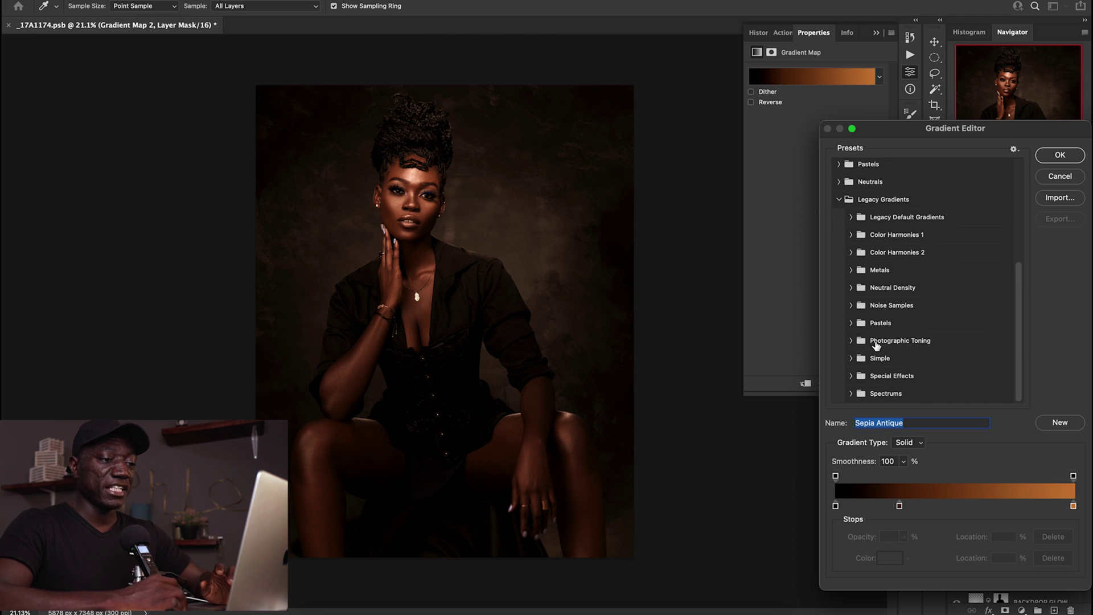
left_click(851, 340)
scroll(865, 345, "down", 2)
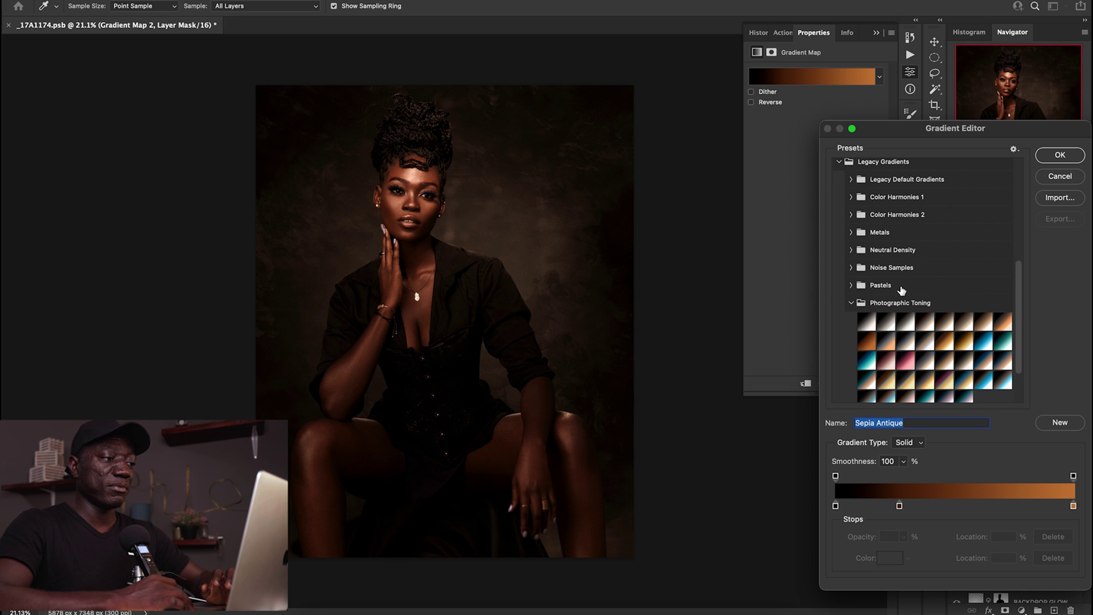
left_click(1057, 156)
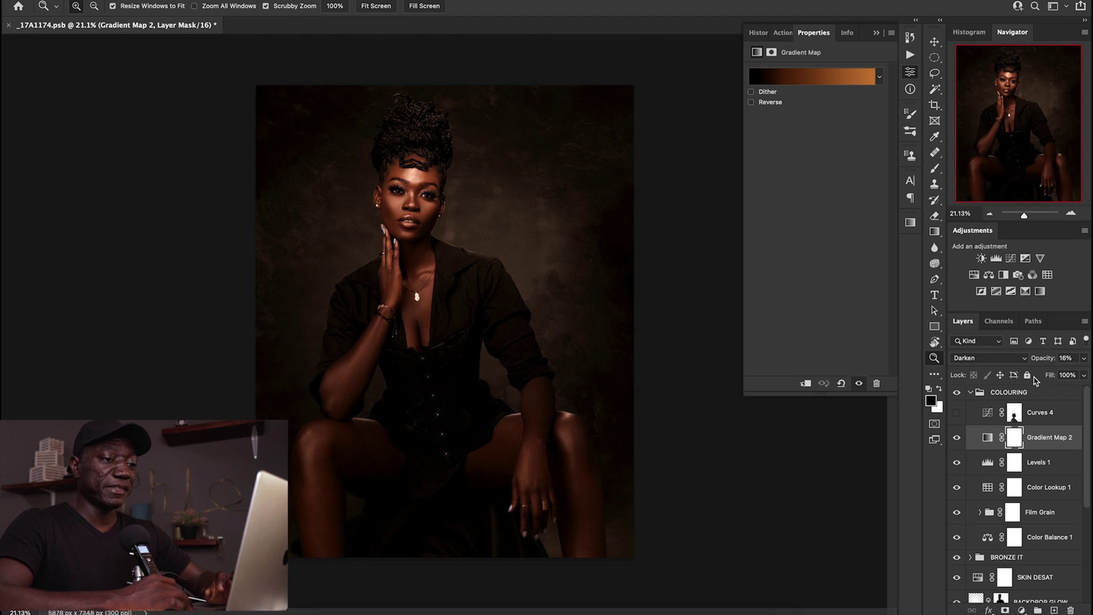
- Try Gradient Map 2 at 99% opacity, bring it back to 16%, and compare the image with the layer off and on
left_click_drag(1042, 358, 1087, 370)
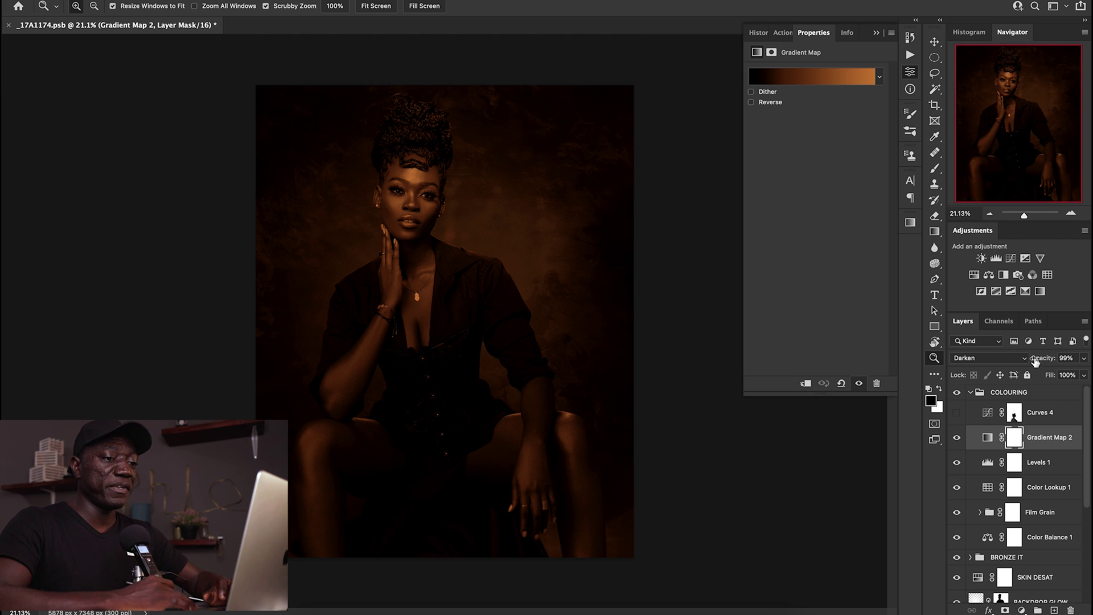
left_click(1066, 357)
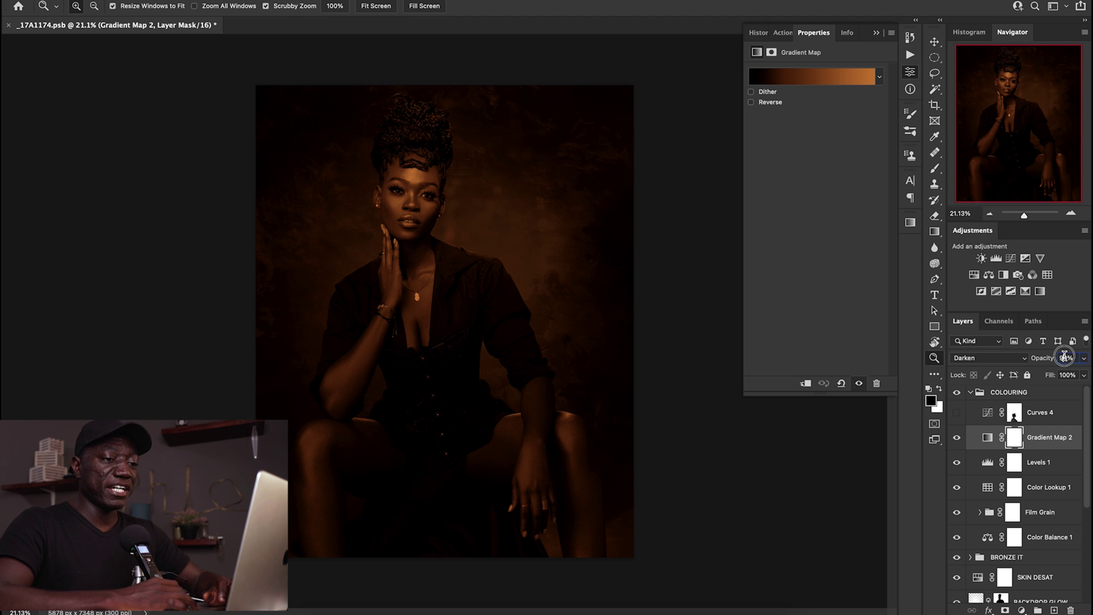
type("19")
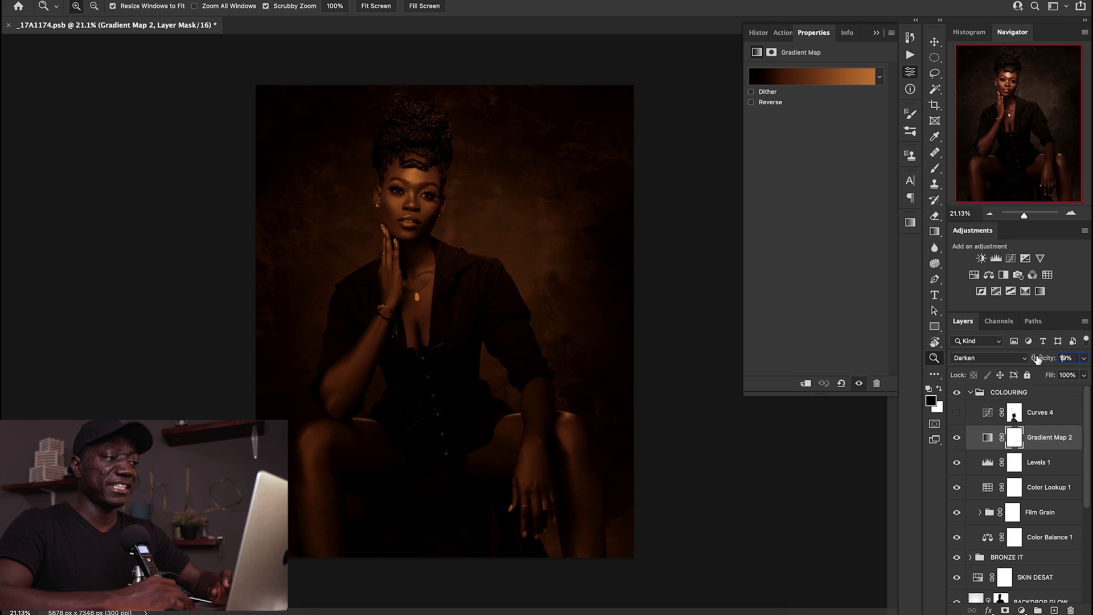
key("Return")
left_click_drag(1042, 361, 1046, 362)
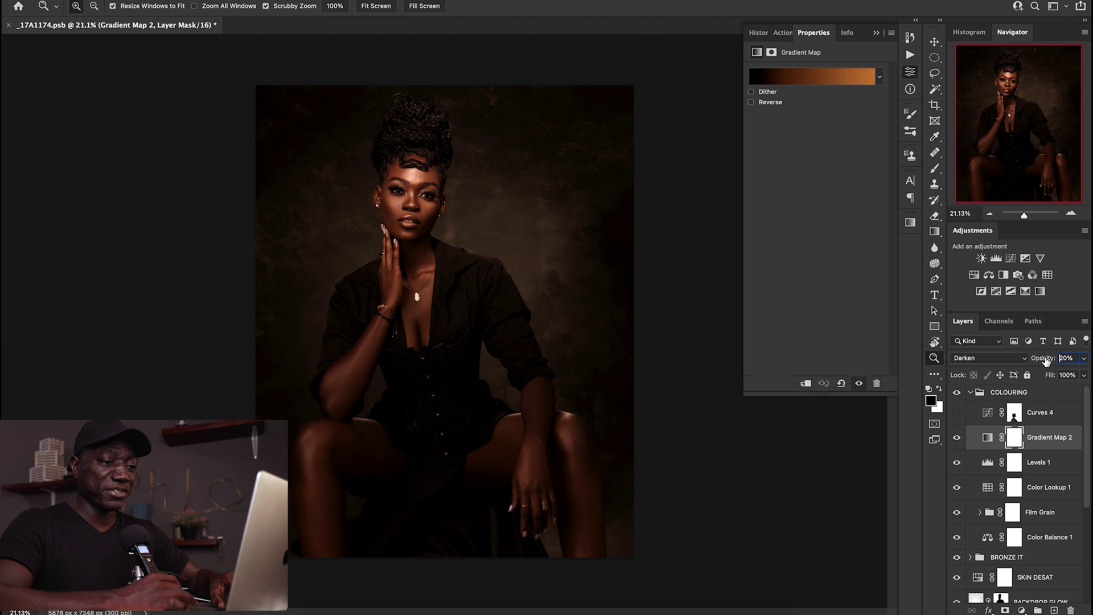
left_click_drag(1045, 362, 1046, 363)
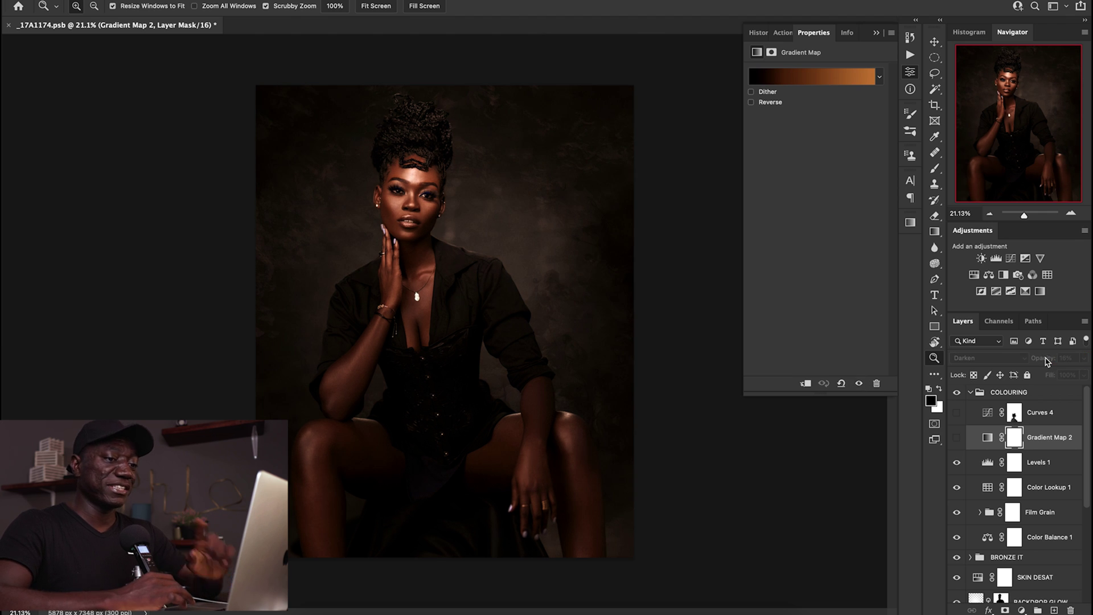
key("super+comma")
left_click(956, 437)
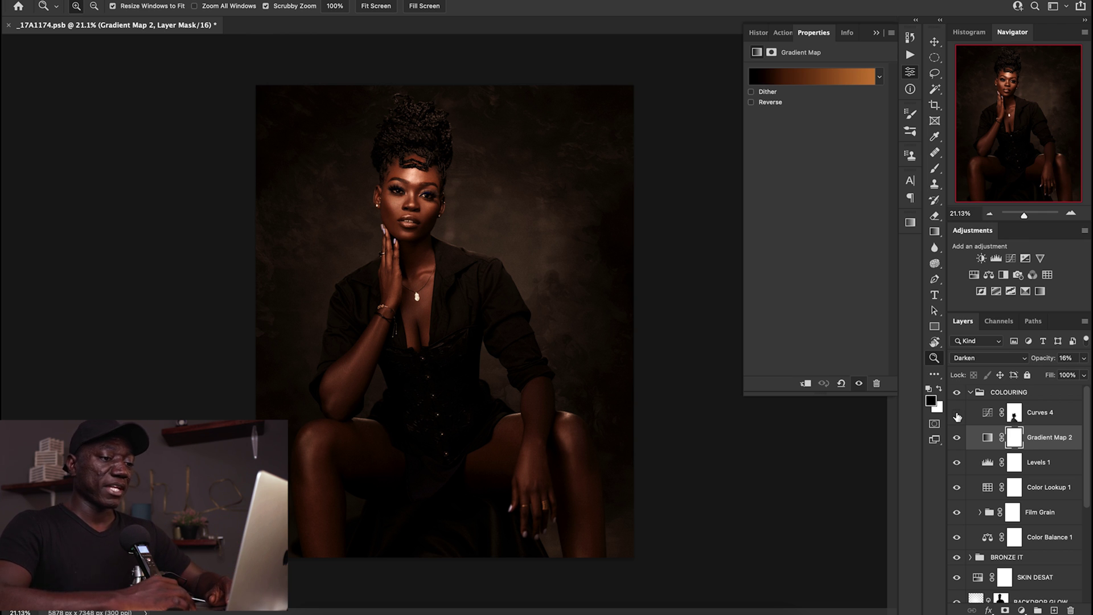
- Show Curves 4, view its layer mask on its own, and compare the image with the mask disabled and enabled
left_click(1013, 415)
left_click(1014, 416, "alt")
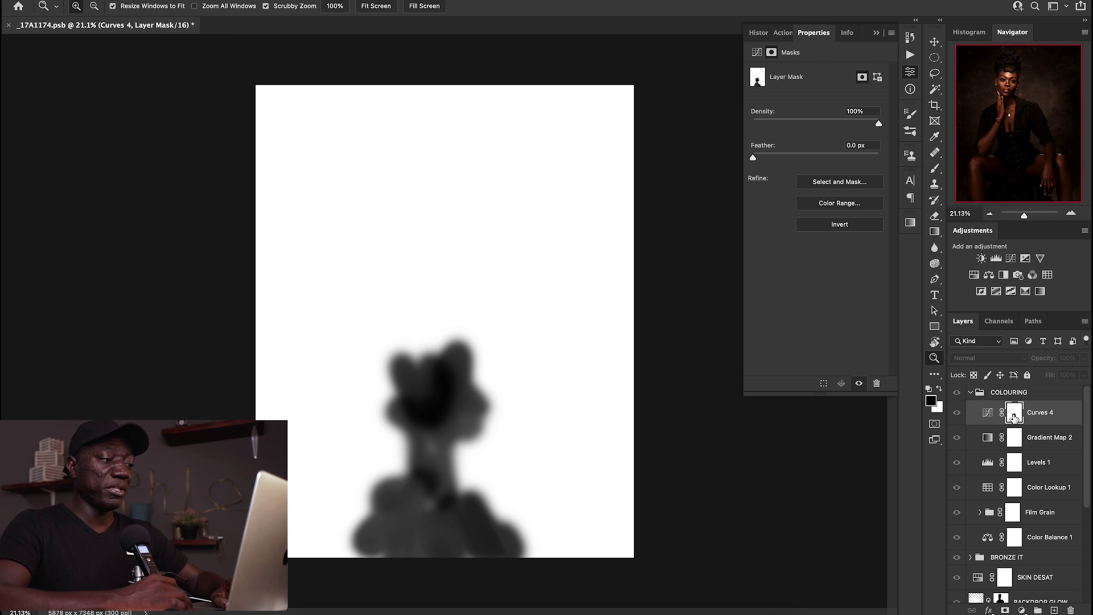
left_click(1014, 416, "alt")
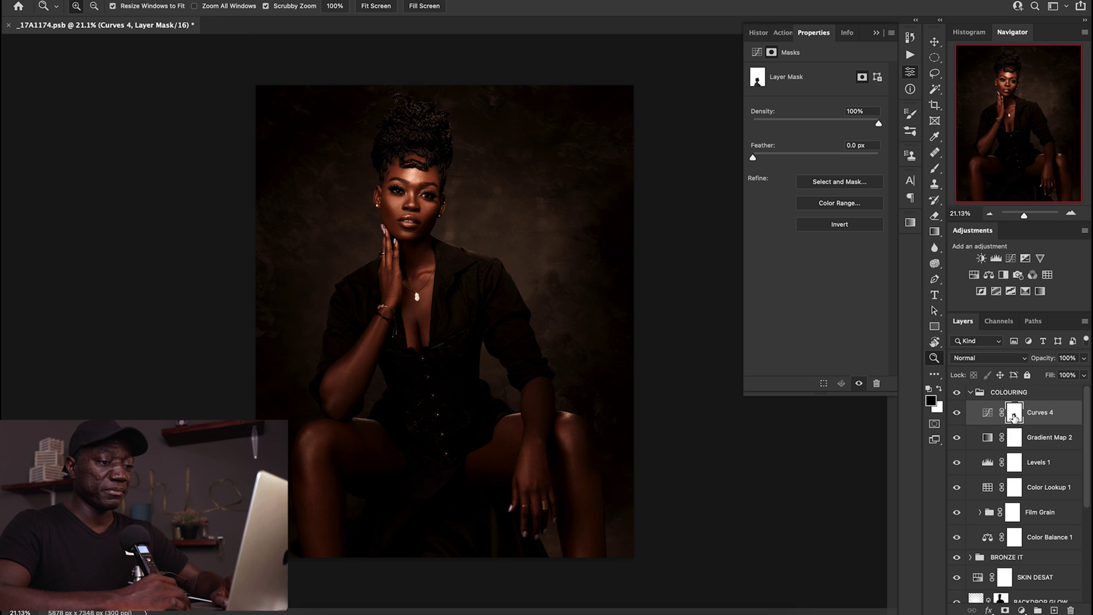
left_click(1014, 416, "shift")
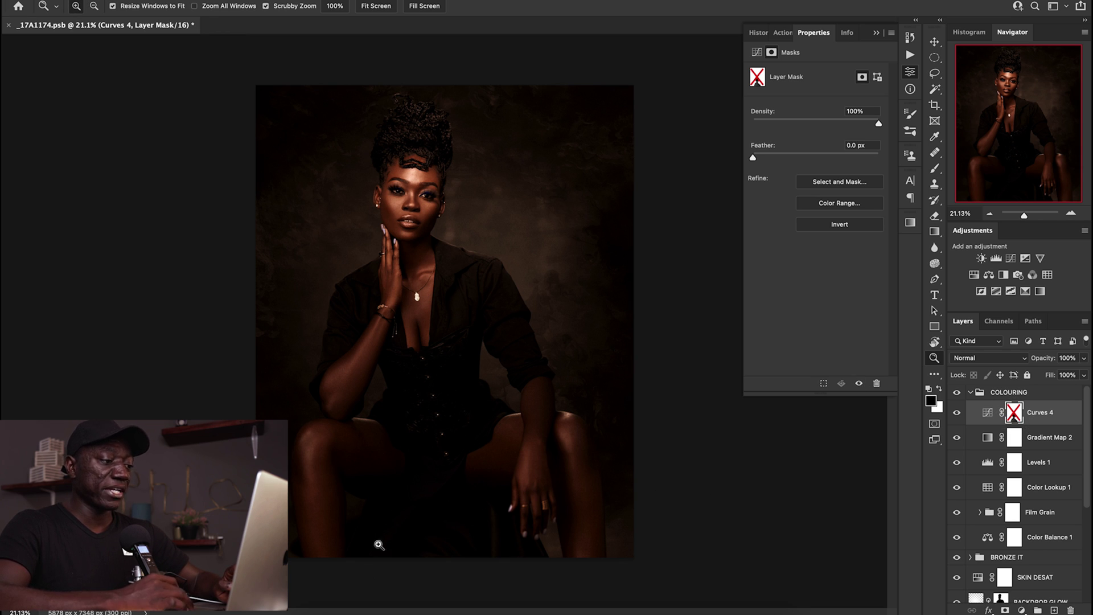
left_click(1016, 415, "shift")
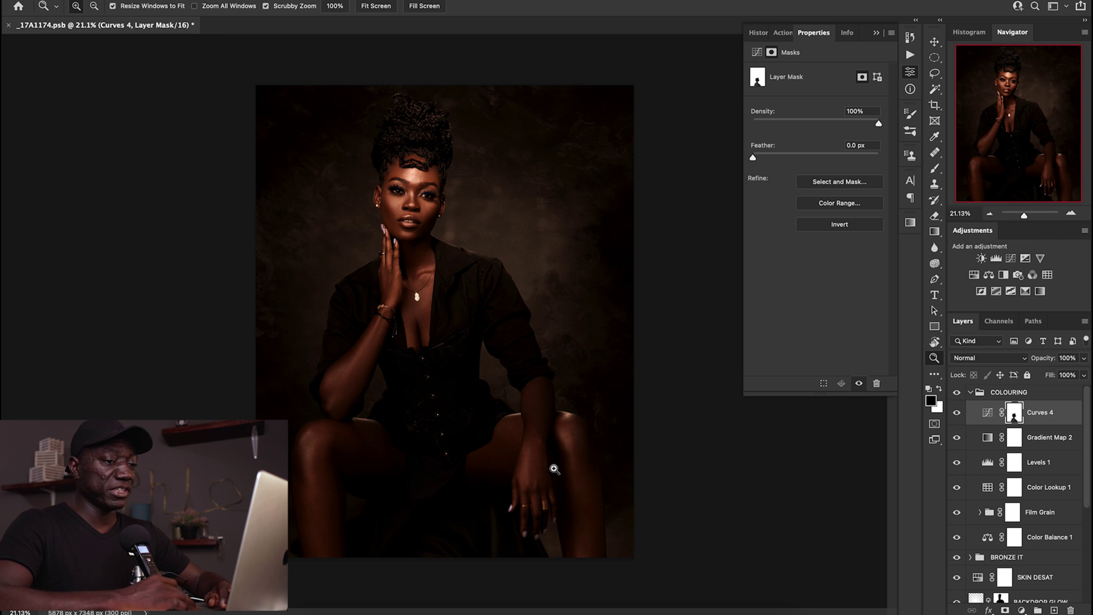
- Collapse the COLOURING group and compare the original Layer 0 alone with the full retouch
left_click(970, 392)
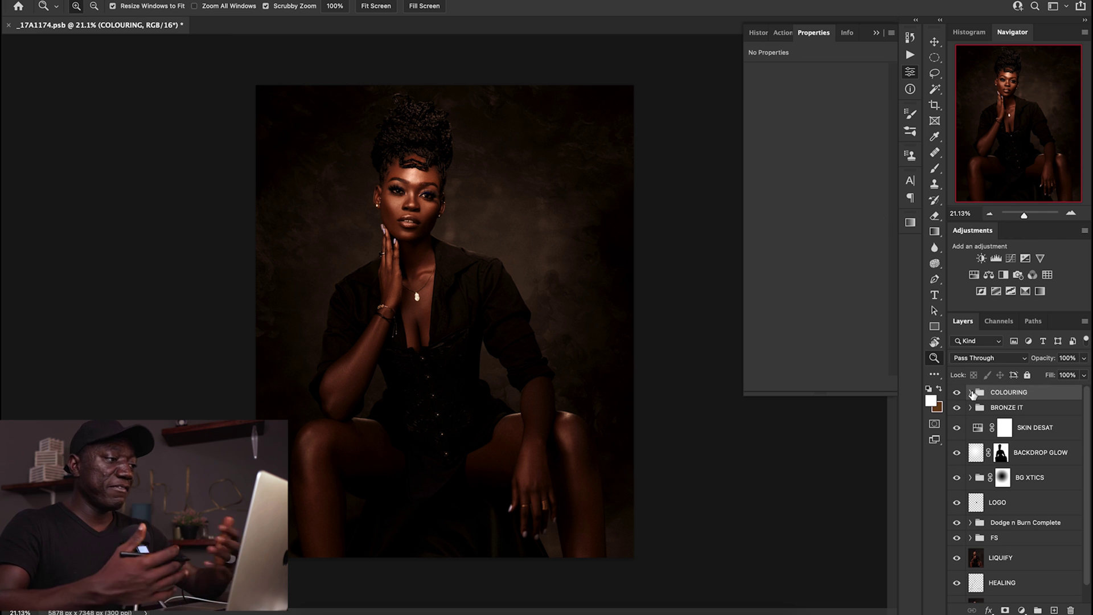
scroll(979, 528, "down", 1)
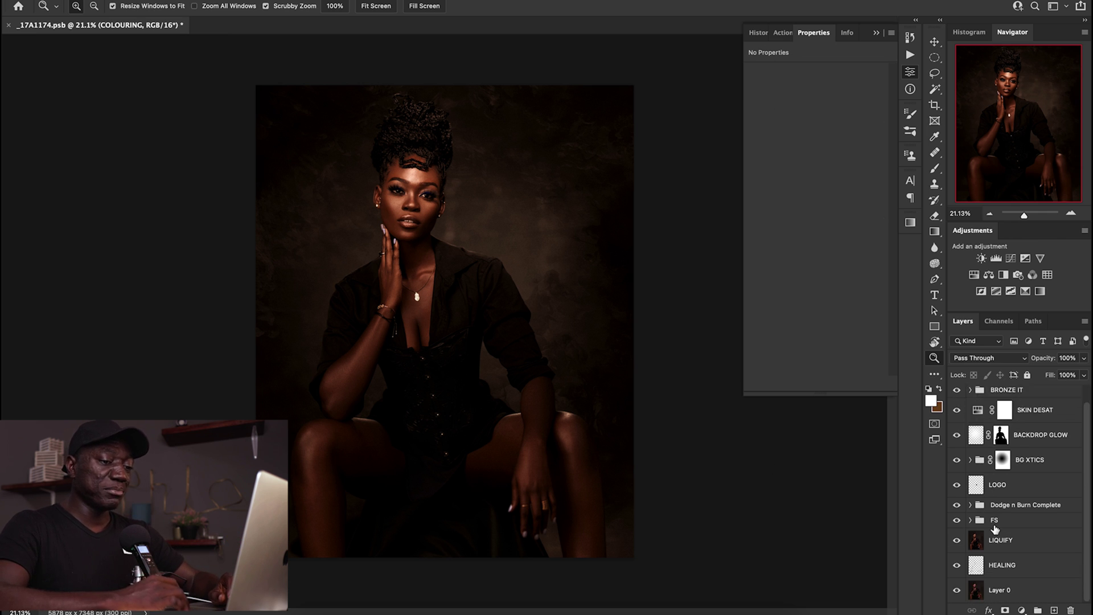
left_click(957, 590, "alt")
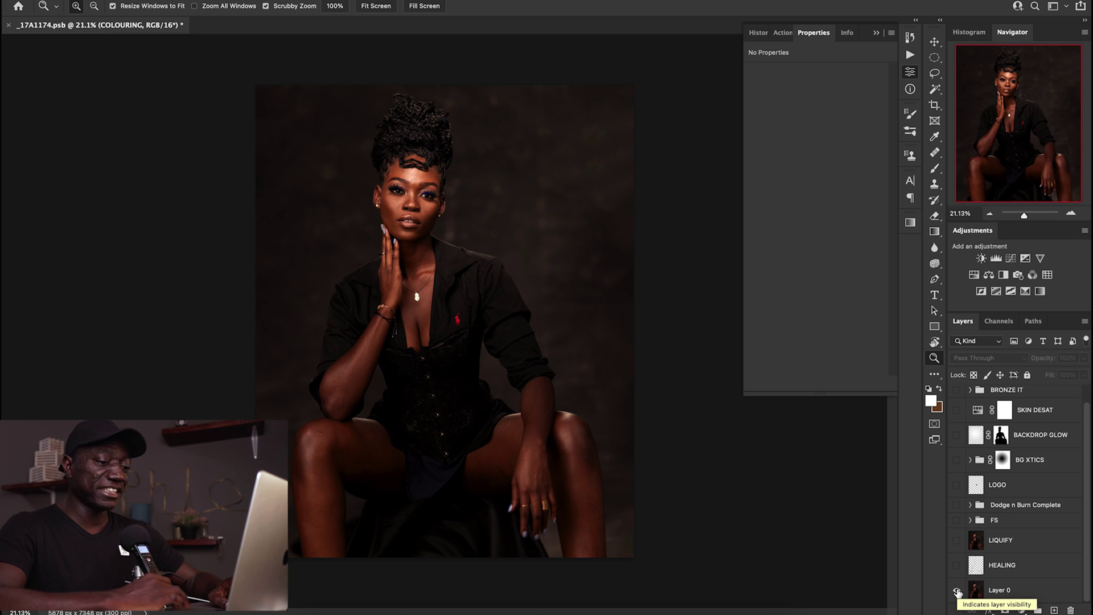
left_click(956, 589, "alt")
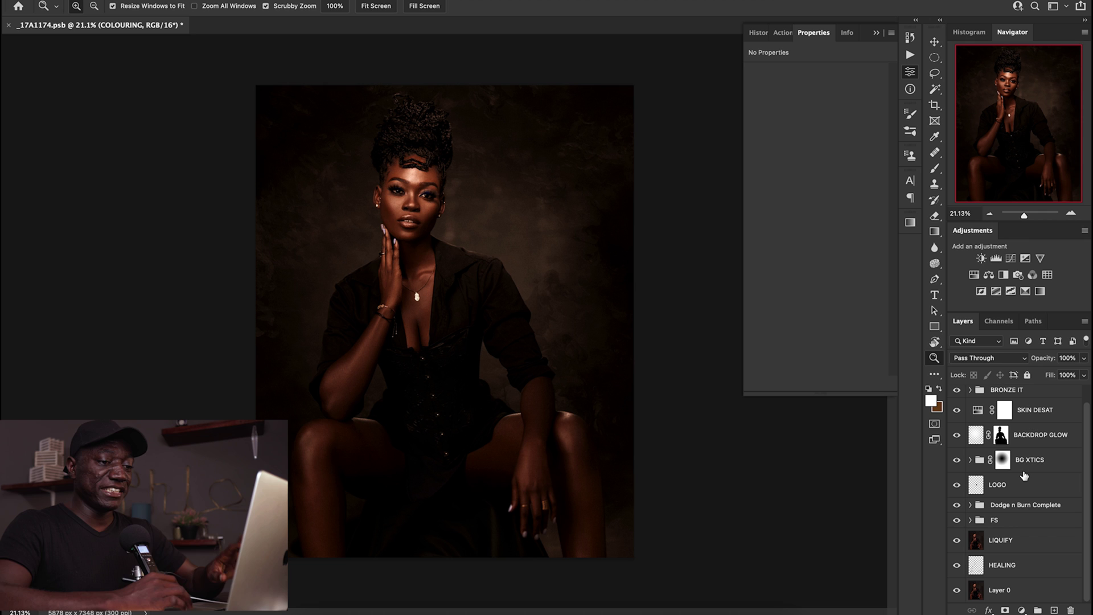
- Expand the BG XTICS group and compare the backdrop with the Layer 5 texture off and on, leaving it visible
left_click(970, 461)
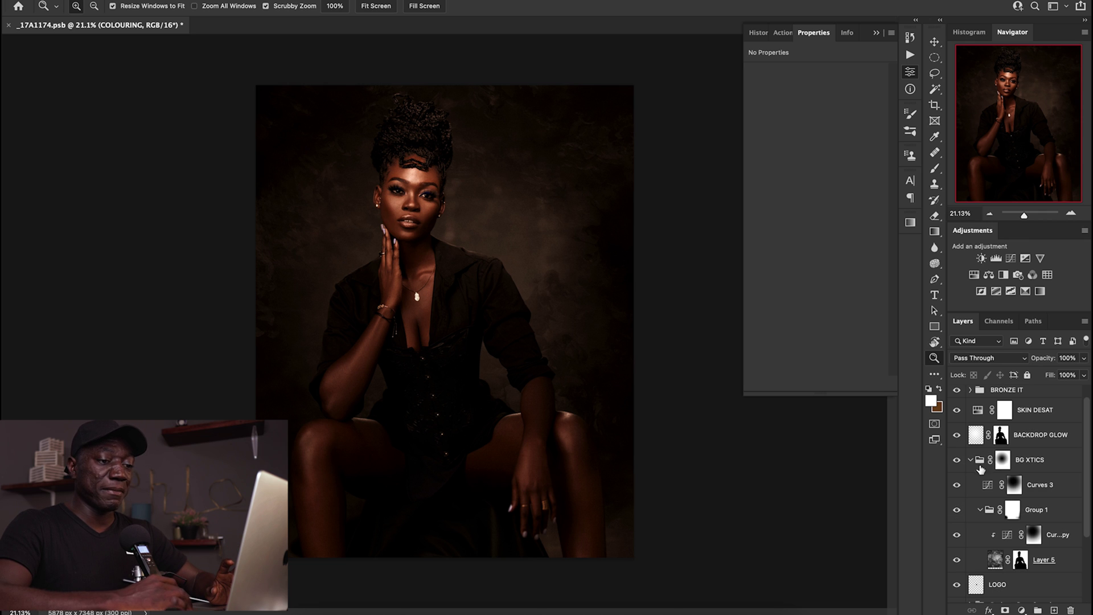
scroll(1022, 499, "down", 1)
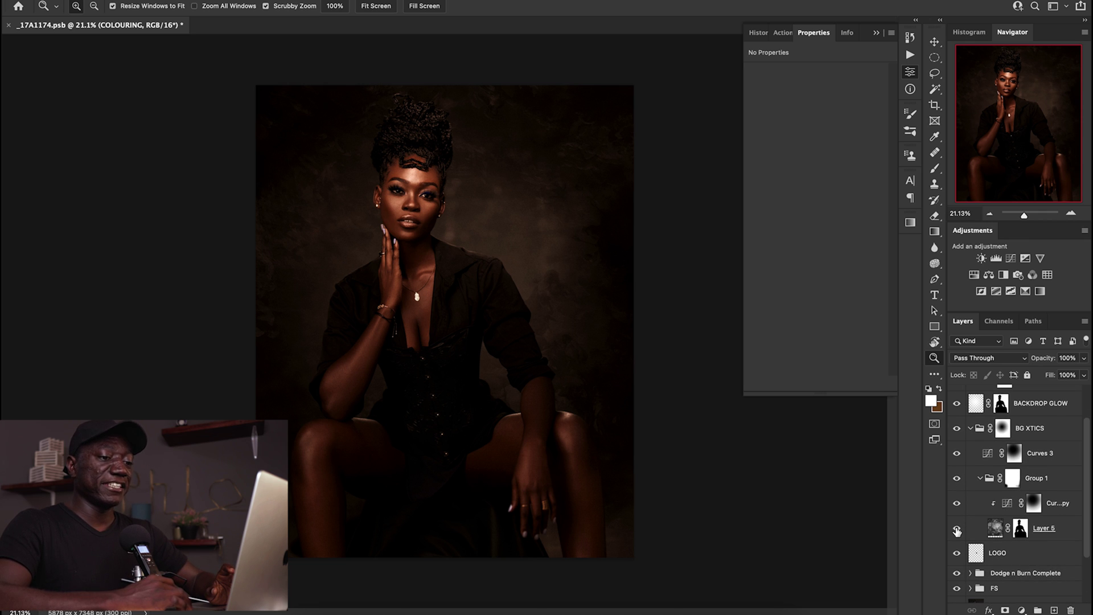
left_click(957, 503)
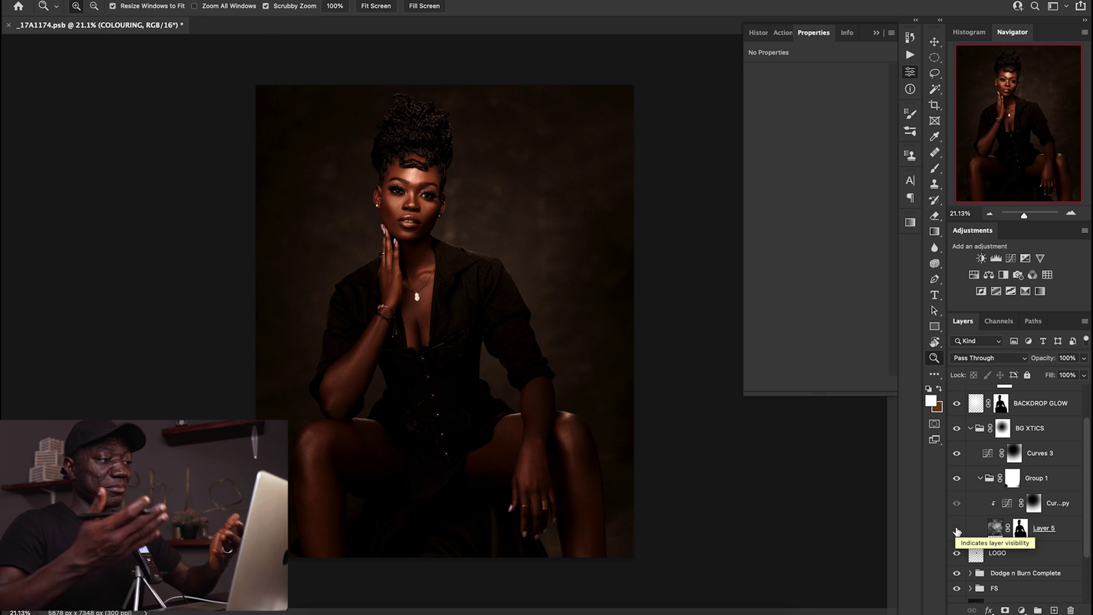
left_click(956, 503)
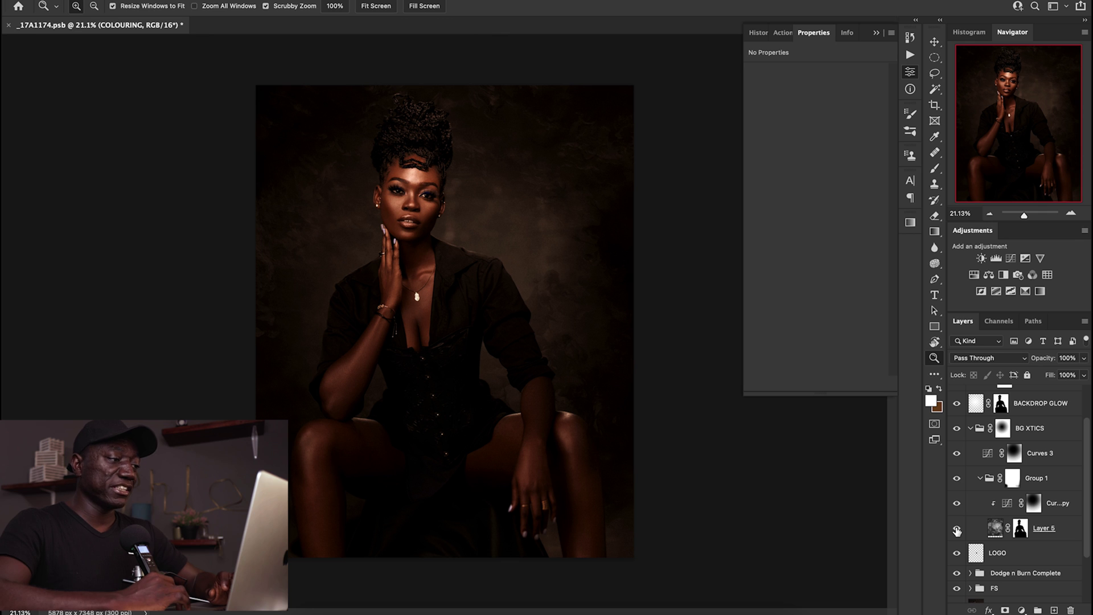
left_click(957, 529)
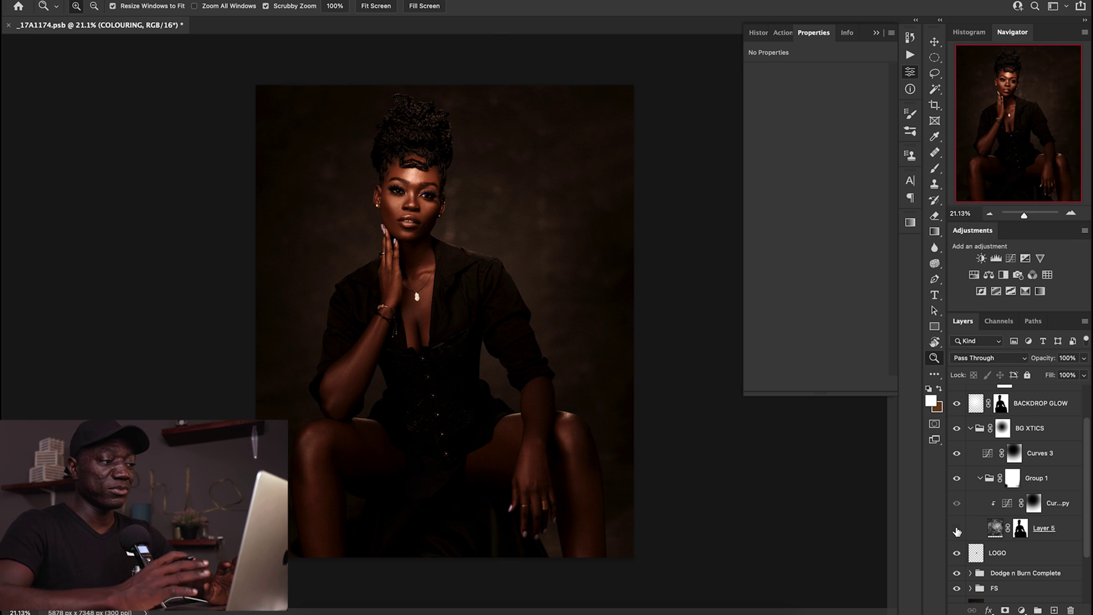
left_click(957, 529)
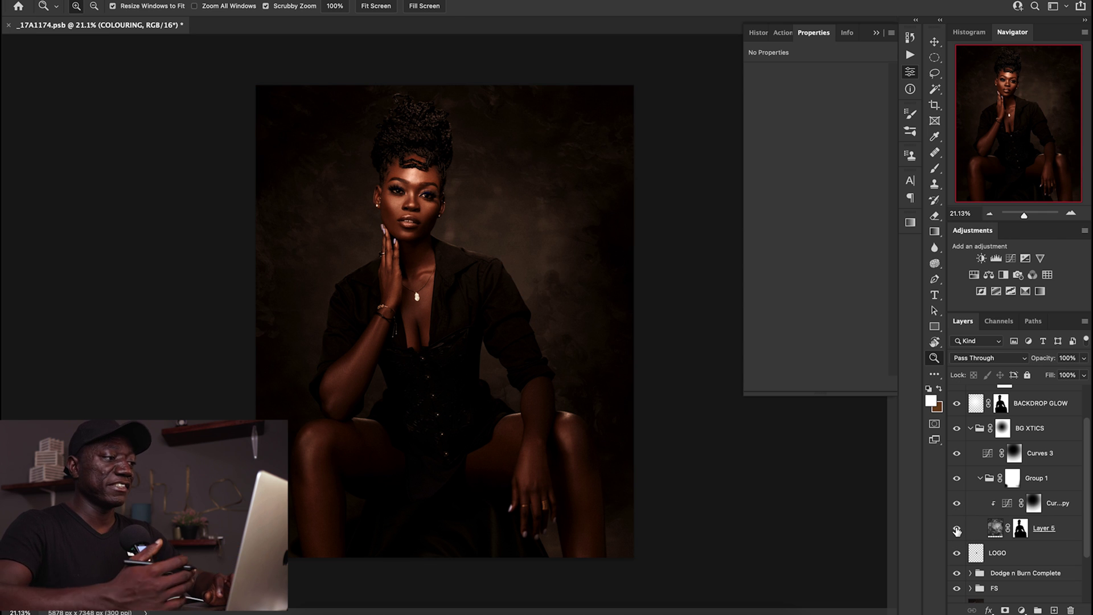